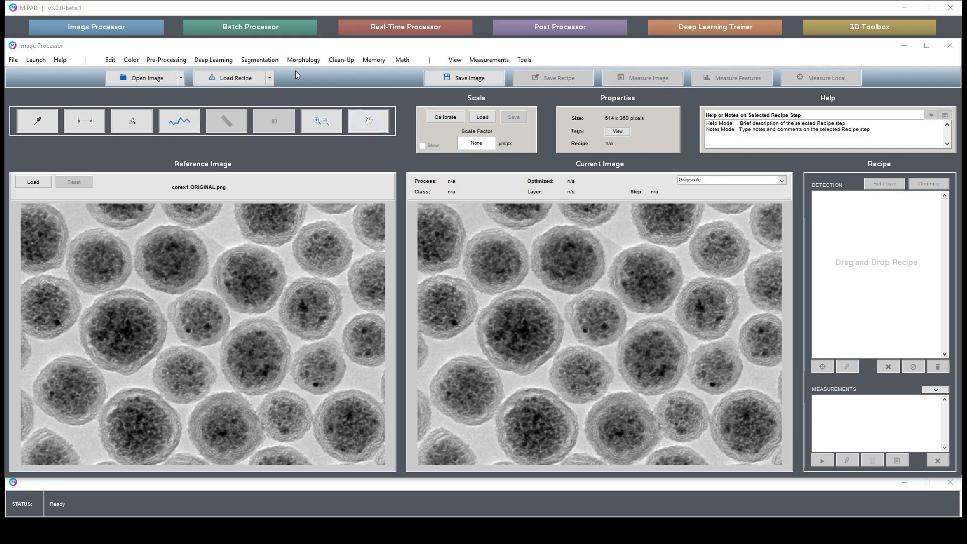
# Try a manual Basic Threshold of 192 selecting the dark particles, inspect its overlay, and discard it.
pyautogui.click(271, 61)
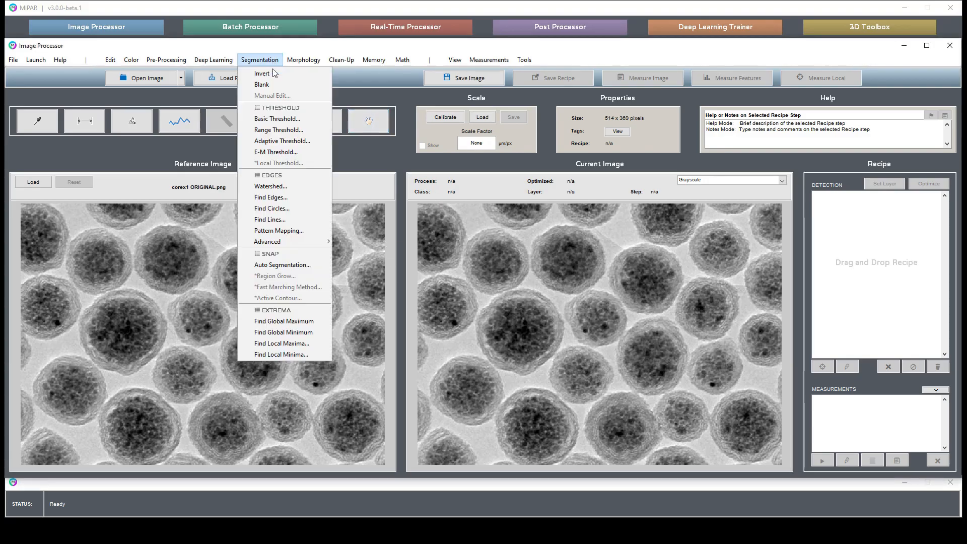
pyautogui.click(285, 118)
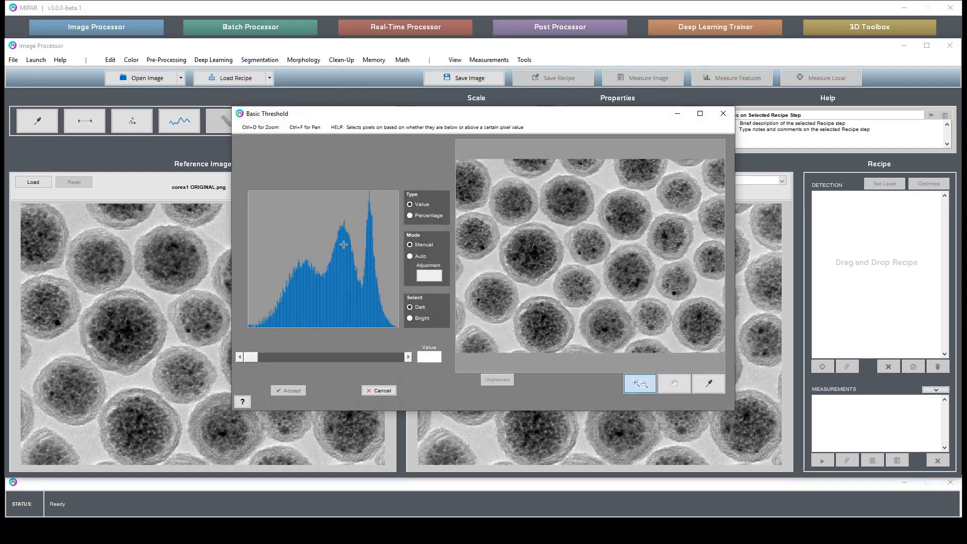
pyautogui.moveTo(255, 358); pyautogui.dragTo(340, 357)
pyautogui.moveTo(339, 242); pyautogui.dragTo(365, 224)
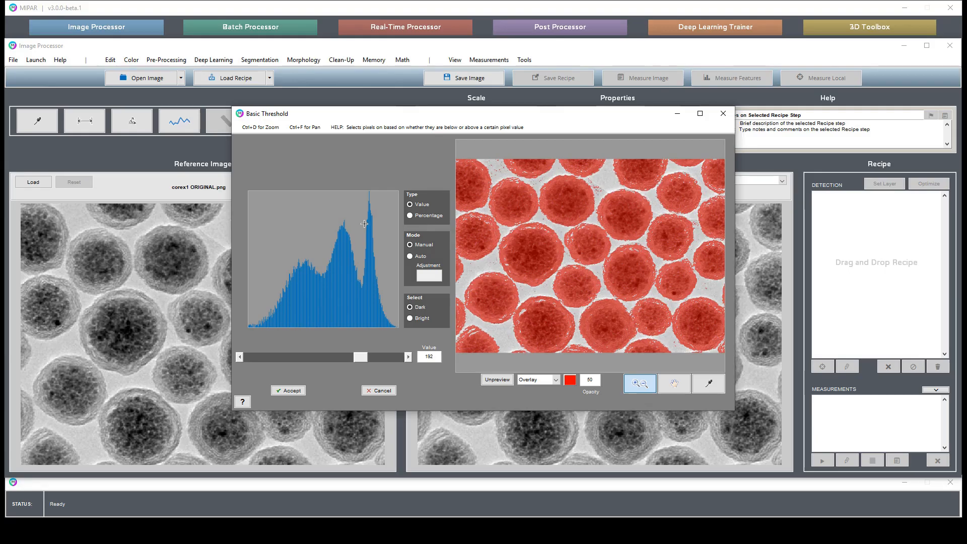
pyautogui.moveTo(554, 209); pyautogui.dragTo(628, 257)
pyautogui.click(385, 391)
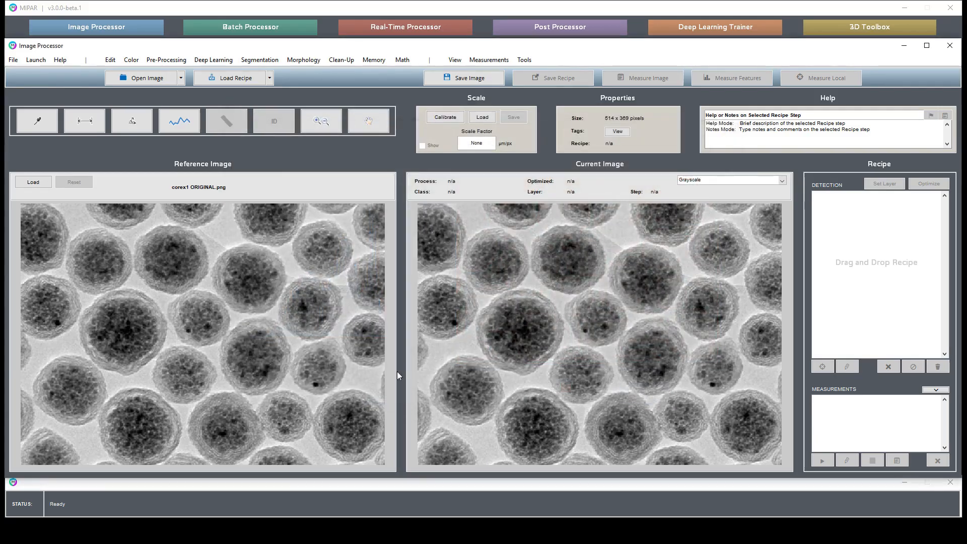
pyautogui.click(132, 60)
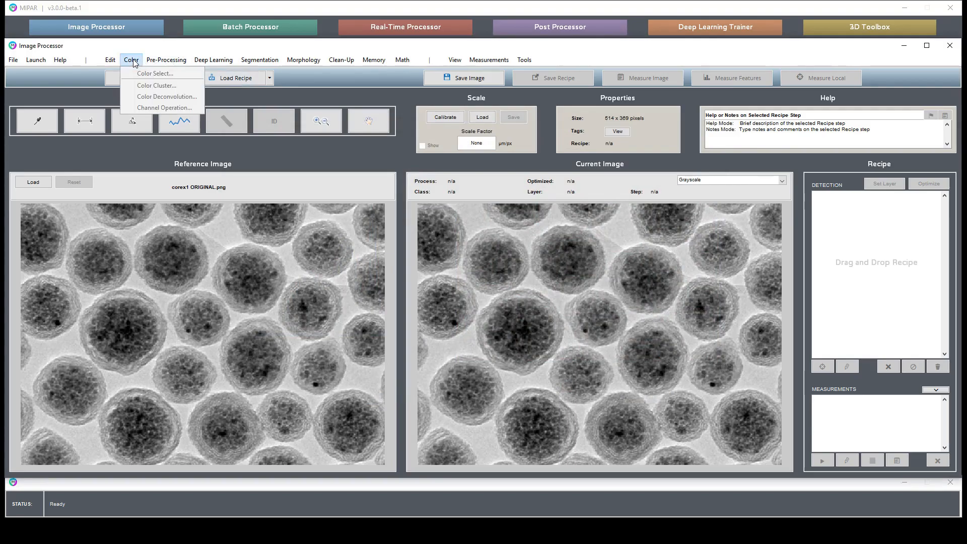
pyautogui.moveTo(163, 62)
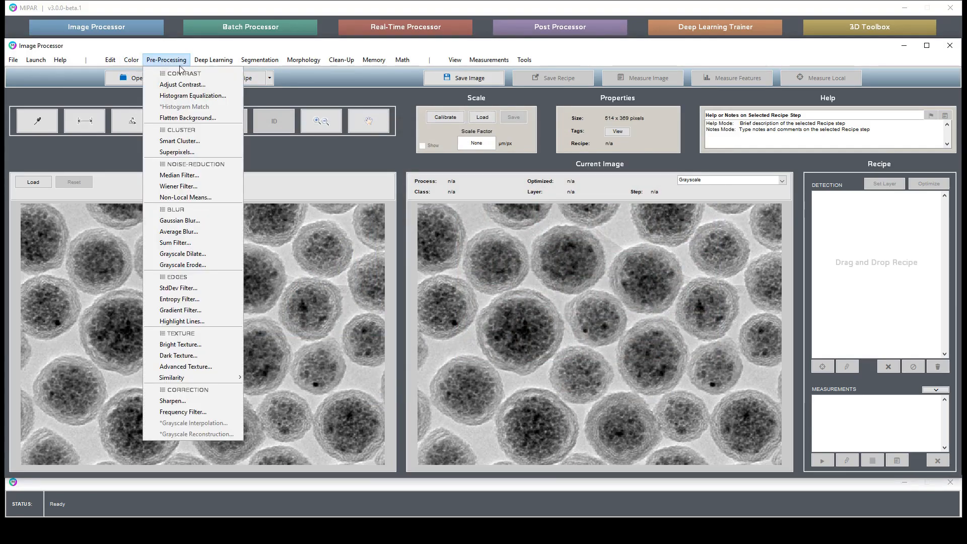
pyautogui.click(517, 274)
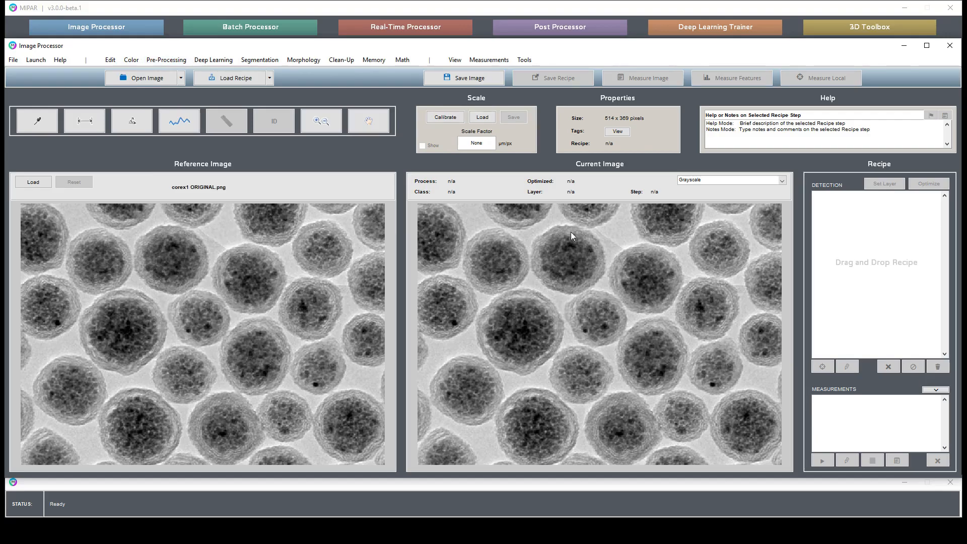
# Set up a Median Filter on the particle image with a window size of 5 in an enlarged dialog.
pyautogui.click(161, 61)
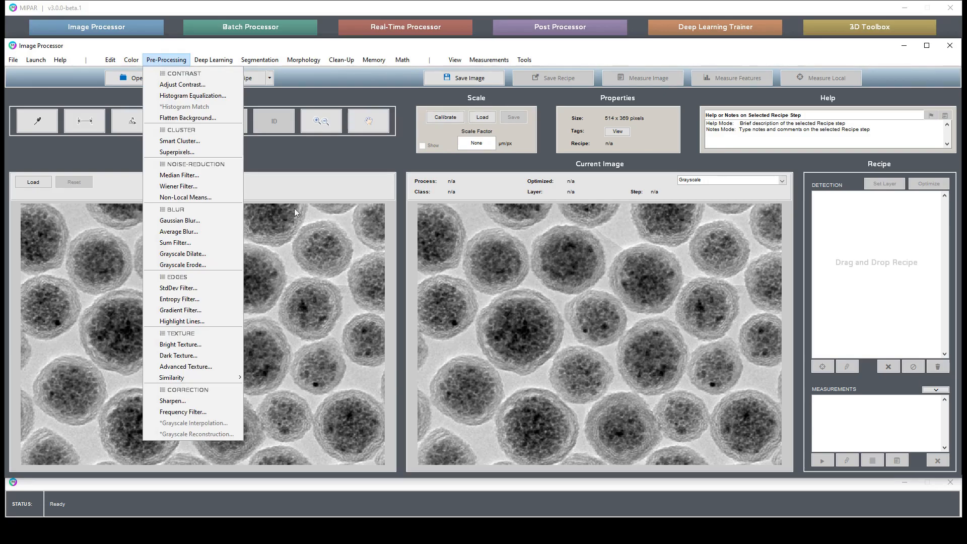
pyautogui.click(204, 183)
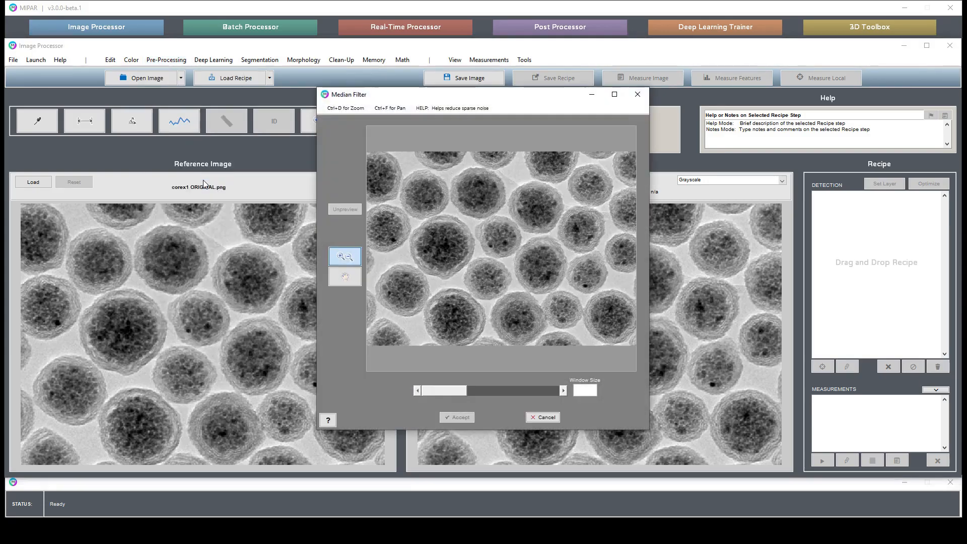
pyautogui.click(615, 95)
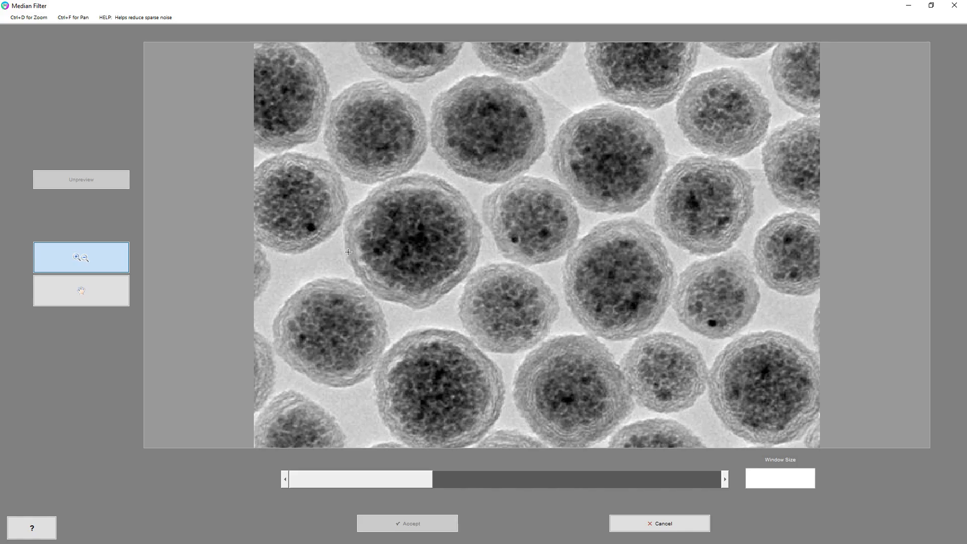
pyautogui.click(773, 482)
pyautogui.press('Return')
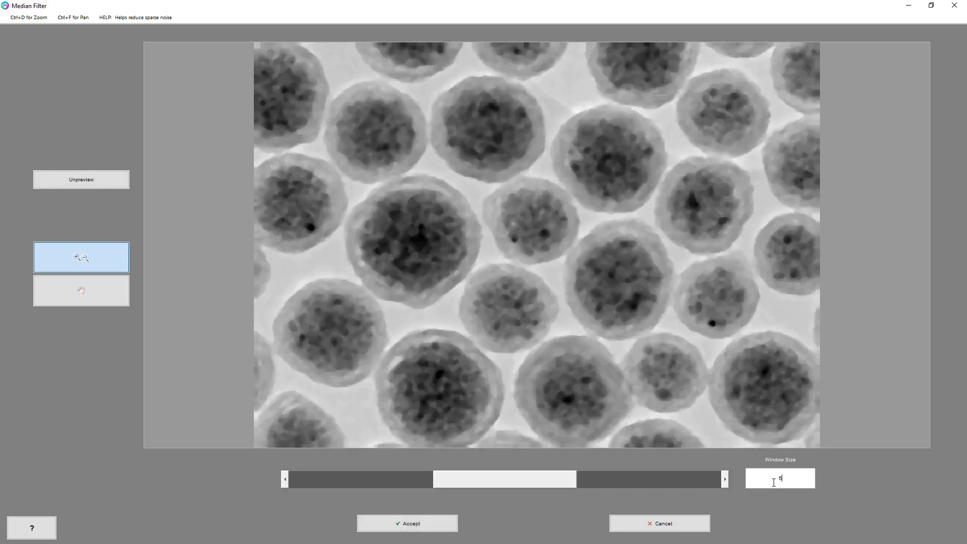
# Compare the median-filtered preview with the unfiltered image up close at the gaps and edges between neighbouring particles.
pyautogui.click(92, 182)
pyautogui.click(91, 182)
pyautogui.moveTo(364, 102); pyautogui.dragTo(486, 172)
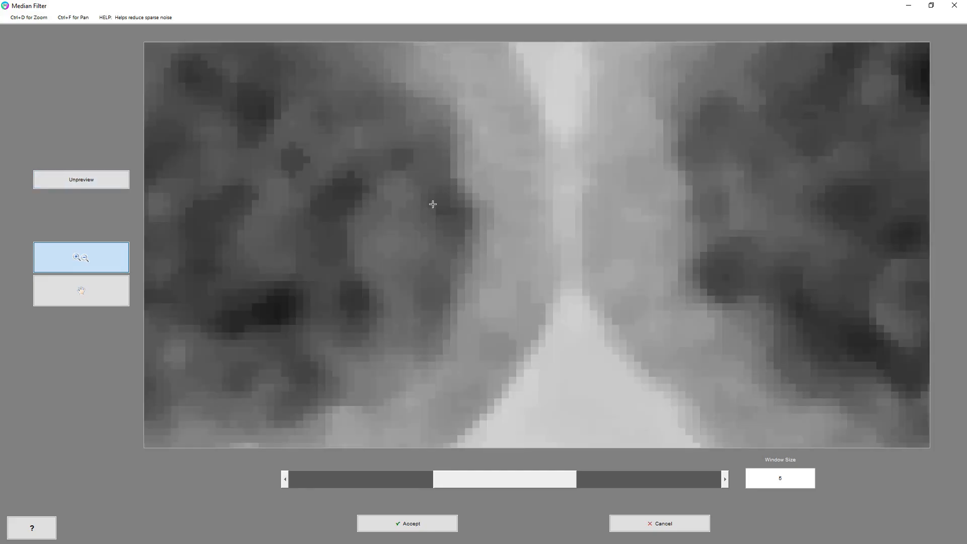
pyautogui.click(64, 182)
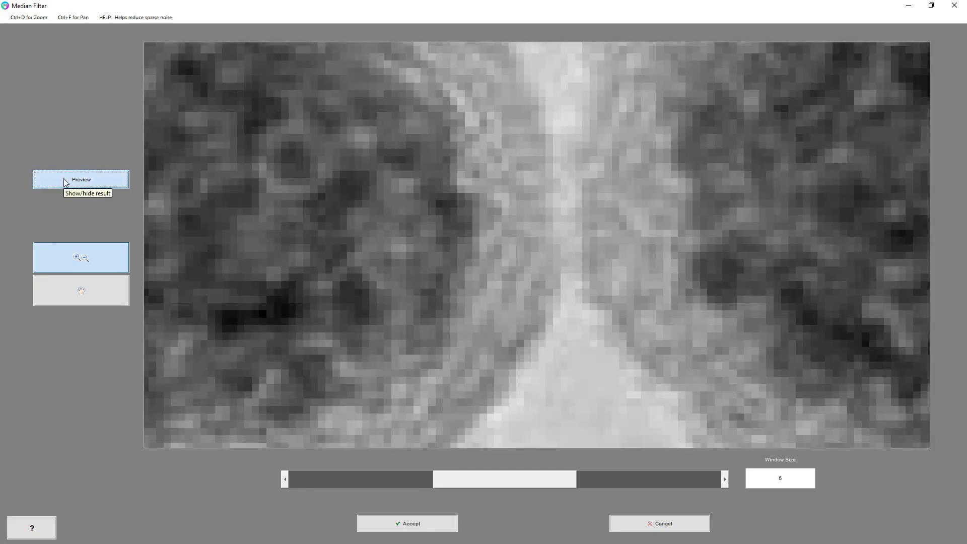
pyautogui.click(65, 182)
pyautogui.doubleClick(434, 176)
pyautogui.moveTo(364, 58); pyautogui.dragTo(472, 139)
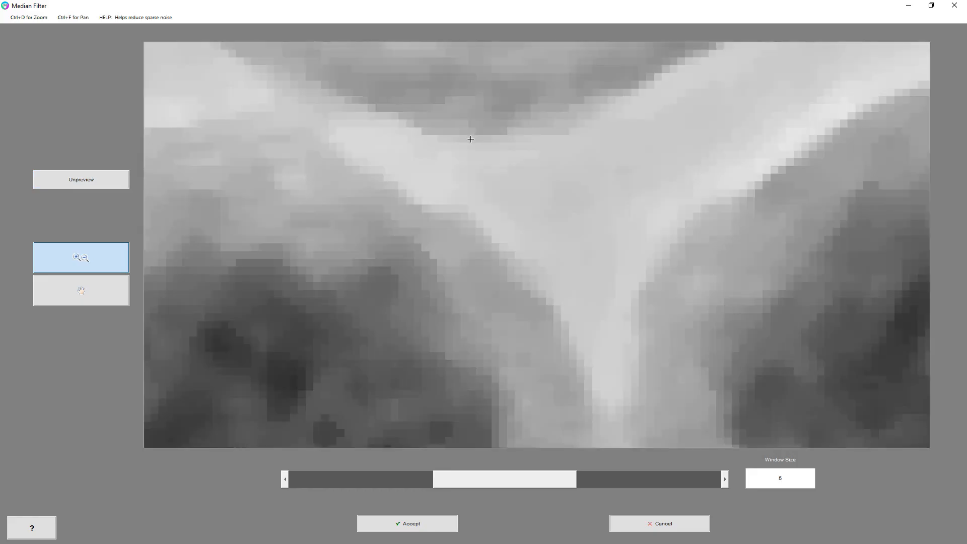
pyautogui.click(99, 180)
pyautogui.click(100, 180)
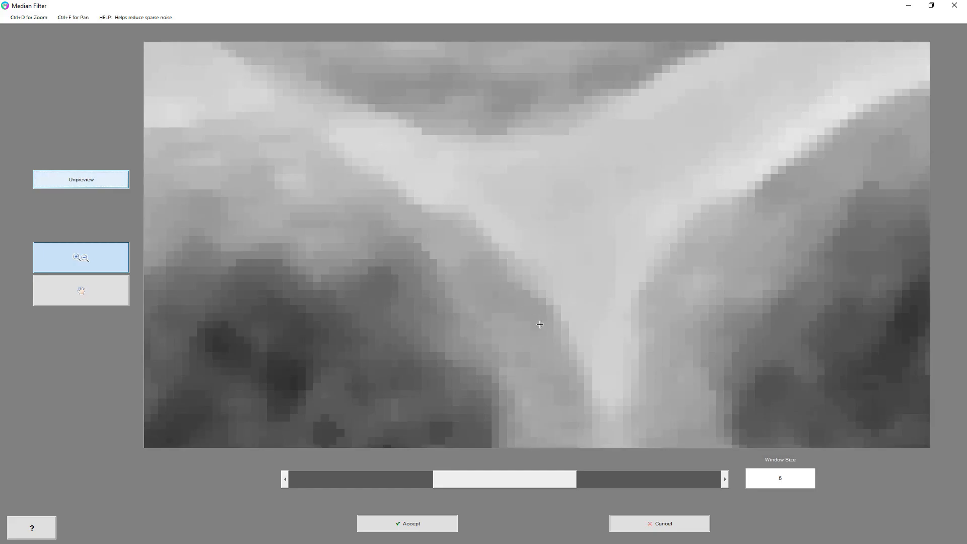
pyautogui.click(106, 183)
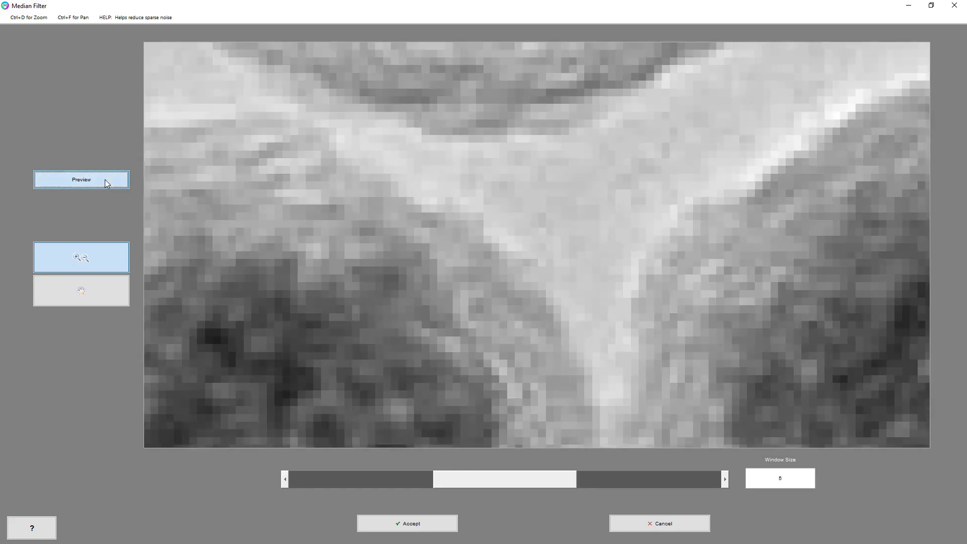
pyautogui.click(105, 183)
pyautogui.click(106, 183)
pyautogui.click(104, 180)
pyautogui.click(105, 180)
pyautogui.click(83, 187)
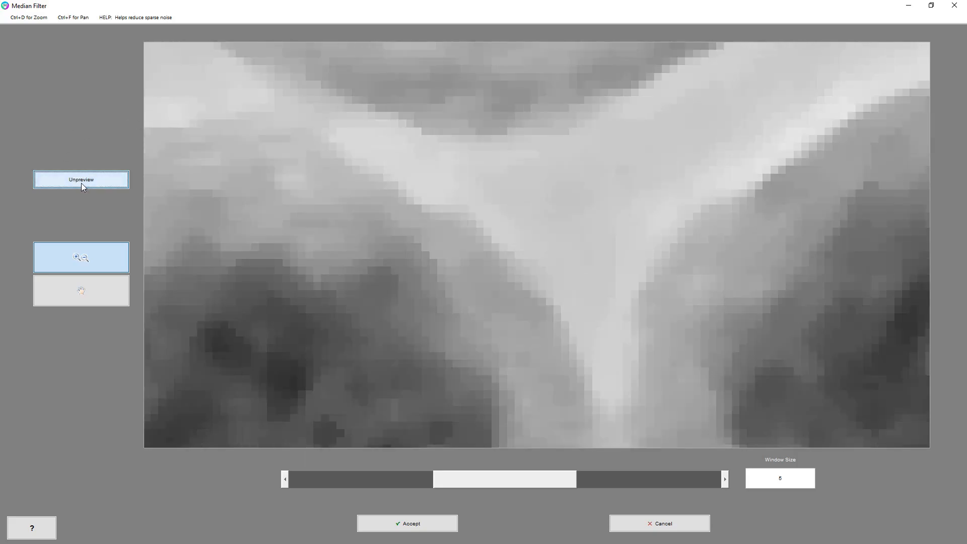
pyautogui.click(82, 185)
# Check the filter preview against the original at another particle boundary, and apply the Median Filter.
pyautogui.click(95, 285)
pyautogui.moveTo(281, 108); pyautogui.dragTo(470, 199)
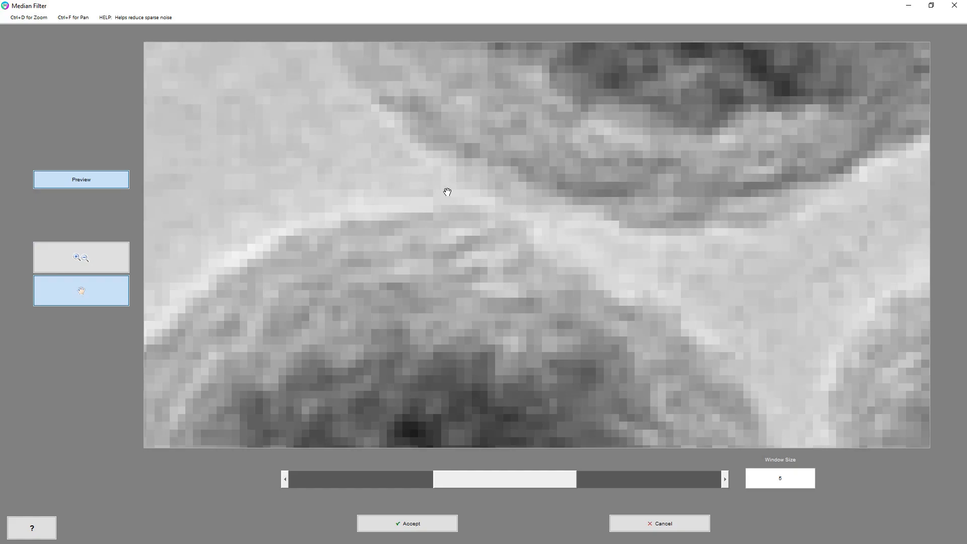
pyautogui.click(94, 183)
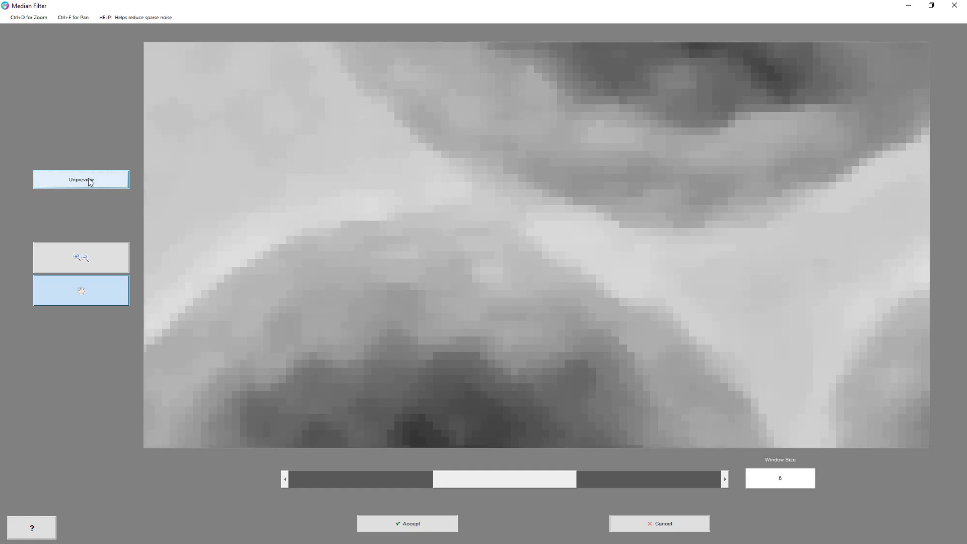
pyautogui.click(58, 180)
pyautogui.click(56, 179)
pyautogui.click(57, 180)
pyautogui.click(57, 180)
pyautogui.scroll(-3, 682, 241)
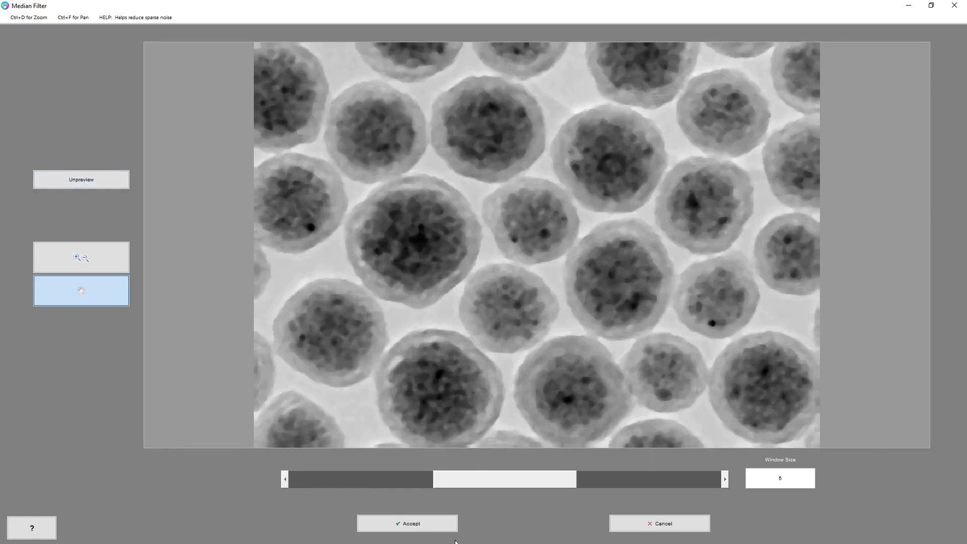
pyautogui.click(425, 522)
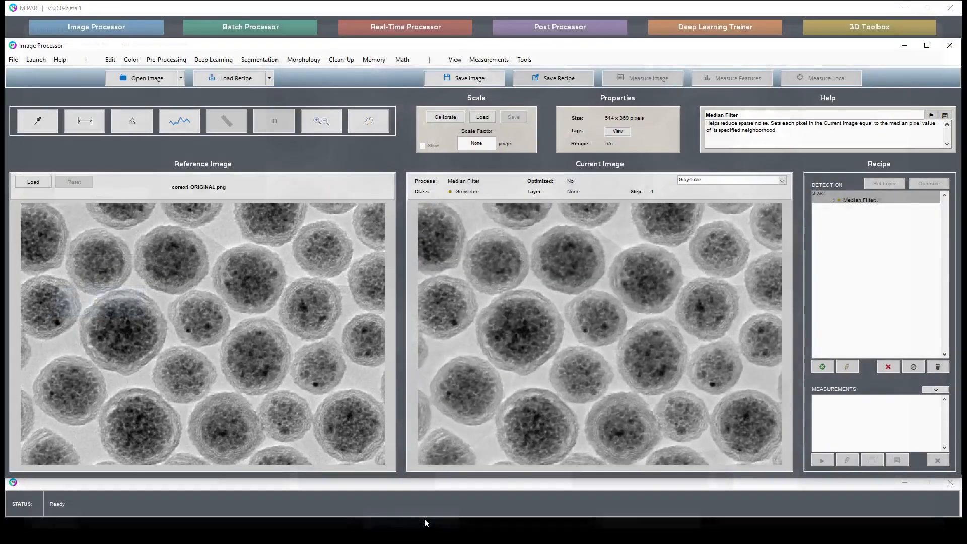
# Recall the original image as the current image in a new recipe step.
pyautogui.click(479, 60)
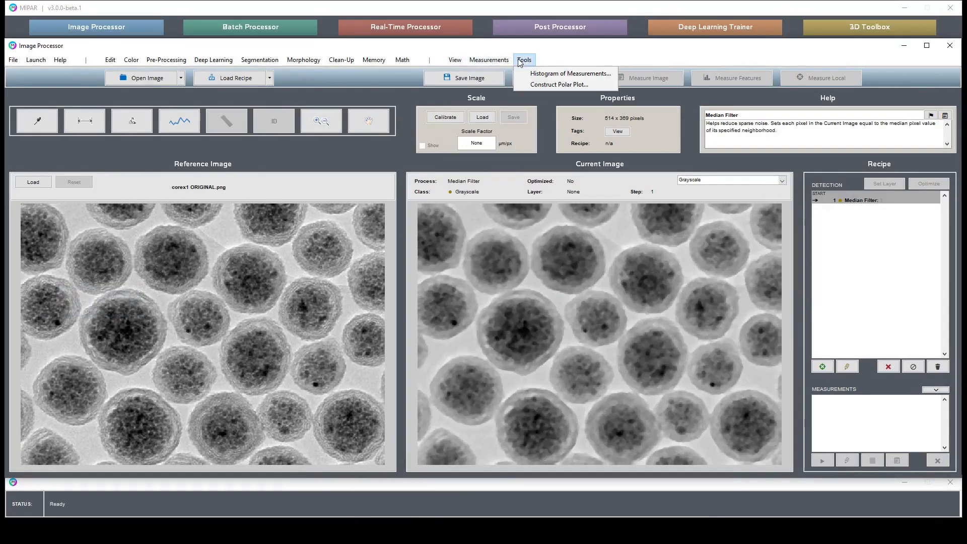
pyautogui.moveTo(373, 59)
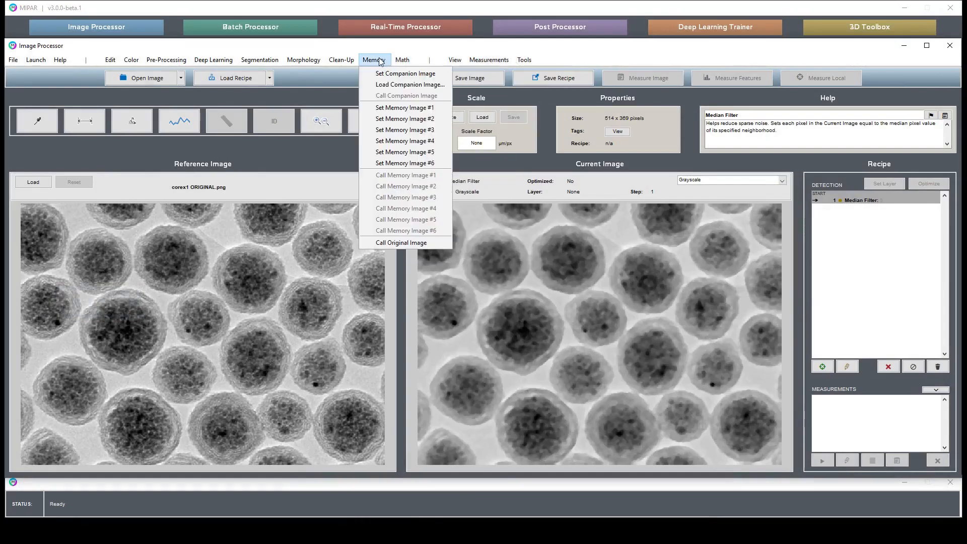
pyautogui.click(402, 242)
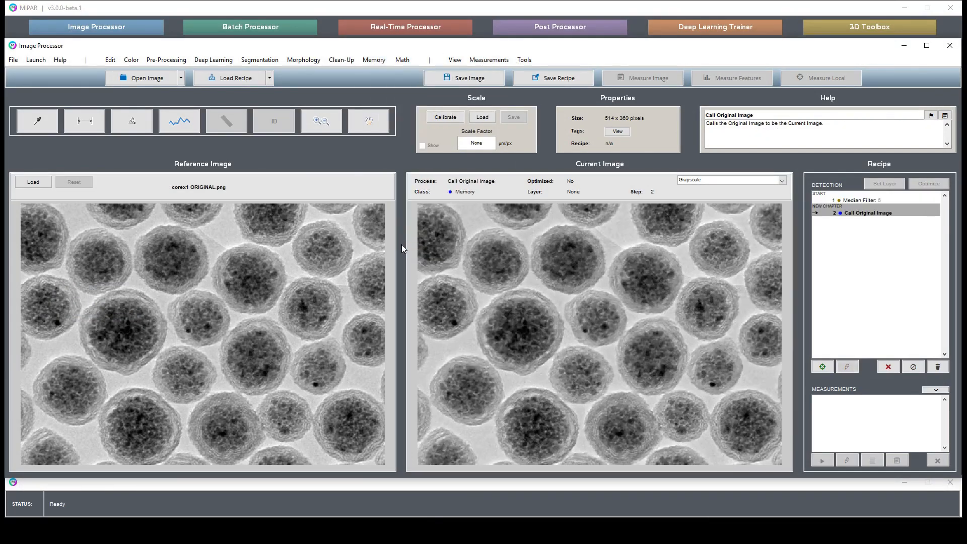
# Set up a Non-Local Means filter on the recalled image with a window size of 2.
pyautogui.click(176, 60)
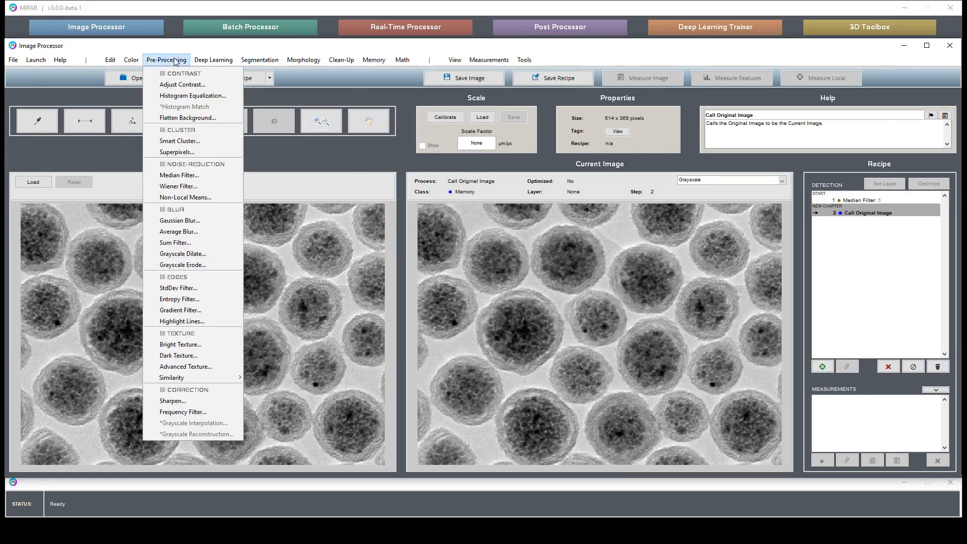
pyautogui.click(202, 196)
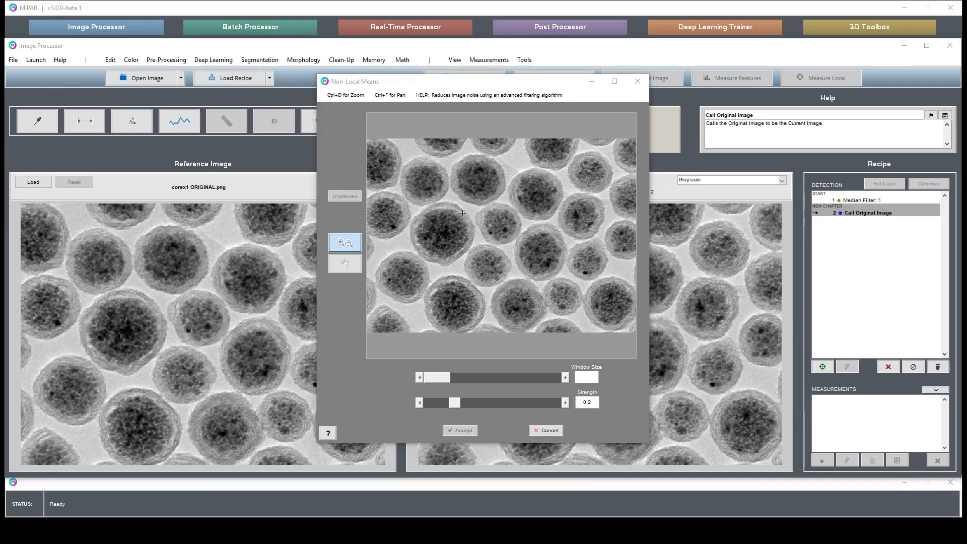
pyautogui.moveTo(452, 202); pyautogui.dragTo(490, 237)
pyautogui.write('2')
pyautogui.press('Return')
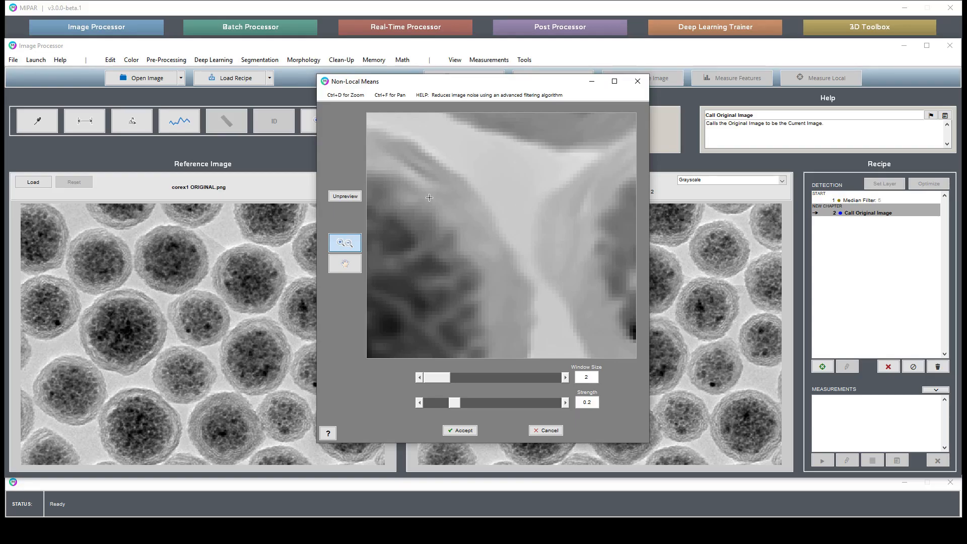
# Compare the Non-Local Means preview with the unfiltered image along the particle shells in several zoomed-in areas.
pyautogui.click(345, 197)
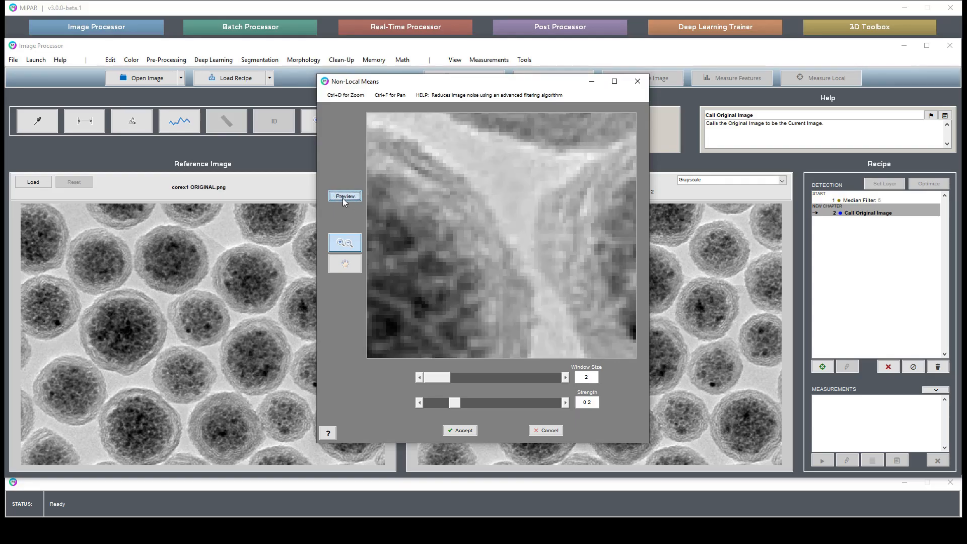
pyautogui.click(344, 197)
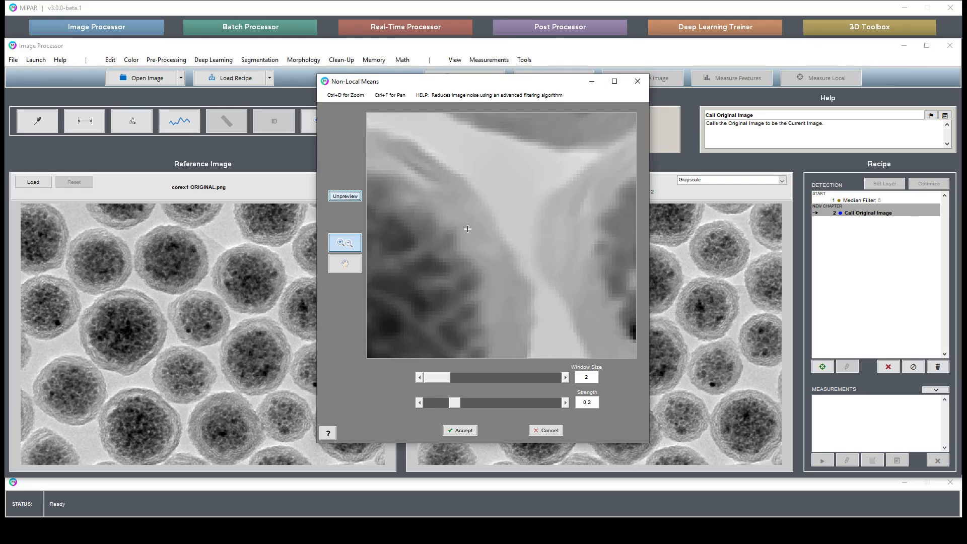
pyautogui.click(344, 197)
pyautogui.click(345, 197)
pyautogui.click(347, 263)
pyautogui.moveTo(443, 161); pyautogui.dragTo(565, 245)
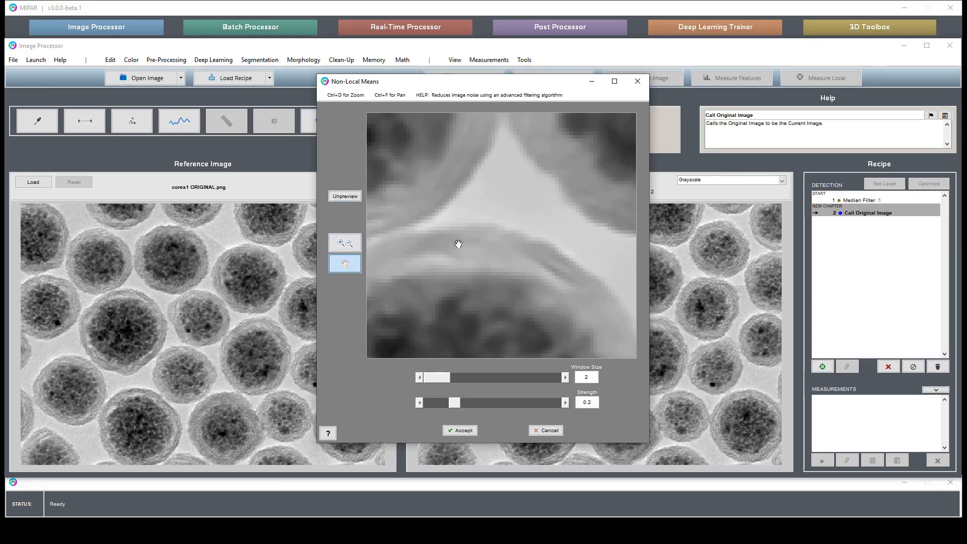
pyautogui.moveTo(475, 246); pyautogui.dragTo(562, 267)
pyautogui.moveTo(462, 274); pyautogui.dragTo(494, 267)
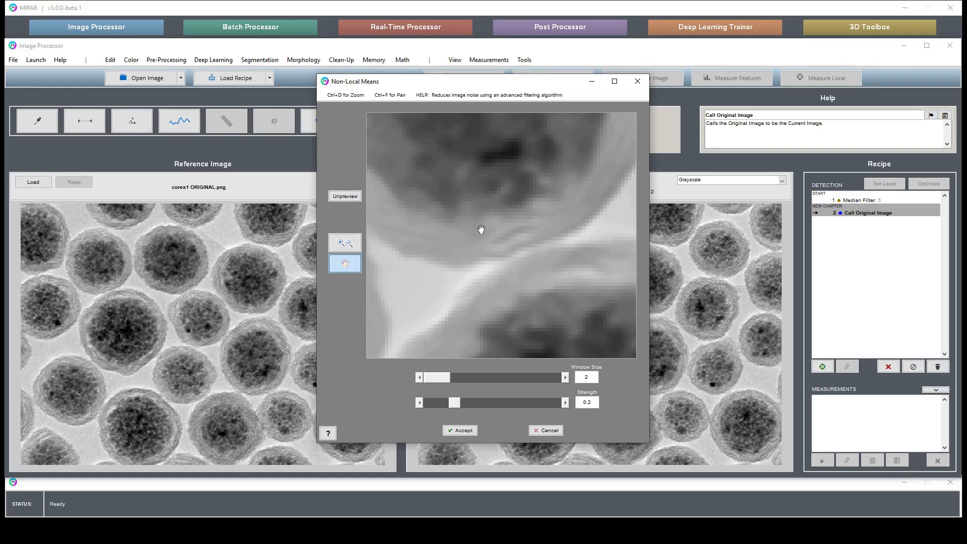
pyautogui.click(342, 197)
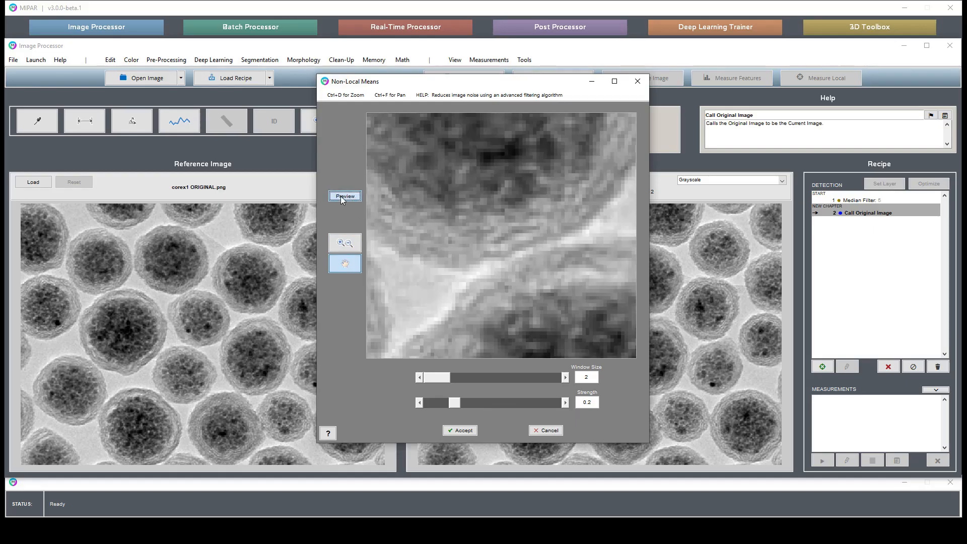
pyautogui.click(342, 197)
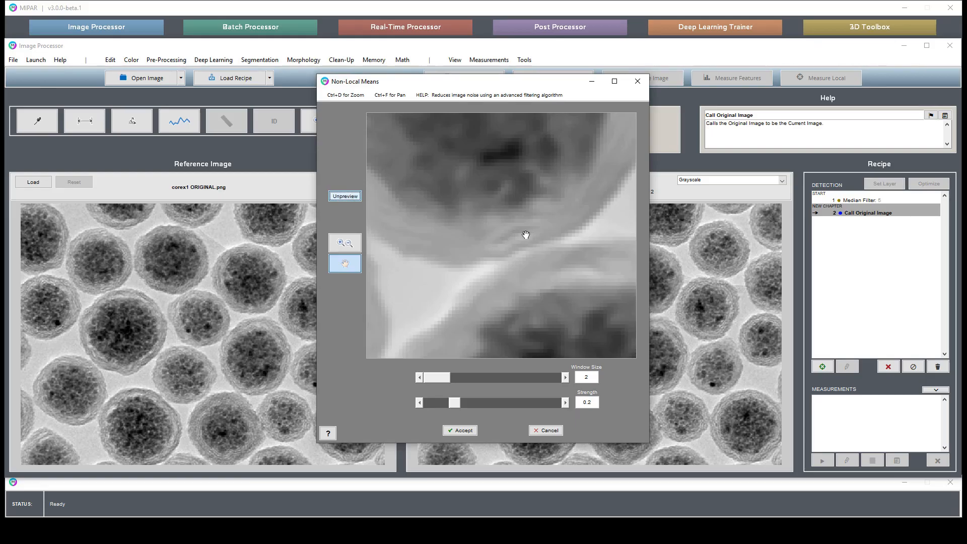
pyautogui.click(343, 196)
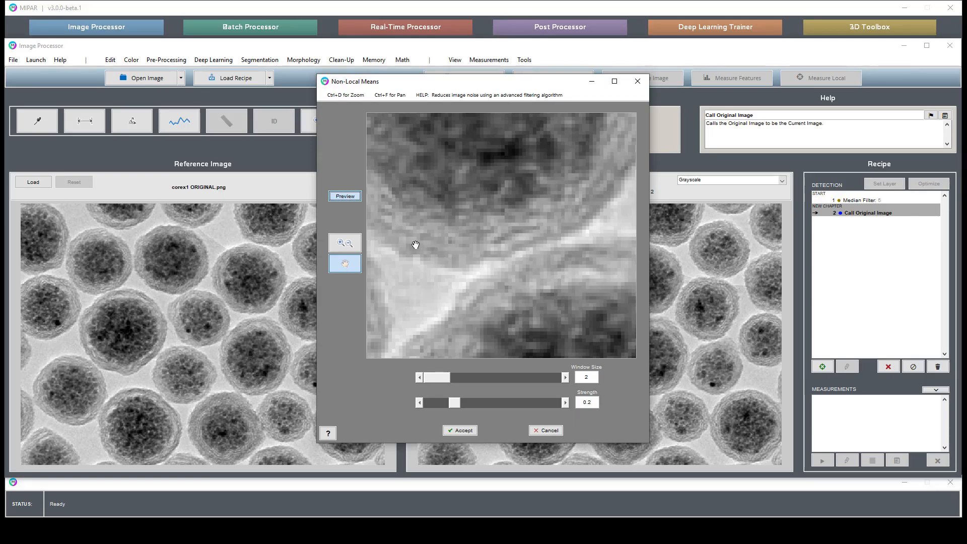
pyautogui.click(345, 197)
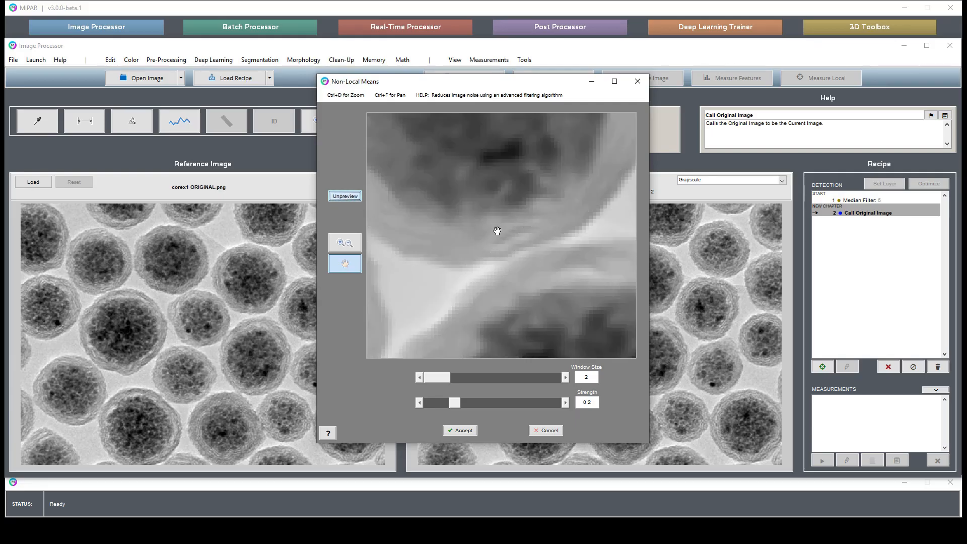
# Set the Non-Local Means strength to 0.15 after comparing the preview at a particle boundary and trying 0.1.
pyautogui.moveTo(485, 263); pyautogui.dragTo(587, 279)
pyautogui.moveTo(500, 242); pyautogui.dragTo(578, 252)
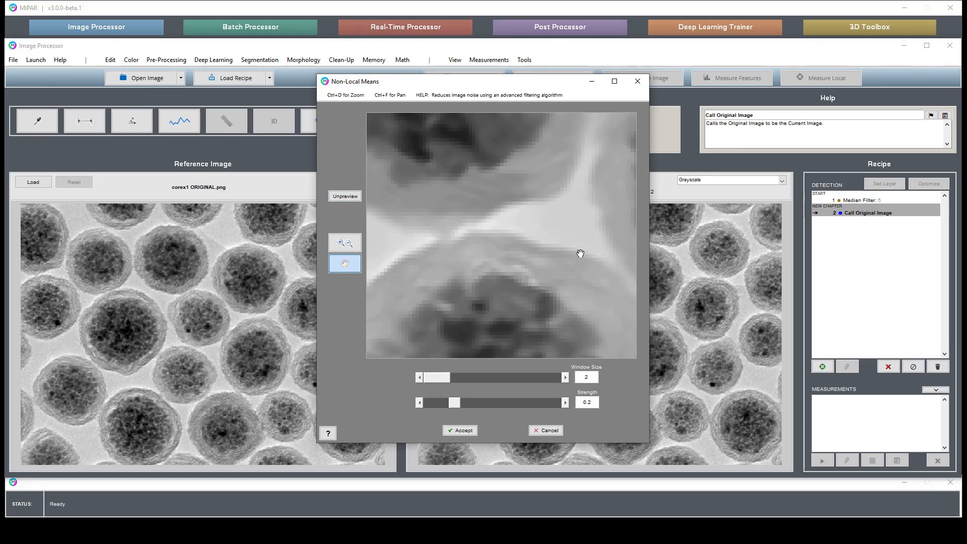
pyautogui.click(345, 196)
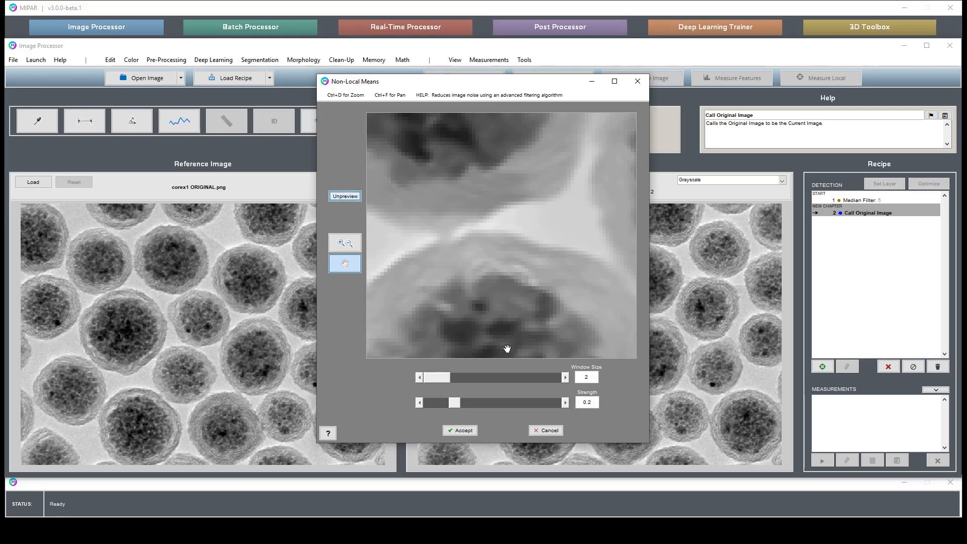
pyautogui.moveTo(586, 402); pyautogui.dragTo(602, 405)
pyautogui.write('1')
pyautogui.press('Return')
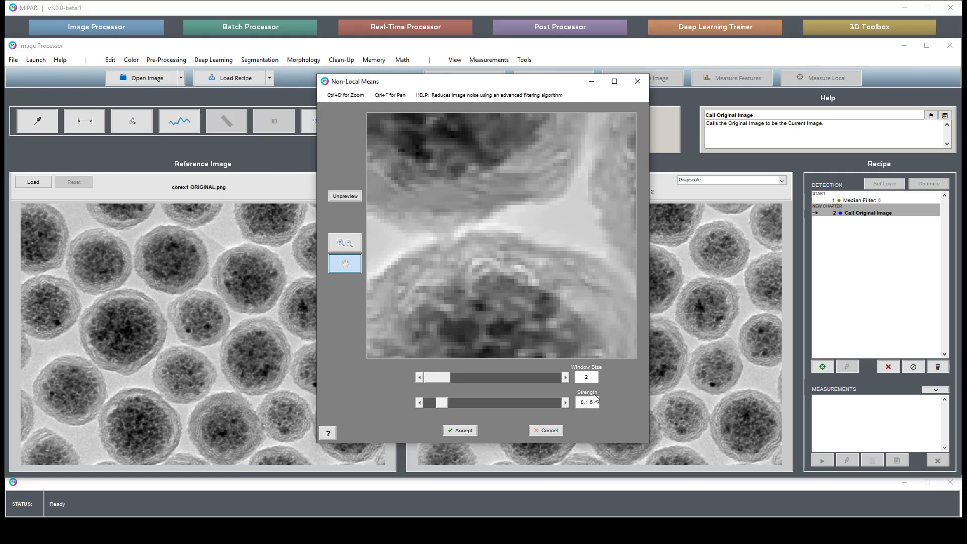
pyautogui.click(594, 403)
pyautogui.write('5')
pyautogui.press('Return')
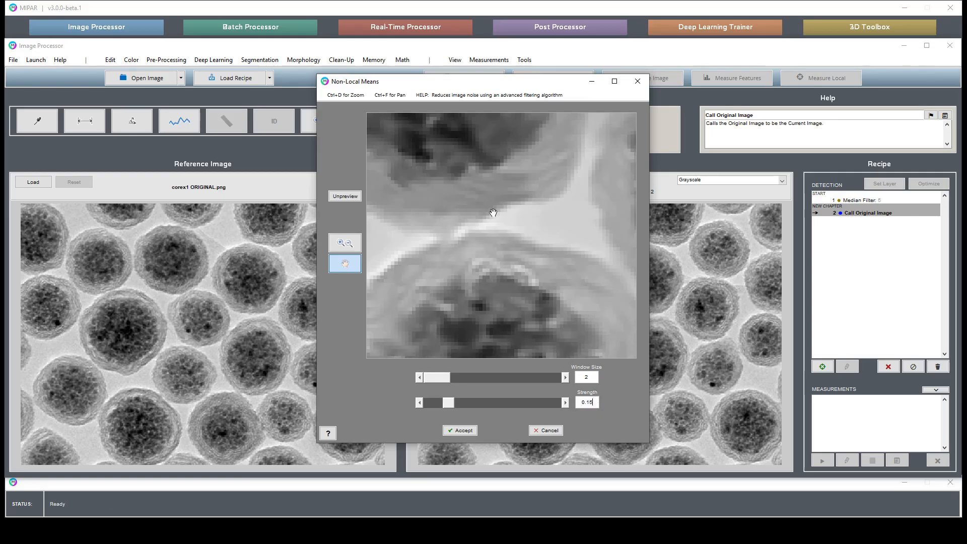
# Check the Non-Local Means preview at other neighbouring particle boundaries, and apply the filter.
pyautogui.moveTo(552, 195); pyautogui.dragTo(428, 285)
pyautogui.moveTo(560, 155); pyautogui.dragTo(401, 297)
pyautogui.moveTo(559, 255); pyautogui.dragTo(481, 214)
pyautogui.moveTo(487, 287); pyautogui.dragTo(601, 200)
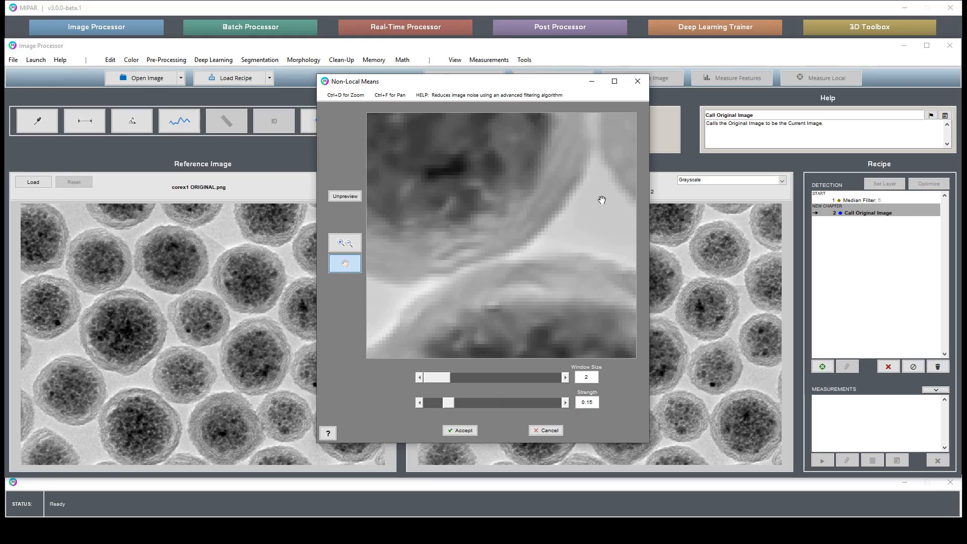
pyautogui.click(460, 431)
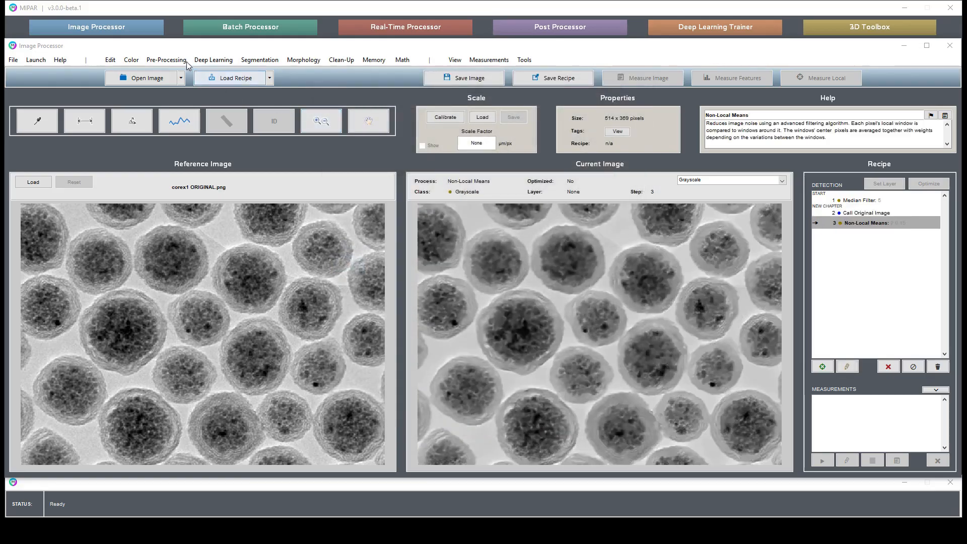
# Apply a second Non-Local Means filter with window size 2 and strength 0.15.
pyautogui.click(171, 59)
pyautogui.click(197, 197)
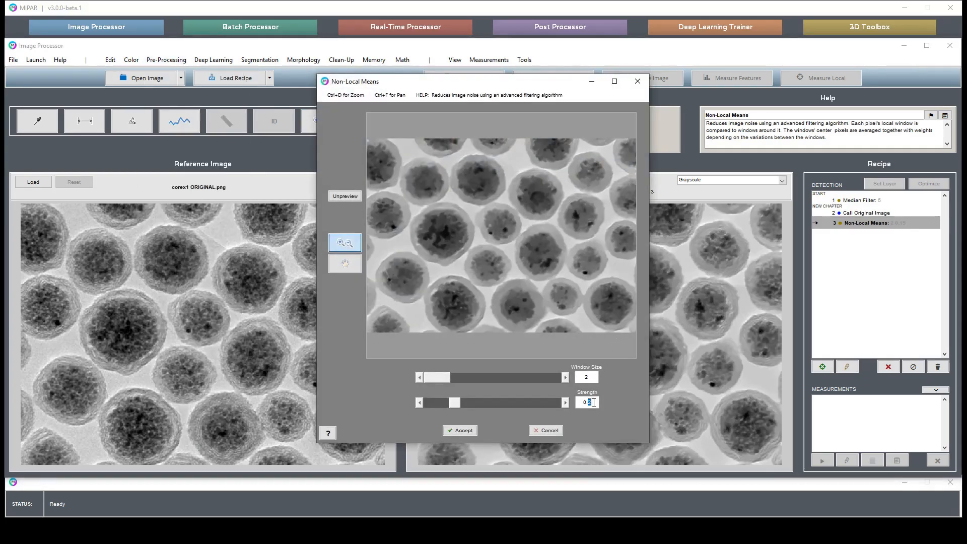
pyautogui.press('Return')
pyautogui.moveTo(418, 190); pyautogui.dragTo(464, 226)
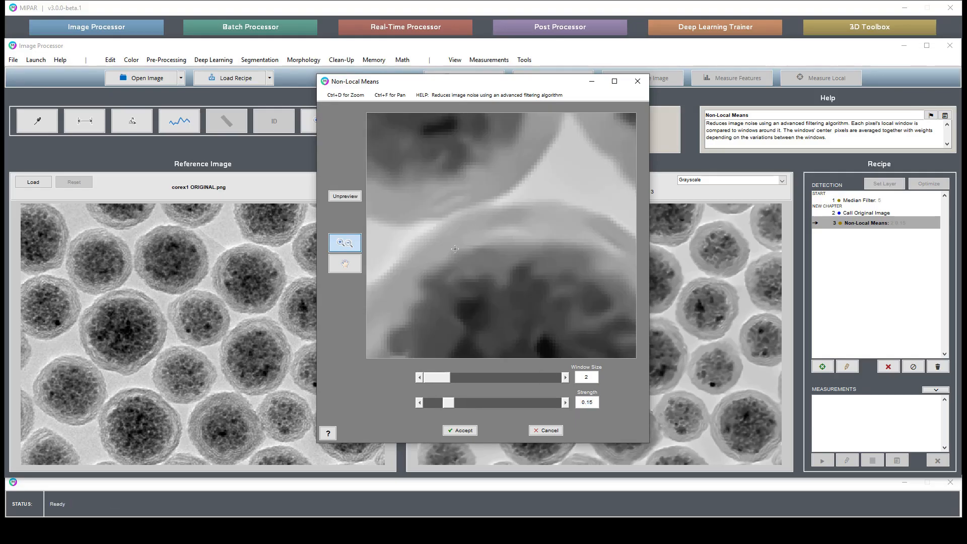
pyautogui.click(456, 431)
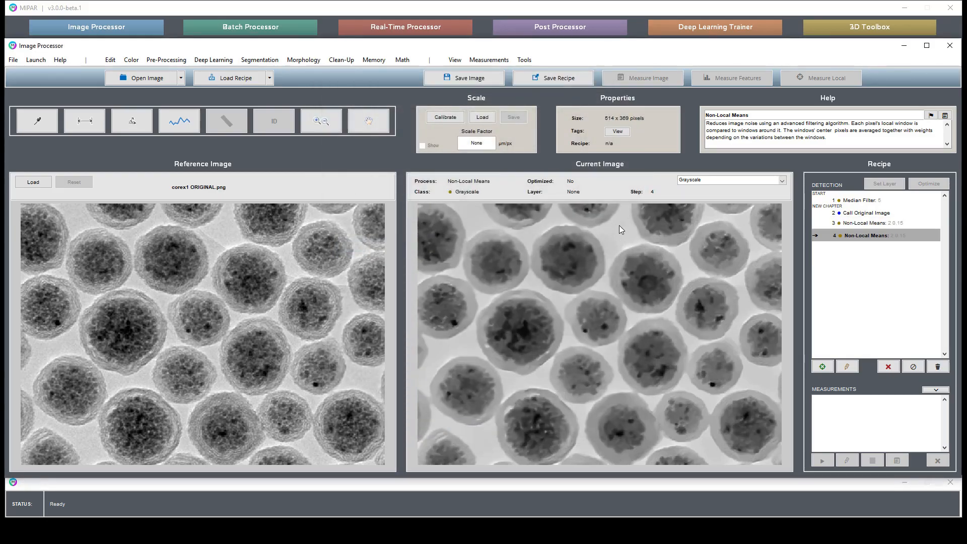
# Compare the recalled original image with the two Non-Local Means recipe steps at a zoomed-in junction between particles.
pyautogui.click(321, 121)
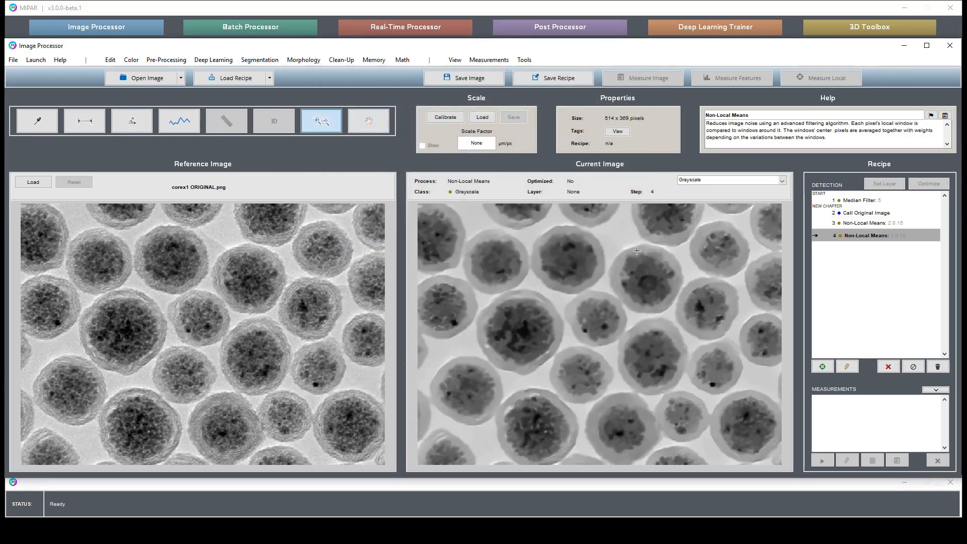
pyautogui.moveTo(622, 222); pyautogui.dragTo(697, 275)
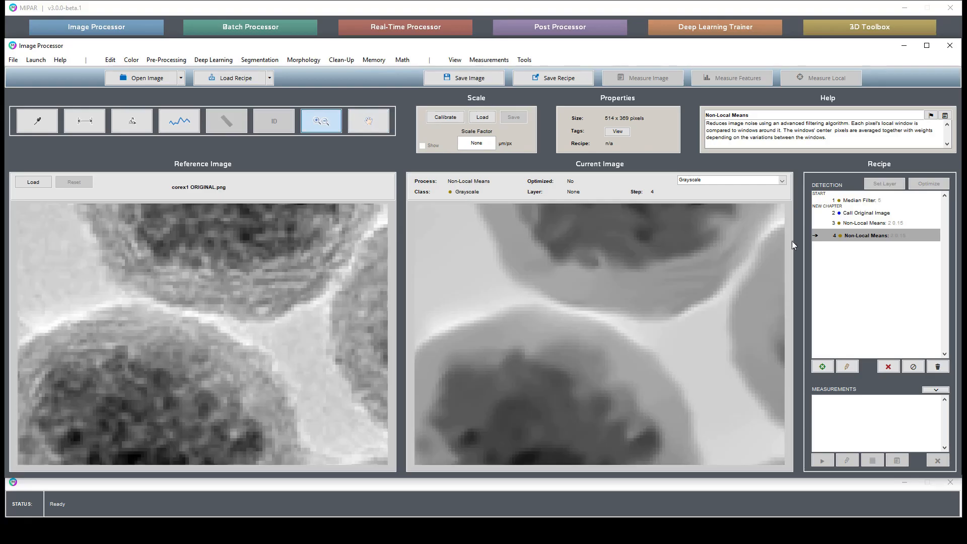
pyautogui.click(867, 214)
pyautogui.click(869, 225)
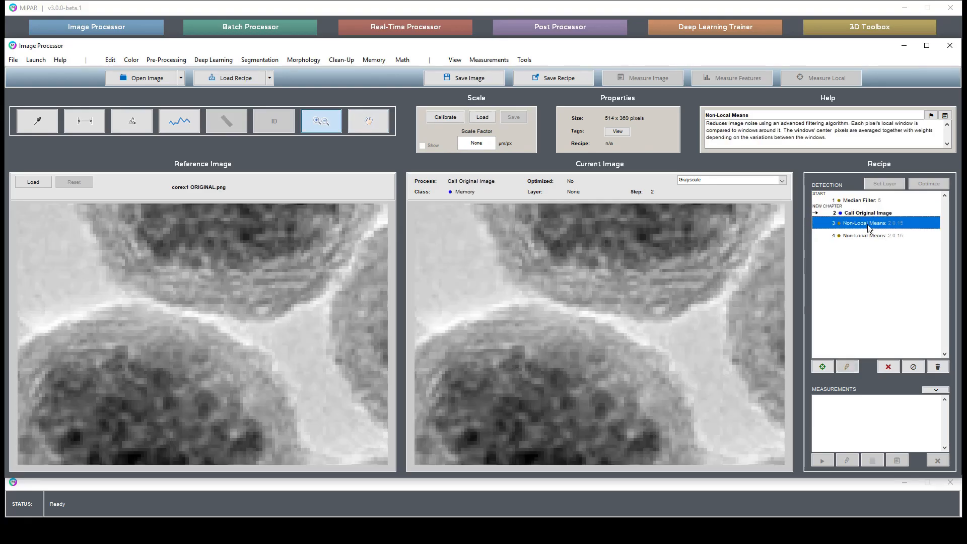
pyautogui.doubleClick(869, 236)
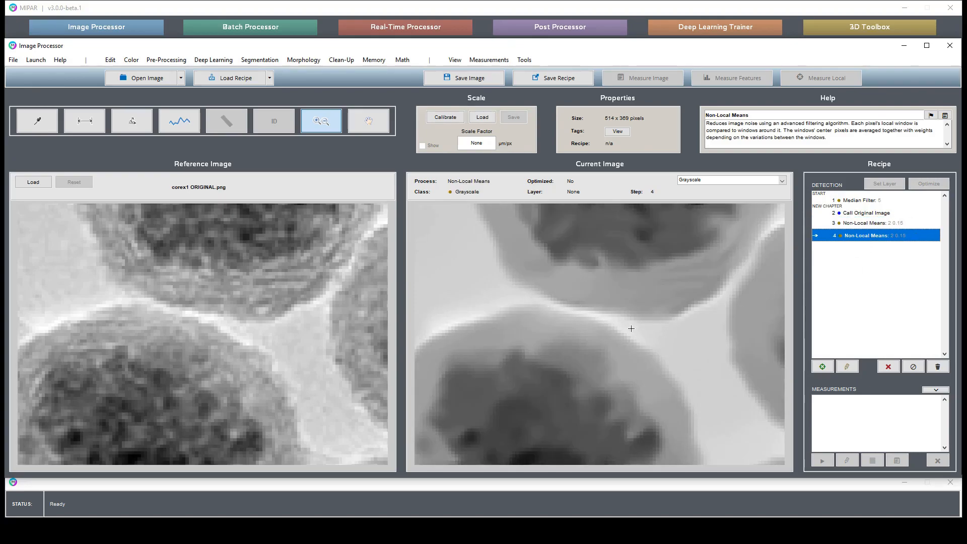
pyautogui.doubleClick(670, 306)
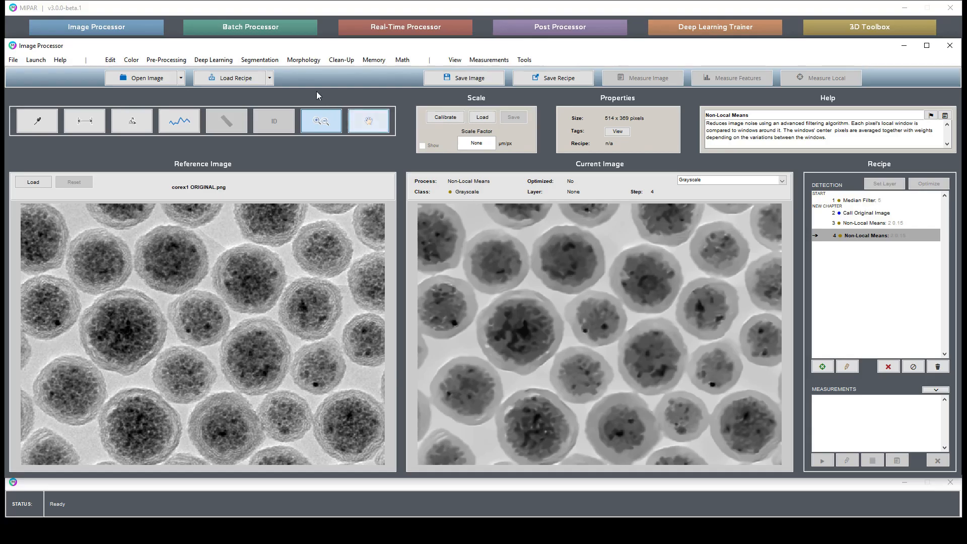
# Apply a manual Basic Threshold that selects dark pixels at value 189 to capture the whole particles.
pyautogui.click(258, 63)
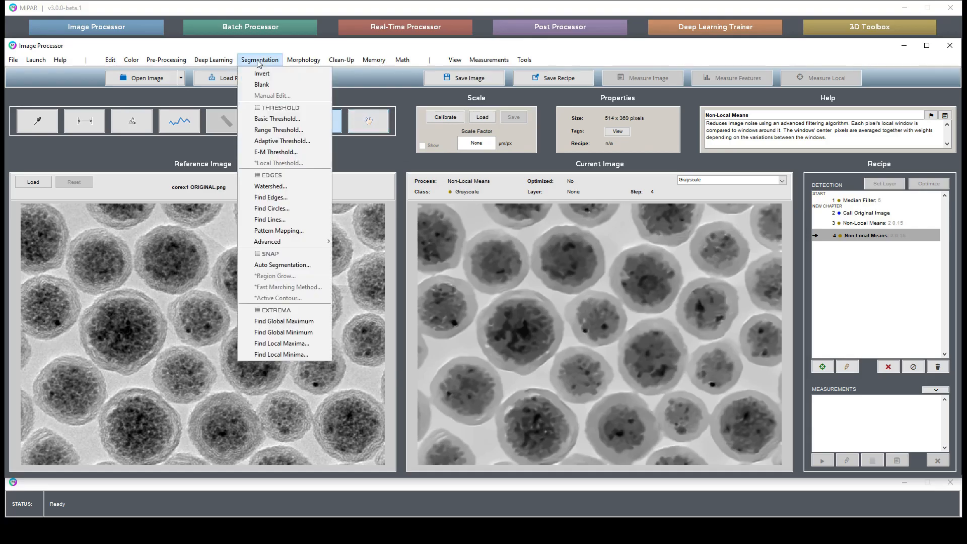
pyautogui.click(292, 121)
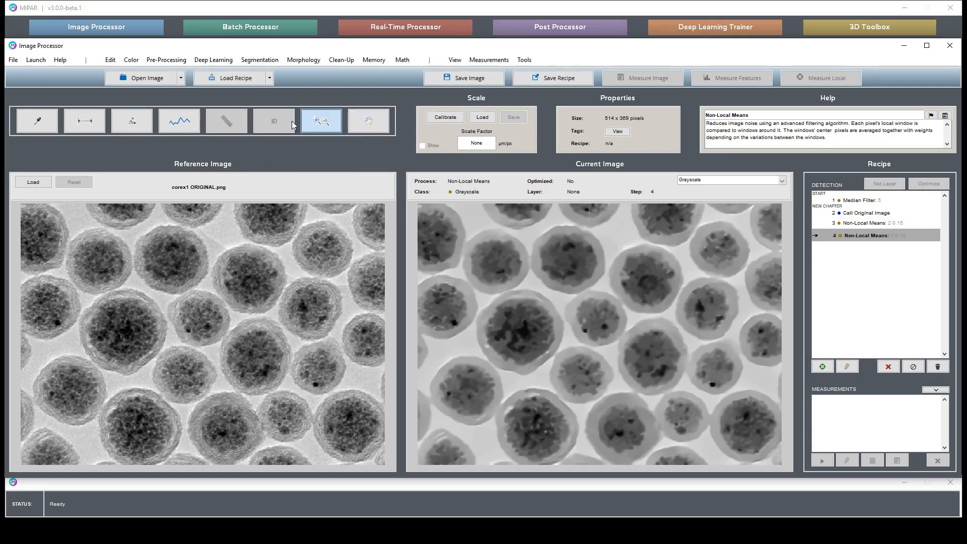
pyautogui.moveTo(252, 358); pyautogui.dragTo(342, 358)
pyautogui.moveTo(344, 271); pyautogui.dragTo(360, 243)
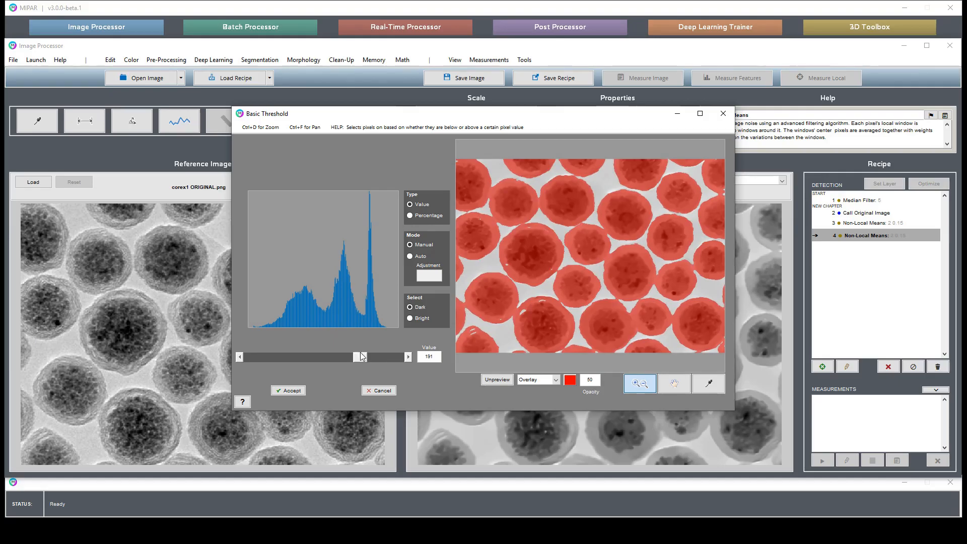
pyautogui.click(291, 391)
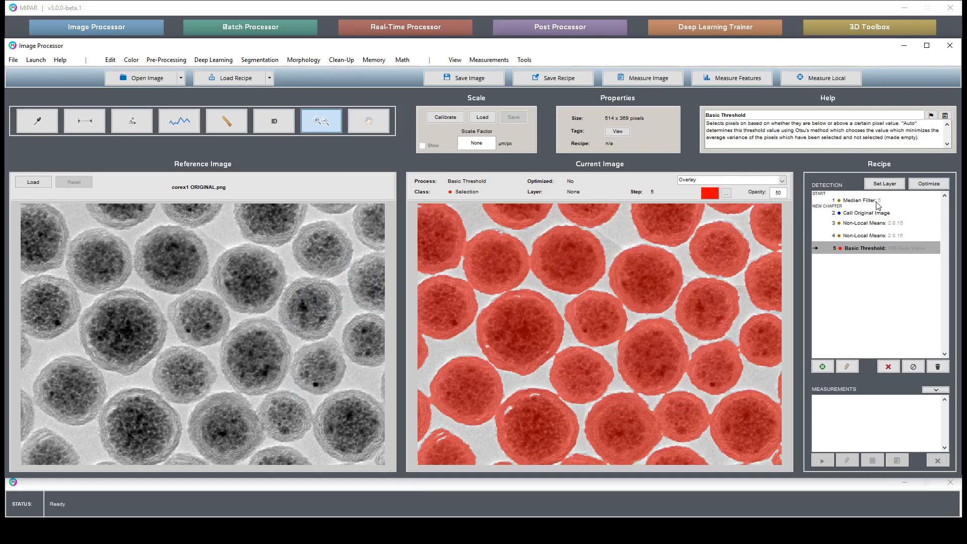
# Delete the Median Filter and Call Original Image steps from the recipe.
pyautogui.moveTo(876, 201); pyautogui.dragTo(881, 213)
pyautogui.click(888, 367)
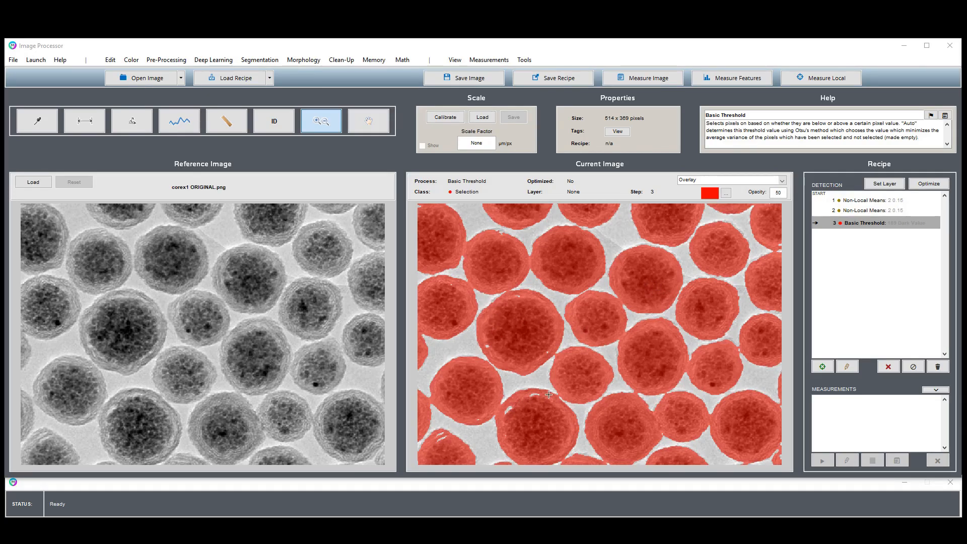
# Set up Reject Features by area with holes as the target, and measure several small holes and background gaps.
pyautogui.click(374, 59)
pyautogui.click(350, 83)
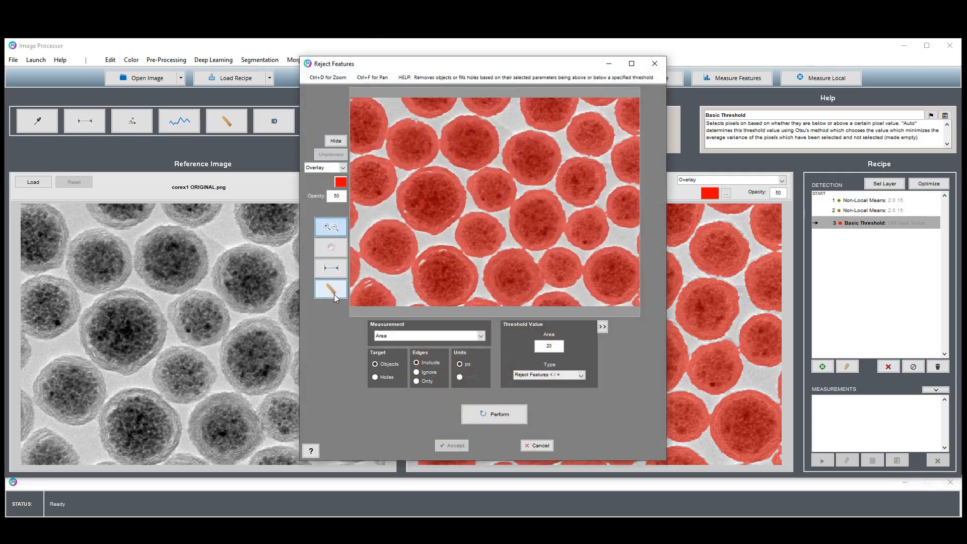
pyautogui.click(375, 376)
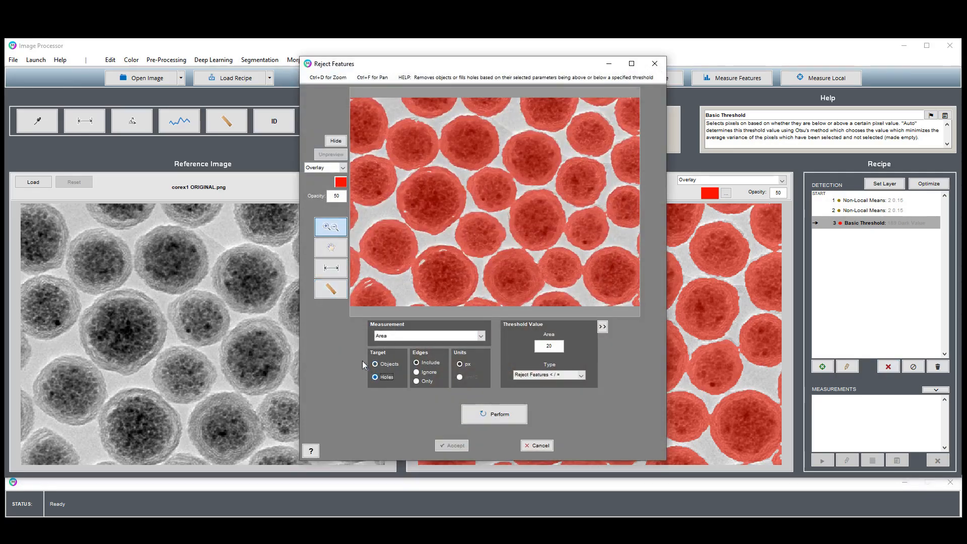
pyautogui.click(340, 290)
pyautogui.click(422, 261)
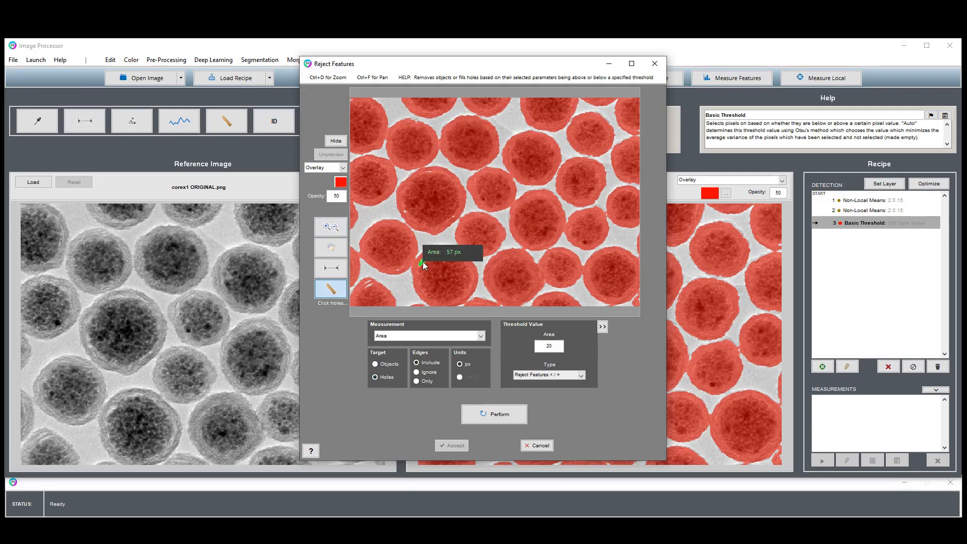
pyautogui.click(371, 285)
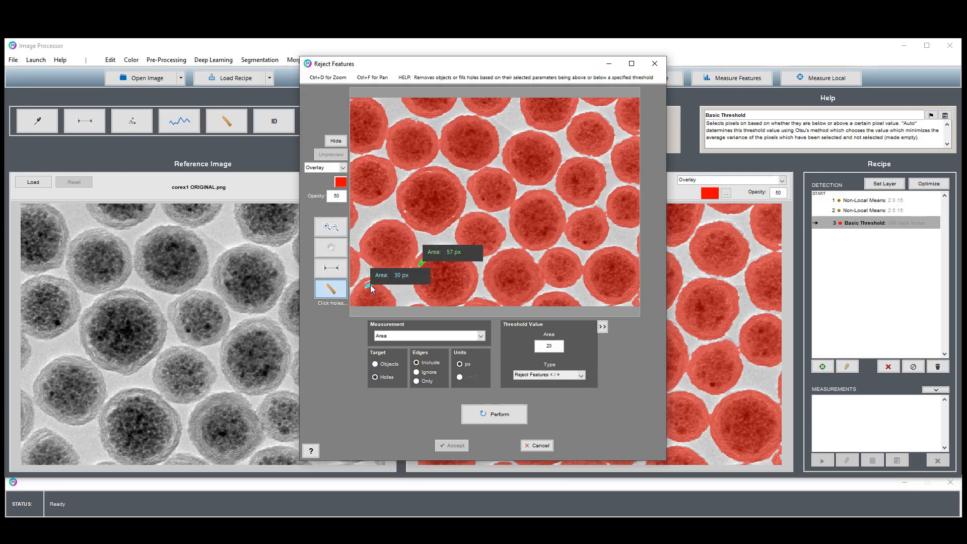
pyautogui.click(525, 188)
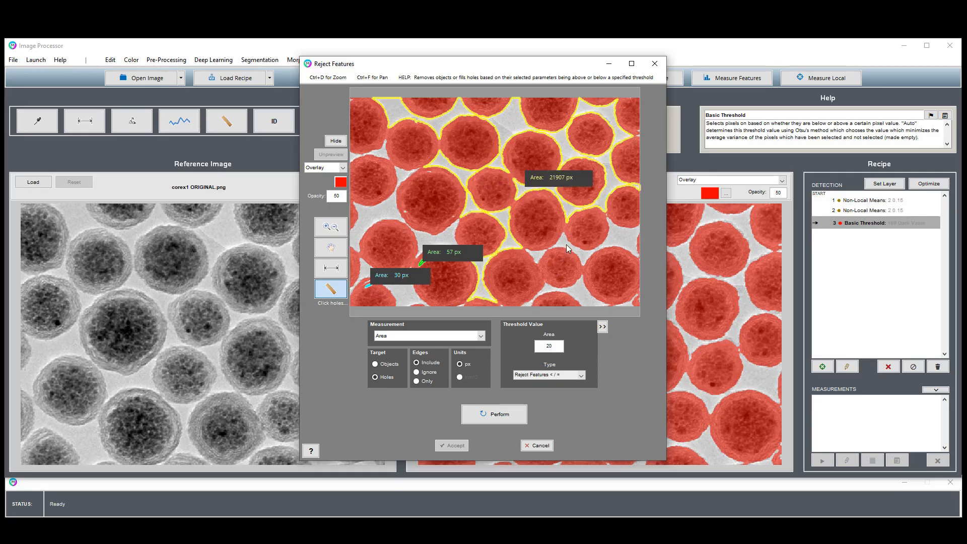
pyautogui.click(535, 255)
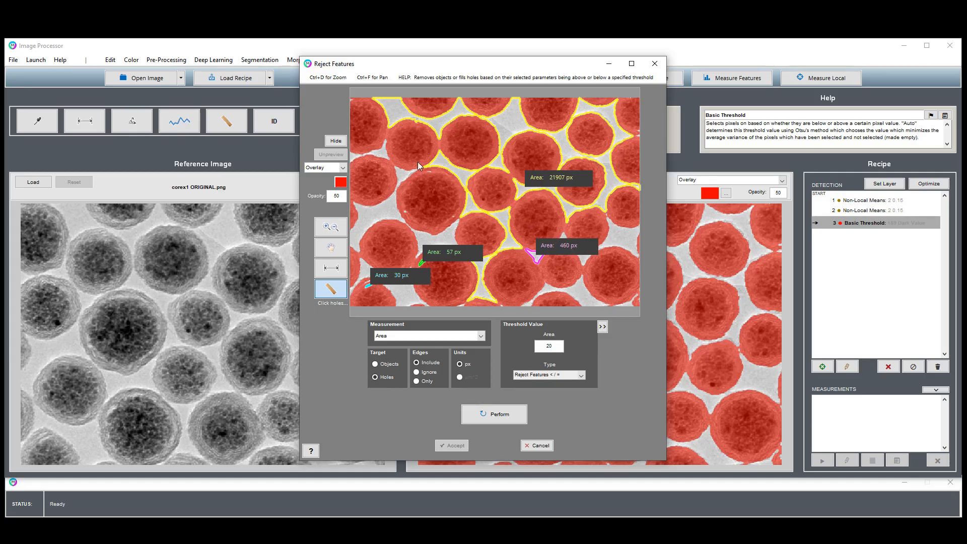
pyautogui.click(626, 304)
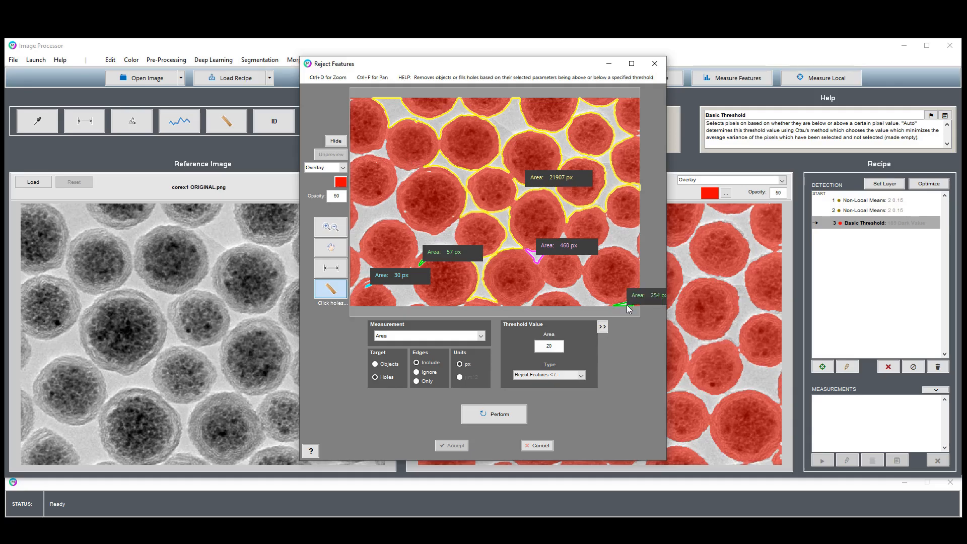
# Fill the small holes in the particles by applying Reject Features with an area threshold of 150 px.
pyautogui.moveTo(545, 346); pyautogui.dragTo(560, 346)
pyautogui.write('150')
pyautogui.click(514, 415)
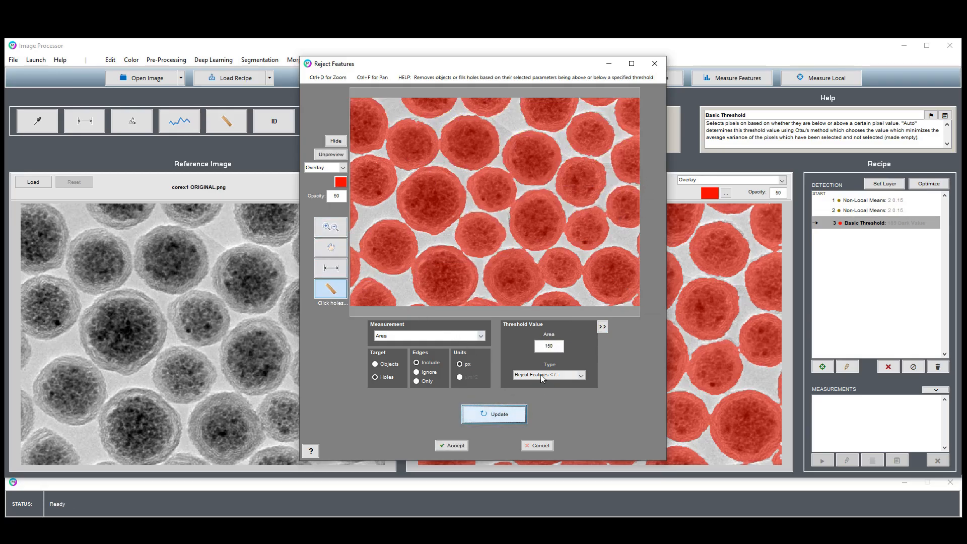
pyautogui.click(455, 446)
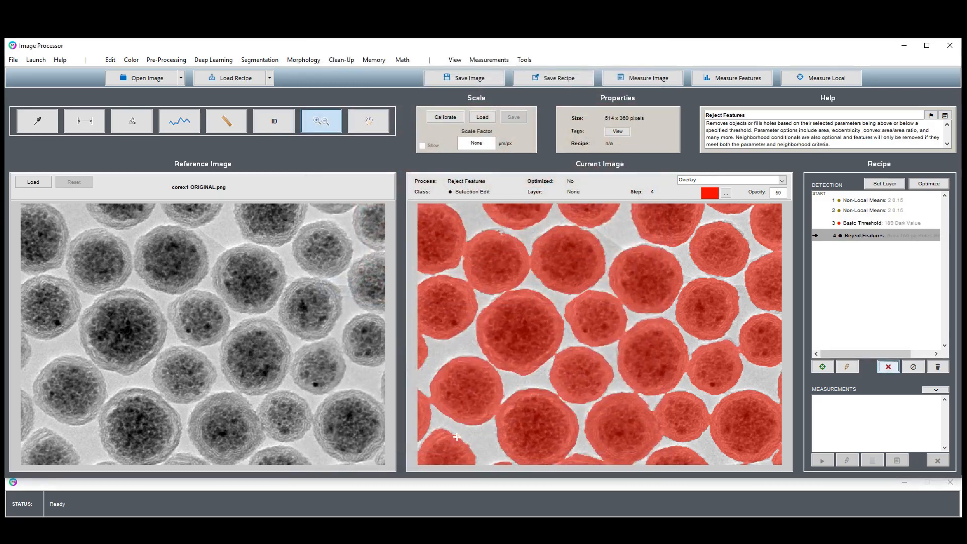
# Split the touching particles using Separate Features with a separation of 1, comparing the preview before applying it.
pyautogui.click(256, 63)
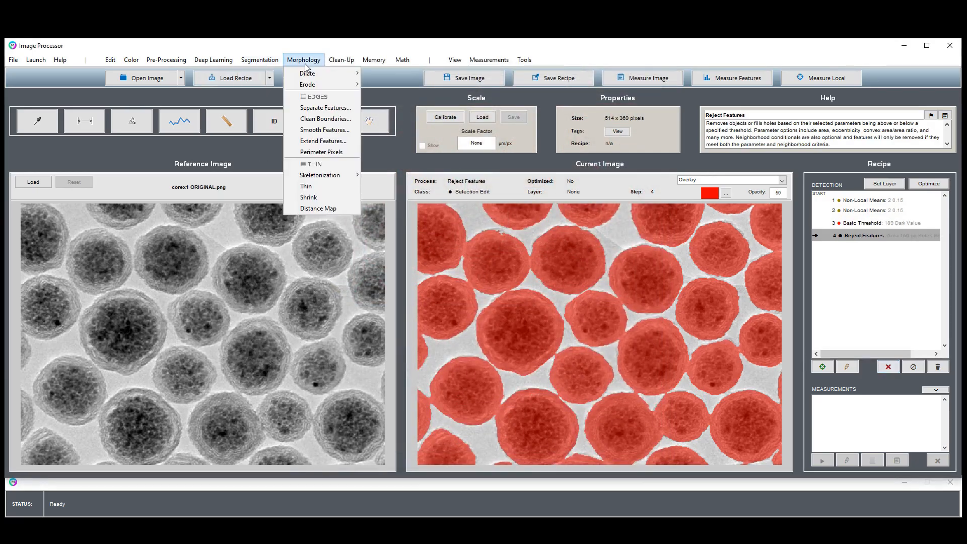
pyautogui.click(318, 114)
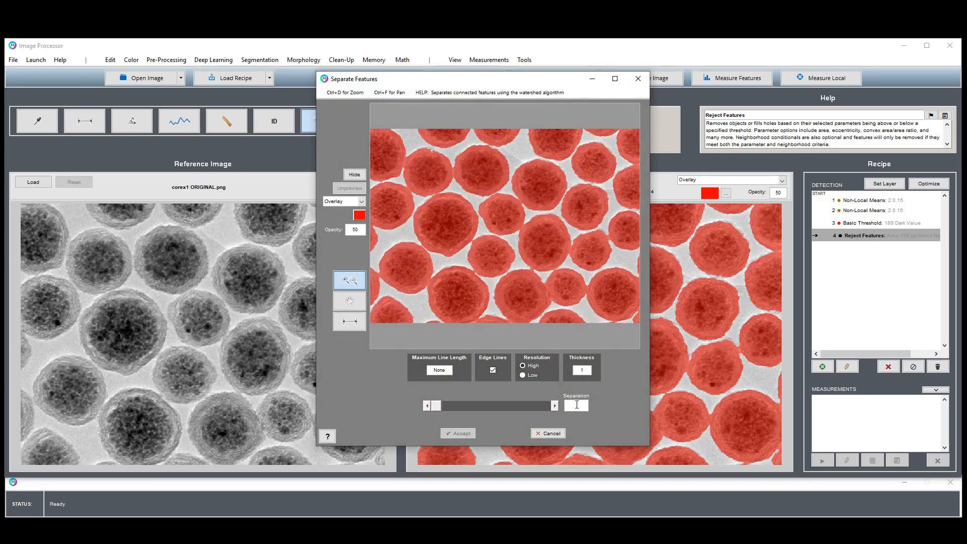
pyautogui.click(577, 404)
pyautogui.write('1')
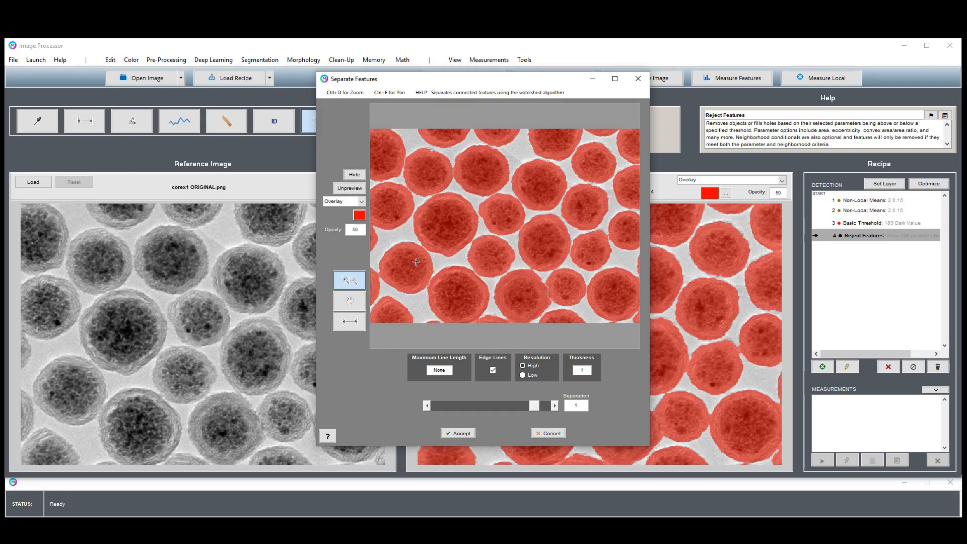
pyautogui.click(355, 189)
pyautogui.click(356, 190)
pyautogui.click(362, 202)
pyautogui.click(352, 208)
pyautogui.click(458, 433)
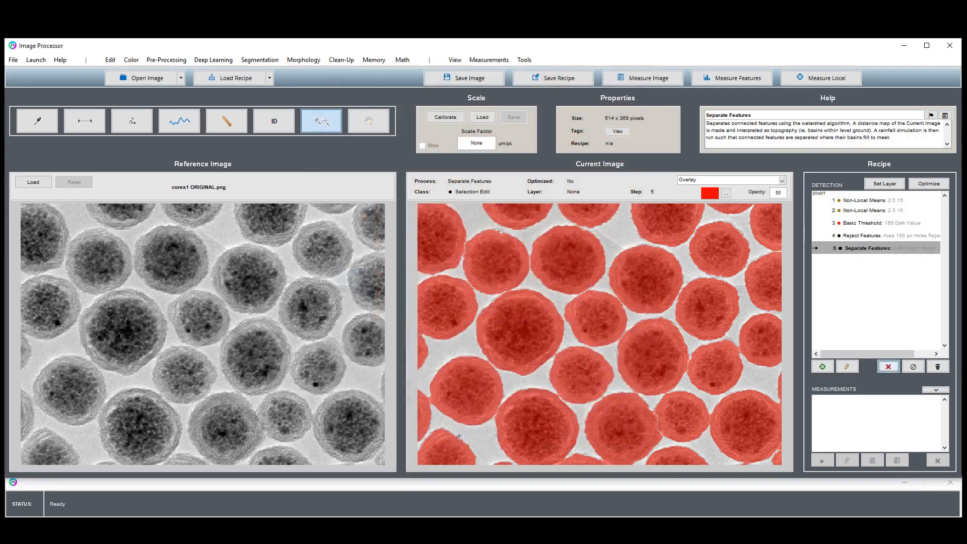
# Display the separated particles in the current image as Labels.
pyautogui.click(740, 180)
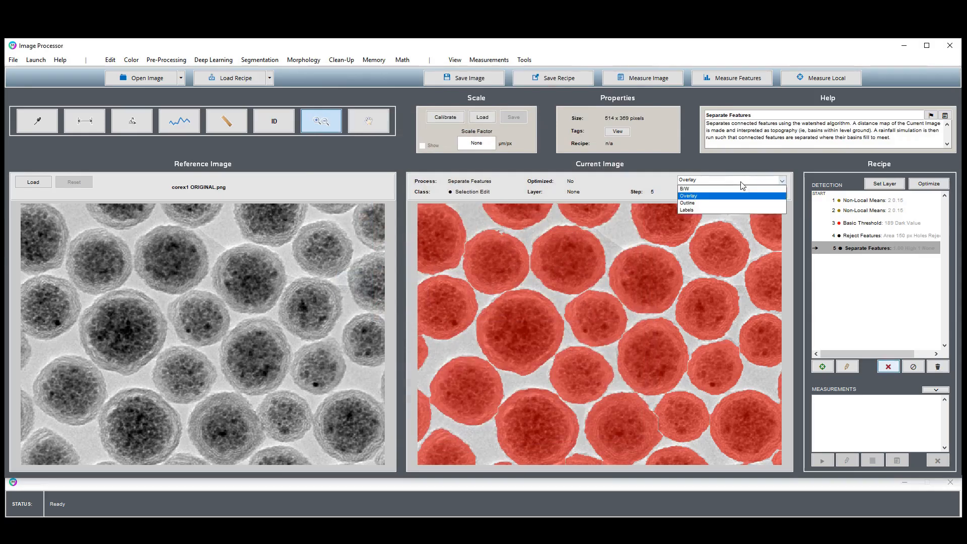
pyautogui.click(738, 211)
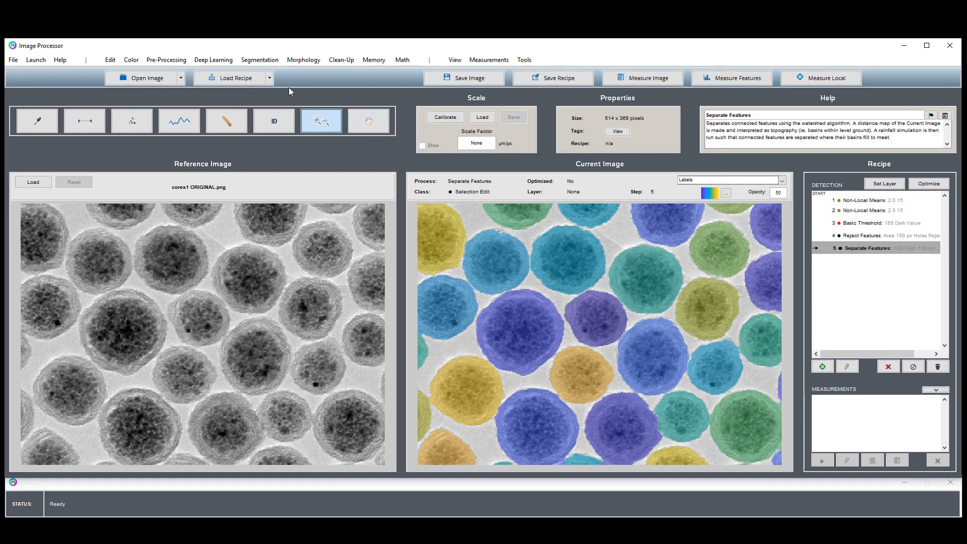
# Remove the features touching the image edge and set the result as a layer named Whole Nanoparticles.
pyautogui.click(351, 62)
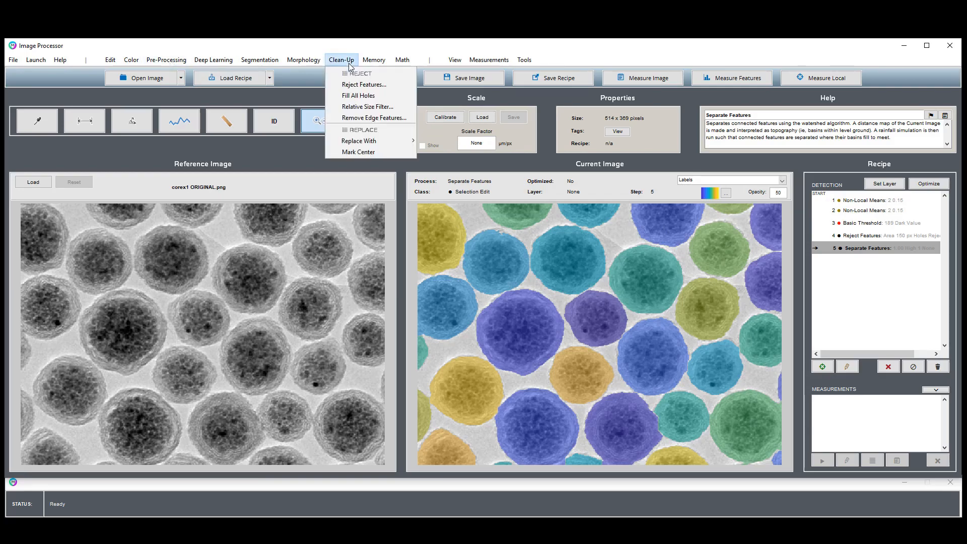
pyautogui.click(367, 117)
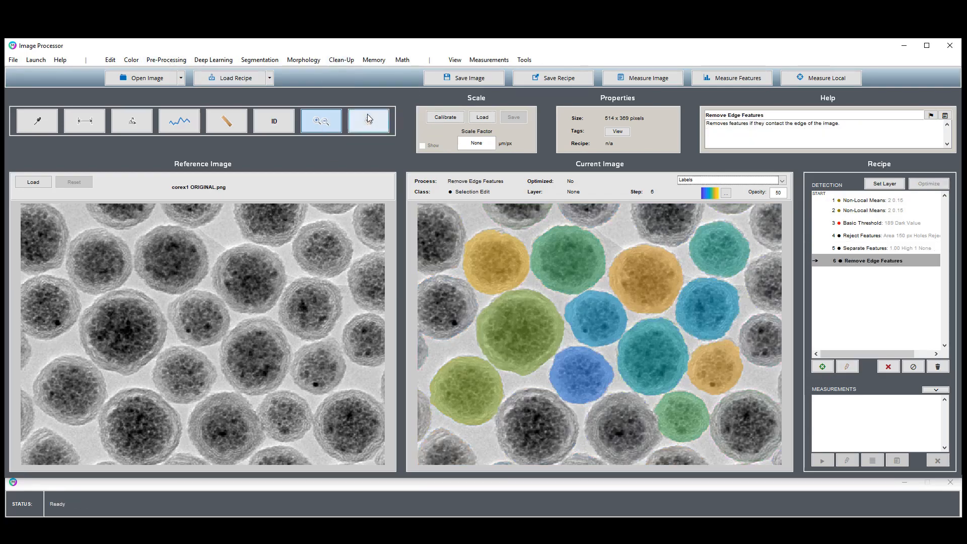
pyautogui.click(877, 185)
pyautogui.write('Whole Nanoparticles')
pyautogui.press('Return')
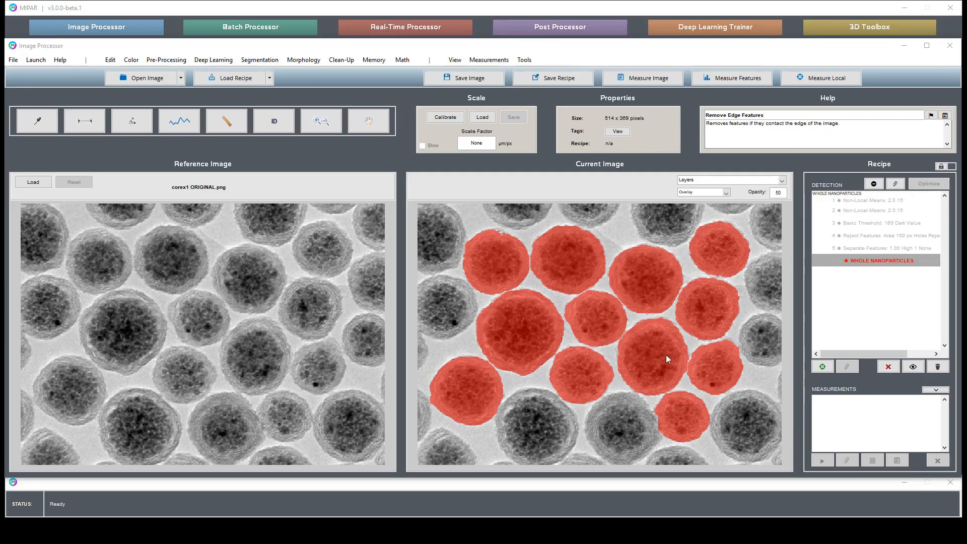
# Store the result of the second Non-Local Means step as Memory Image #1 within the recipe.
pyautogui.click(891, 211)
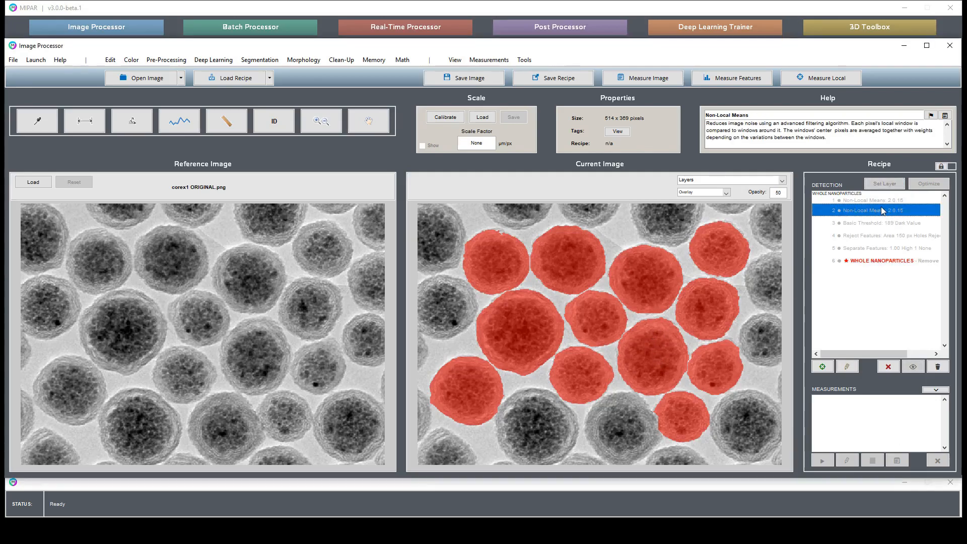
pyautogui.click(362, 64)
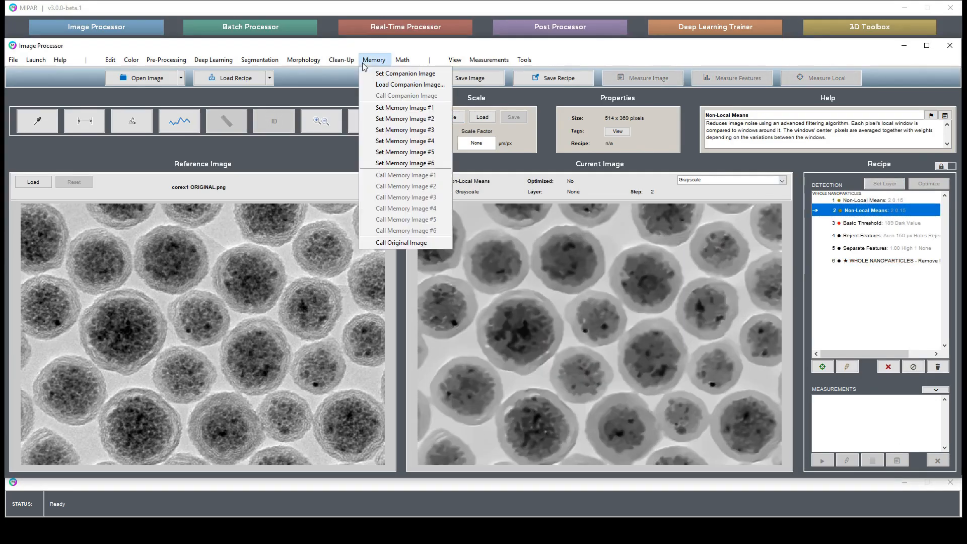
pyautogui.click(404, 108)
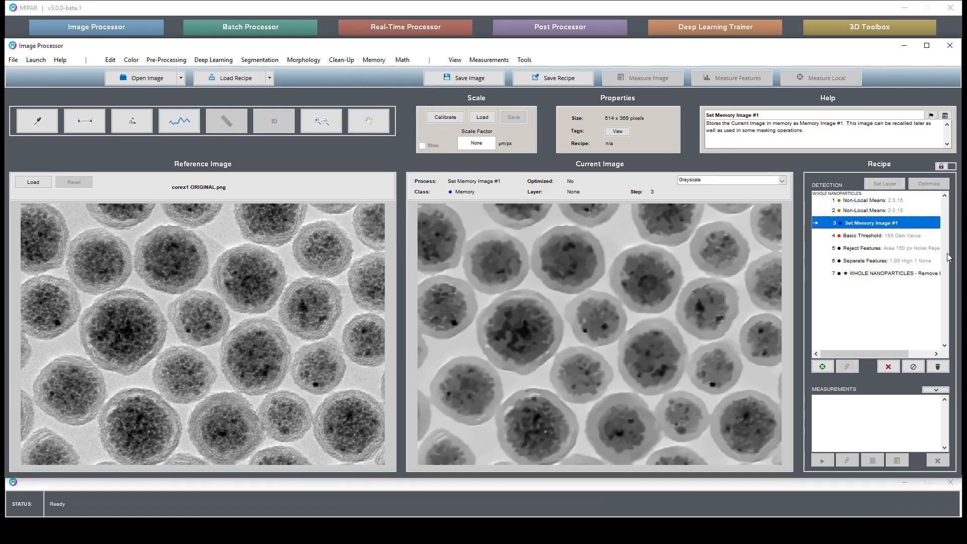
# Call Memory Image #1 as the current image after the Whole Nanoparticles layer step.
pyautogui.click(890, 275)
pyautogui.click(373, 60)
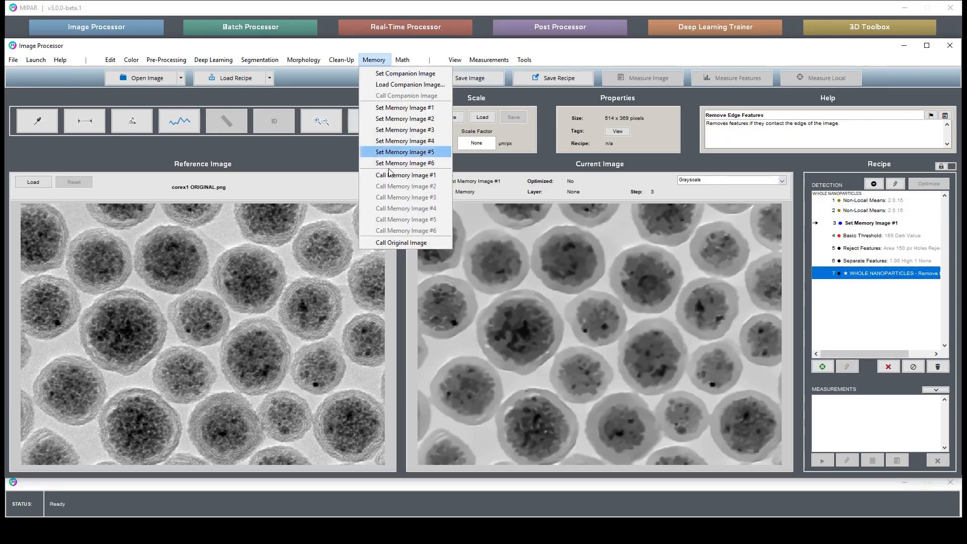
pyautogui.click(404, 176)
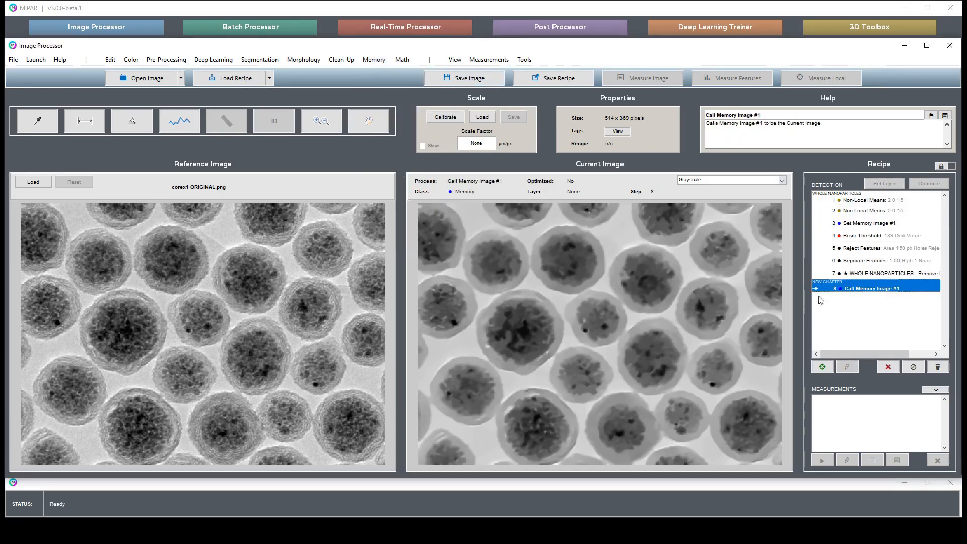
pyautogui.click(273, 60)
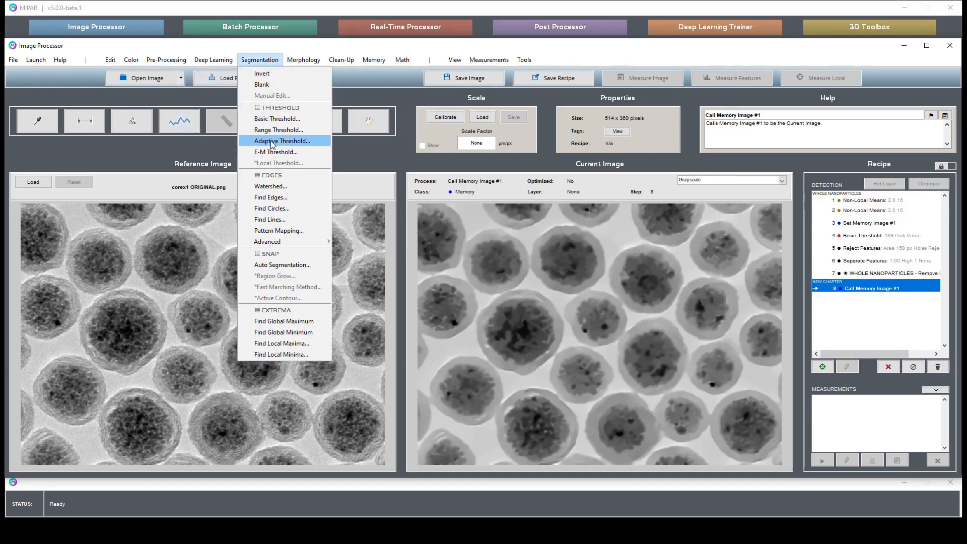
pyautogui.click(272, 121)
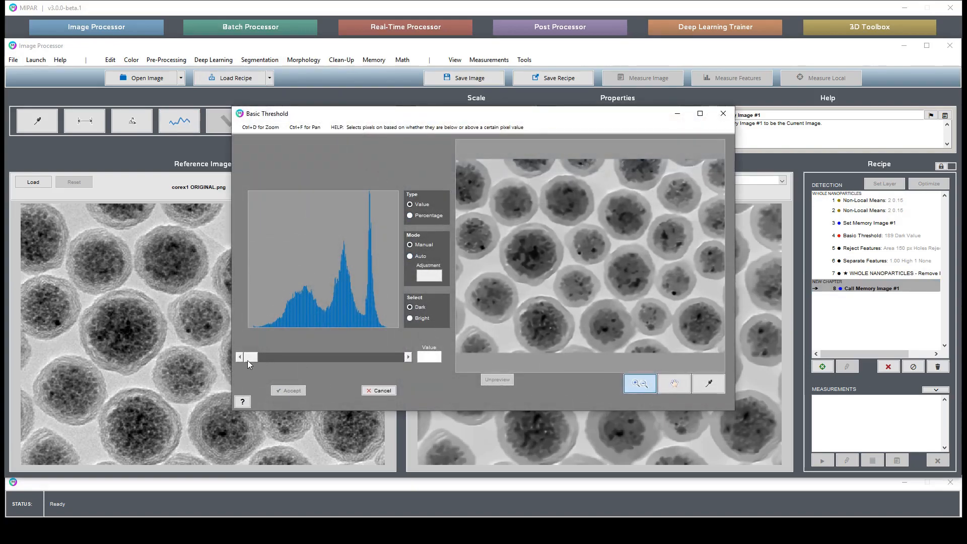
pyautogui.moveTo(248, 359); pyautogui.dragTo(323, 336)
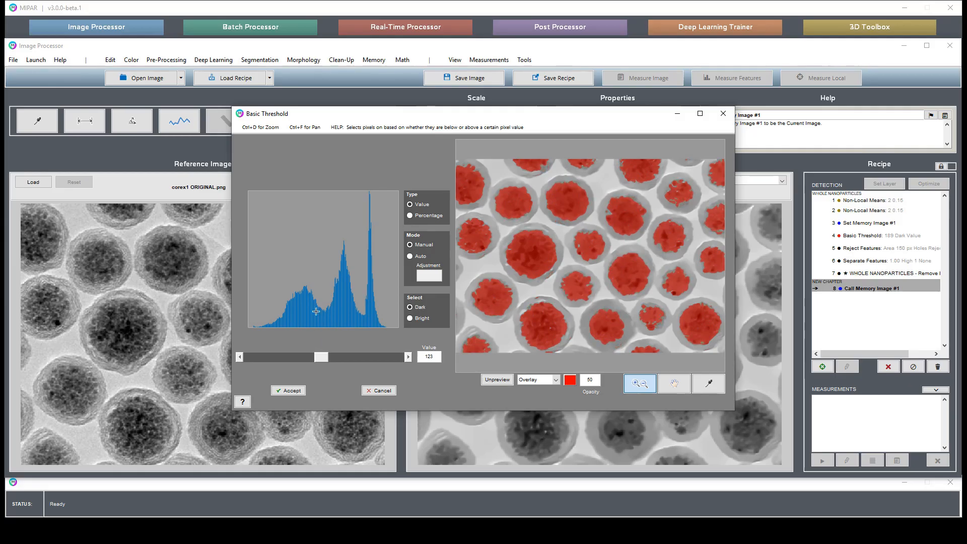
pyautogui.moveTo(547, 121); pyautogui.dragTo(476, 49)
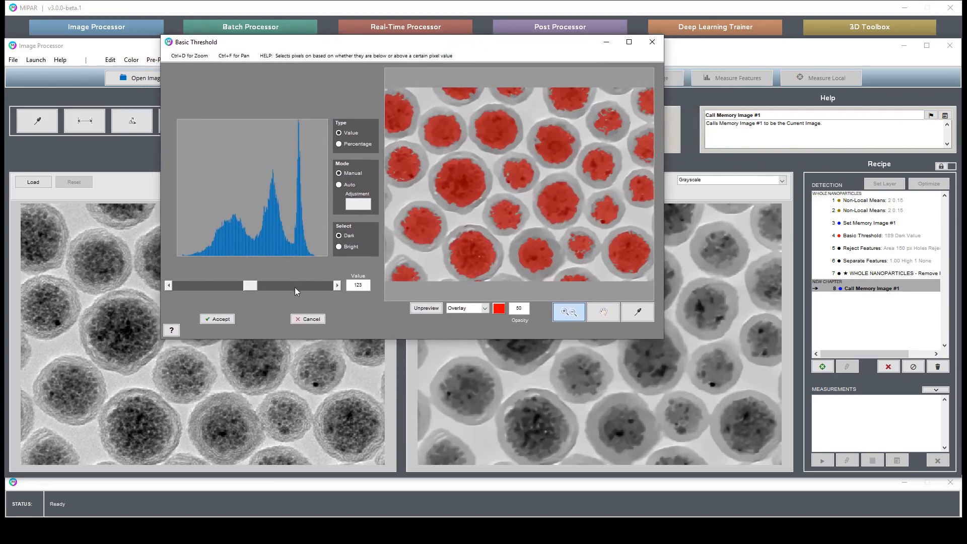
pyautogui.moveTo(486, 200); pyautogui.dragTo(631, 272)
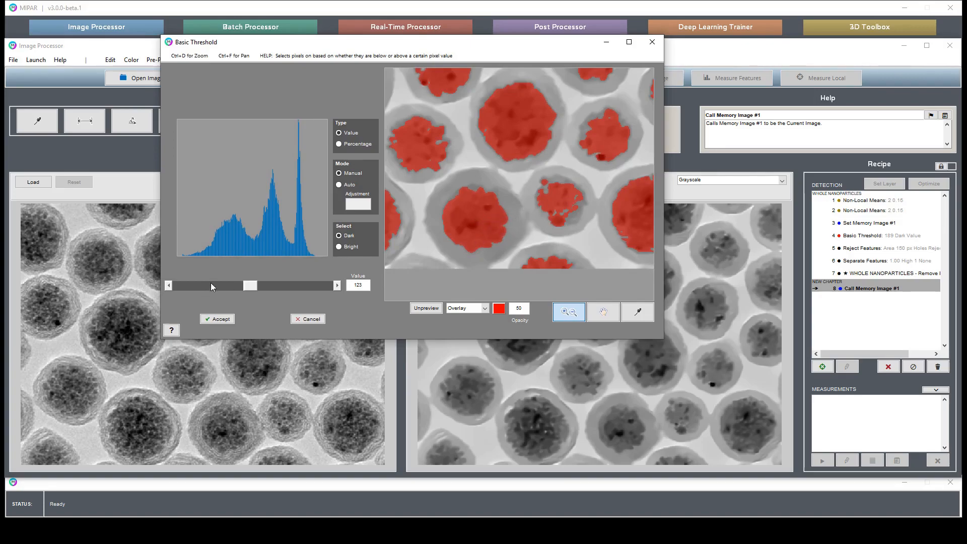
pyautogui.moveTo(249, 286); pyautogui.dragTo(253, 285)
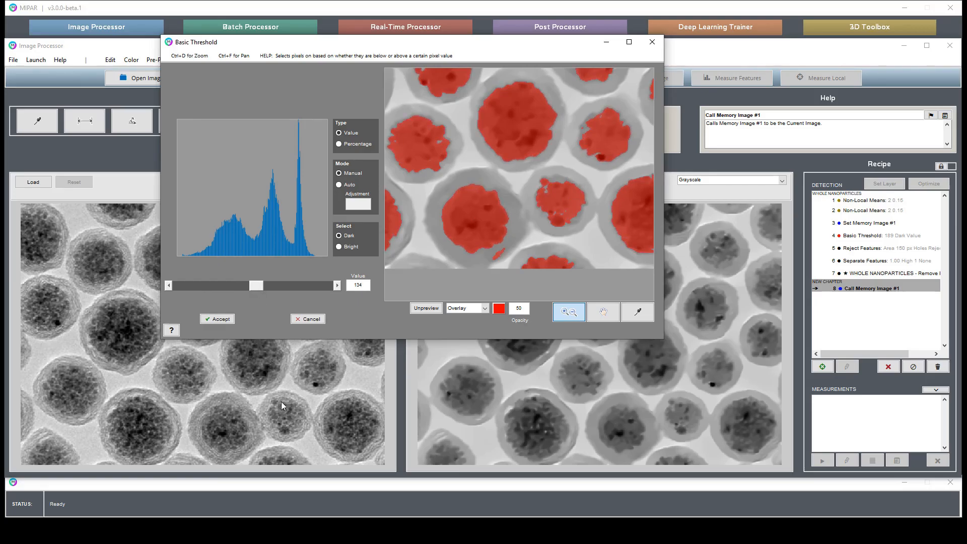
pyautogui.moveTo(260, 285); pyautogui.dragTo(264, 286)
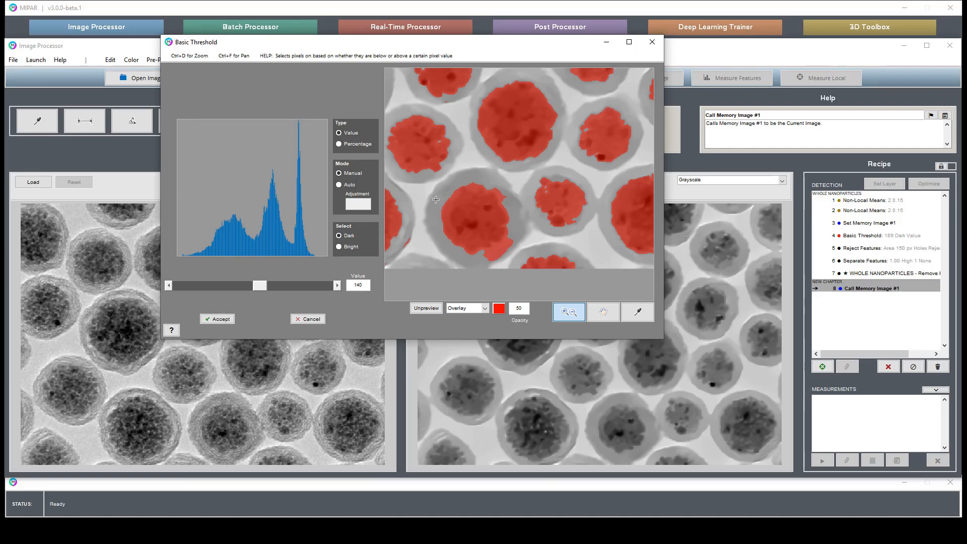
pyautogui.moveTo(255, 286); pyautogui.dragTo(253, 287)
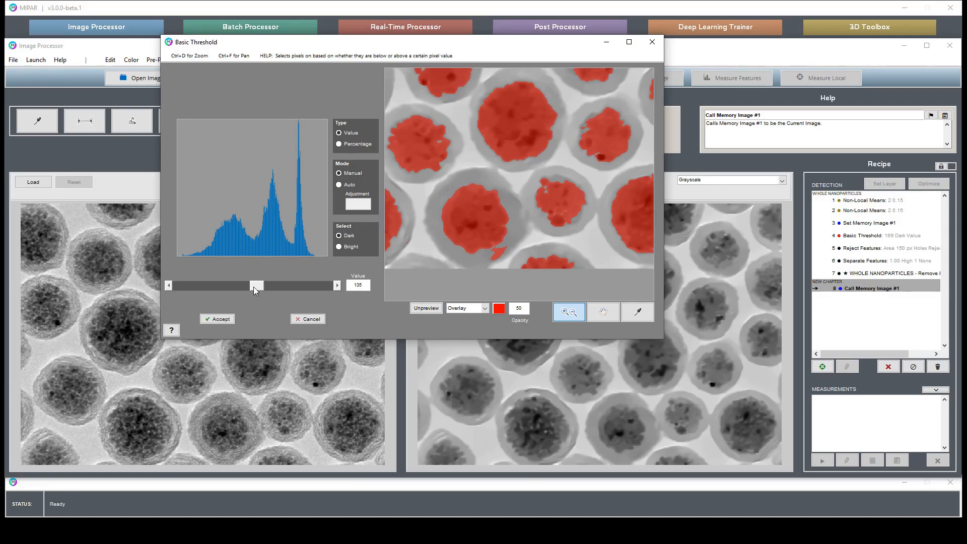
pyautogui.click(168, 286)
pyautogui.click(337, 286)
pyautogui.click(337, 285)
pyautogui.click(168, 286)
pyautogui.moveTo(396, 42); pyautogui.dragTo(593, 43)
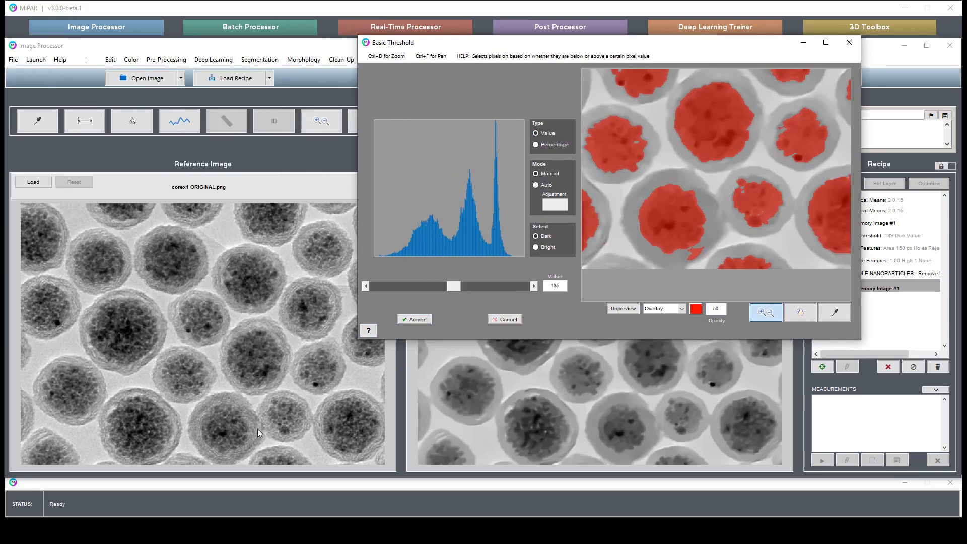
pyautogui.moveTo(455, 288); pyautogui.dragTo(457, 287)
pyautogui.moveTo(456, 290); pyautogui.dragTo(451, 290)
pyautogui.click(507, 320)
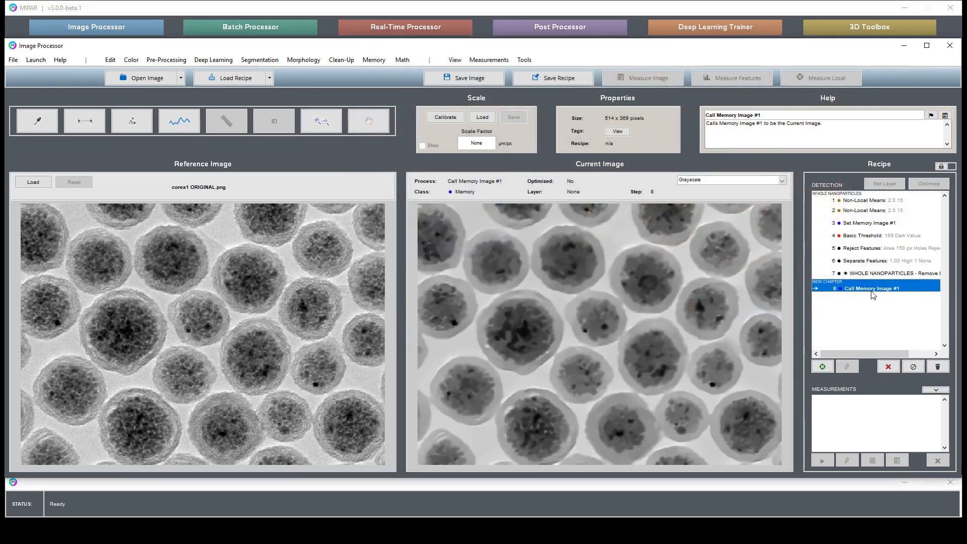
# Delete the Call Memory Image #1 step from the recipe.
pyautogui.click(877, 212)
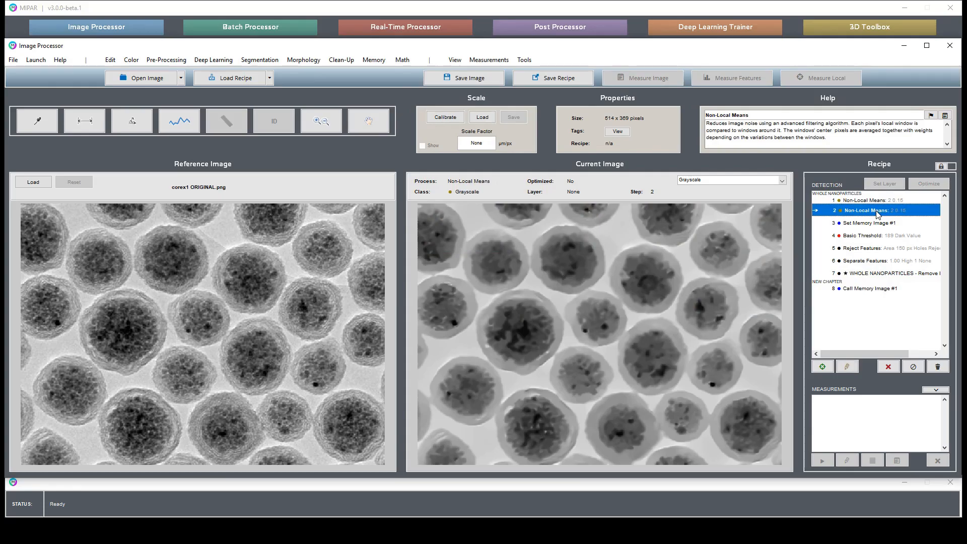
pyautogui.click(867, 291)
pyautogui.click(889, 367)
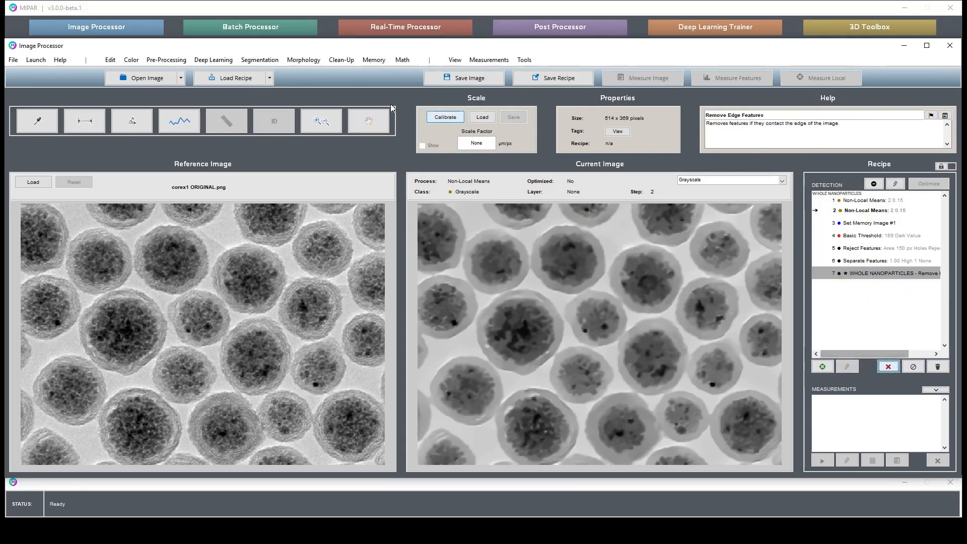
# Call the original image as the current image after the Whole Nanoparticles layer and apply a Median Filter with window size 3.
pyautogui.click(371, 60)
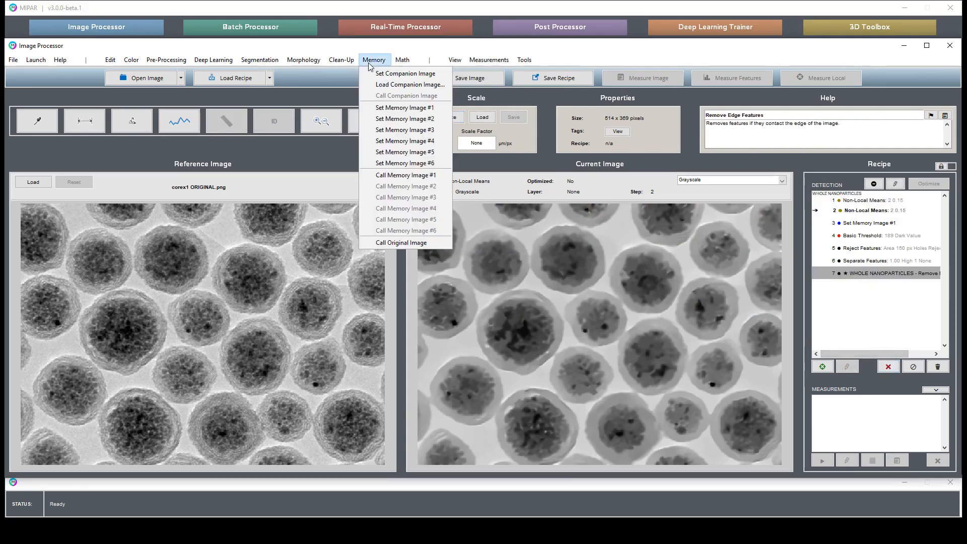
pyautogui.click(404, 244)
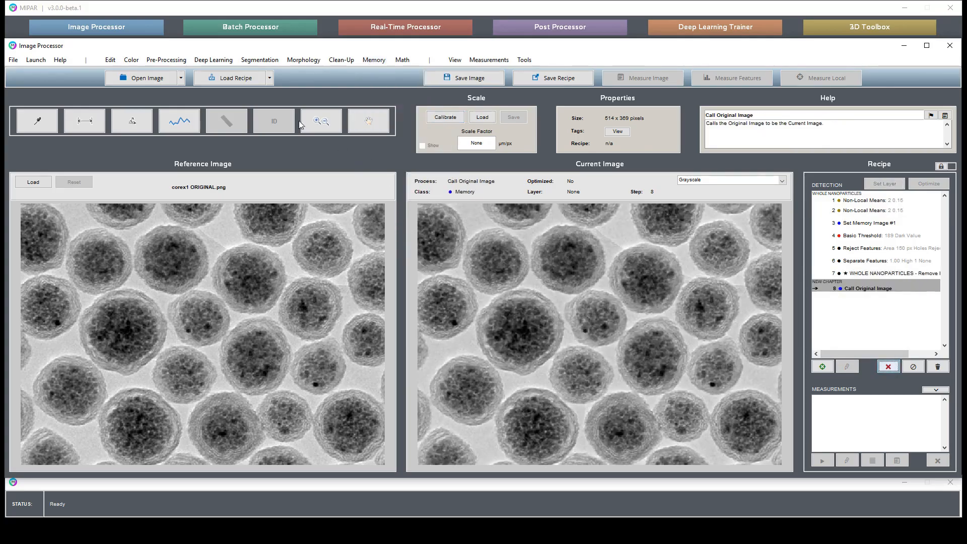
pyautogui.click(151, 61)
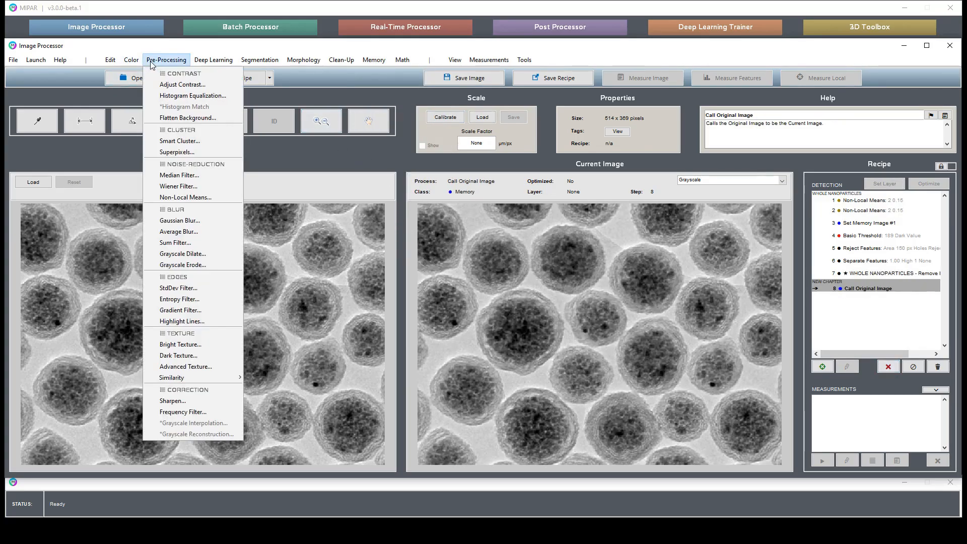
pyautogui.click(170, 176)
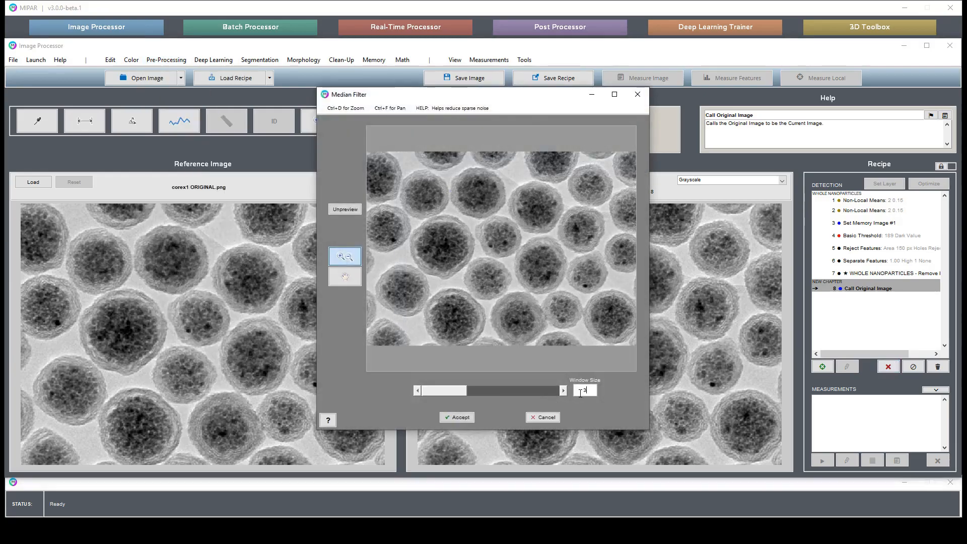
pyautogui.click(498, 270)
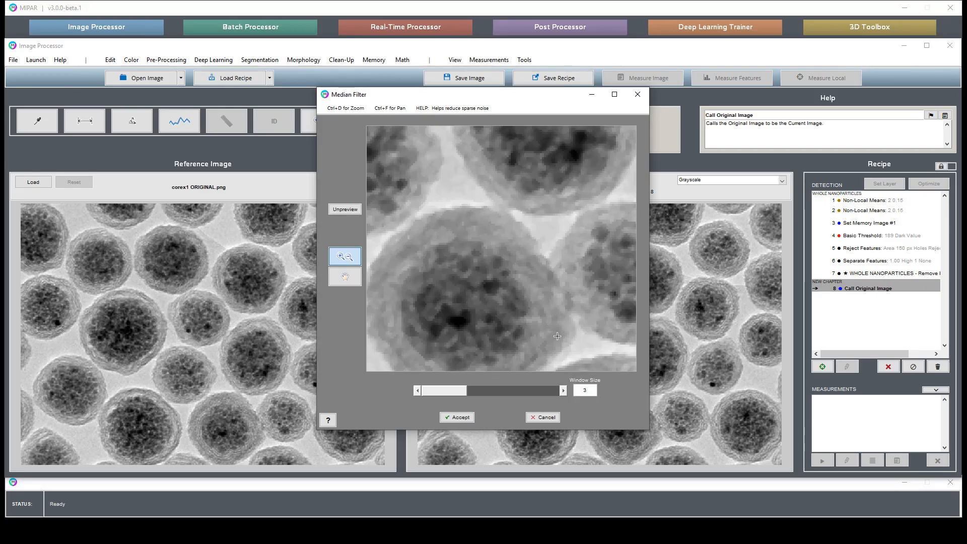
pyautogui.click(458, 417)
# Select the dark particle cores in the median-filtered image by applying a Basic Threshold with a value of 126, checking core edges in the preview.
pyautogui.click(269, 63)
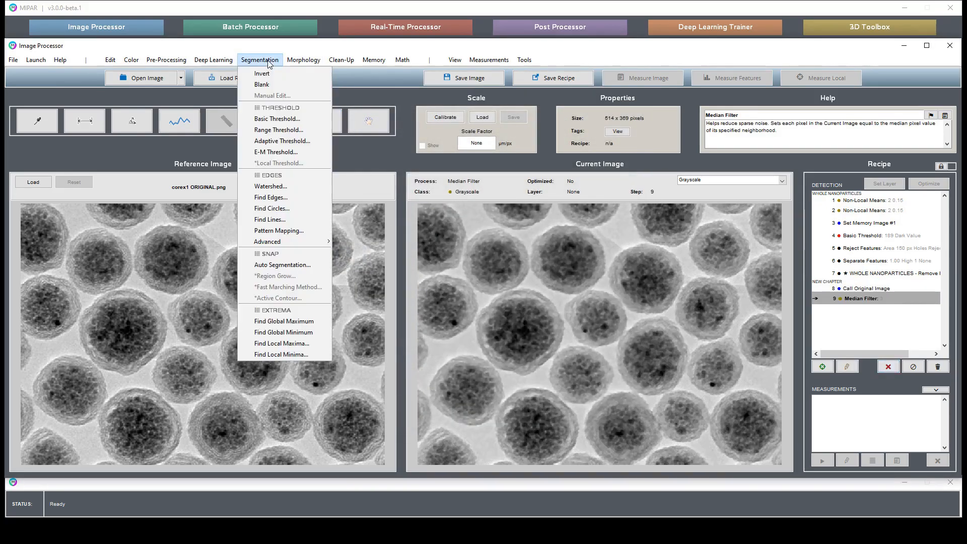
pyautogui.click(273, 121)
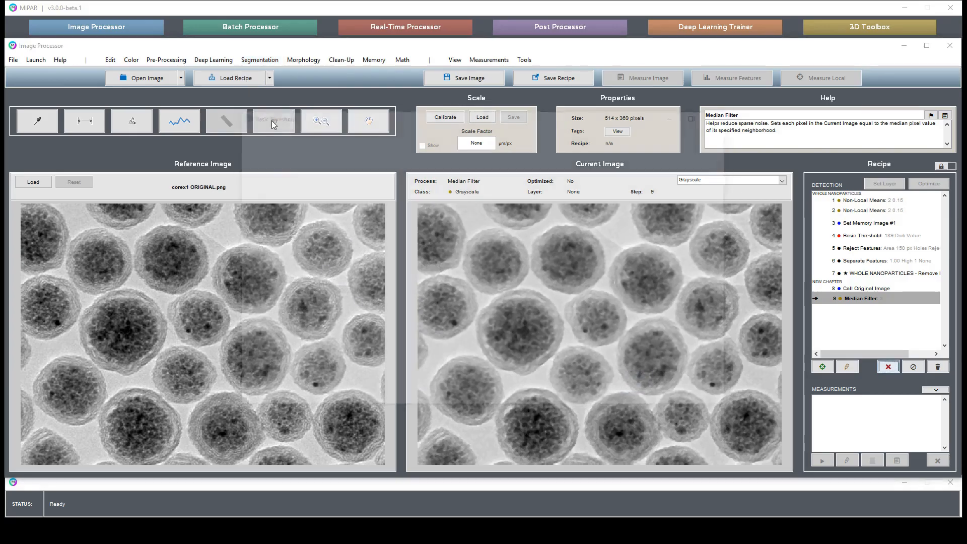
pyautogui.moveTo(249, 358); pyautogui.dragTo(322, 279)
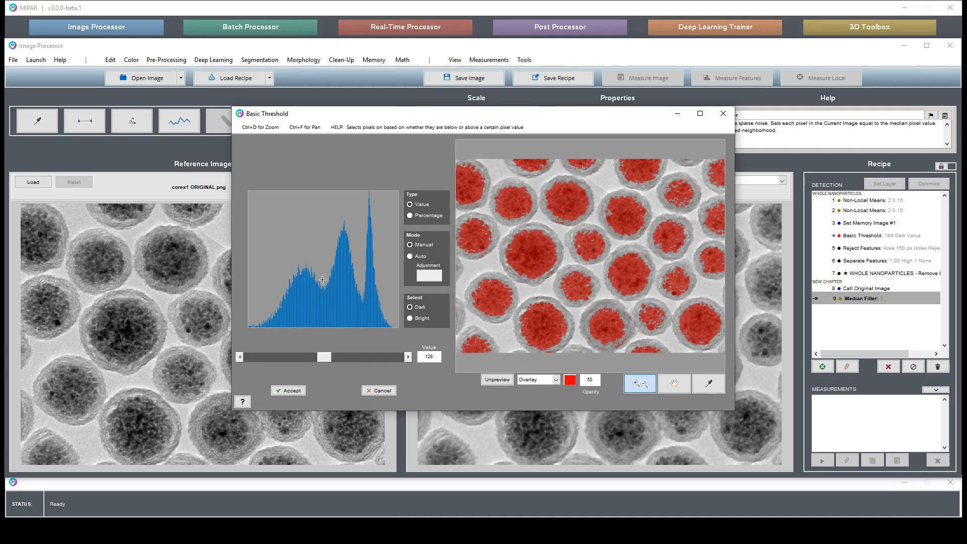
pyautogui.click(408, 357)
pyautogui.click(240, 357)
pyautogui.click(239, 357)
pyautogui.click(239, 357)
pyautogui.moveTo(590, 329); pyautogui.dragTo(641, 350)
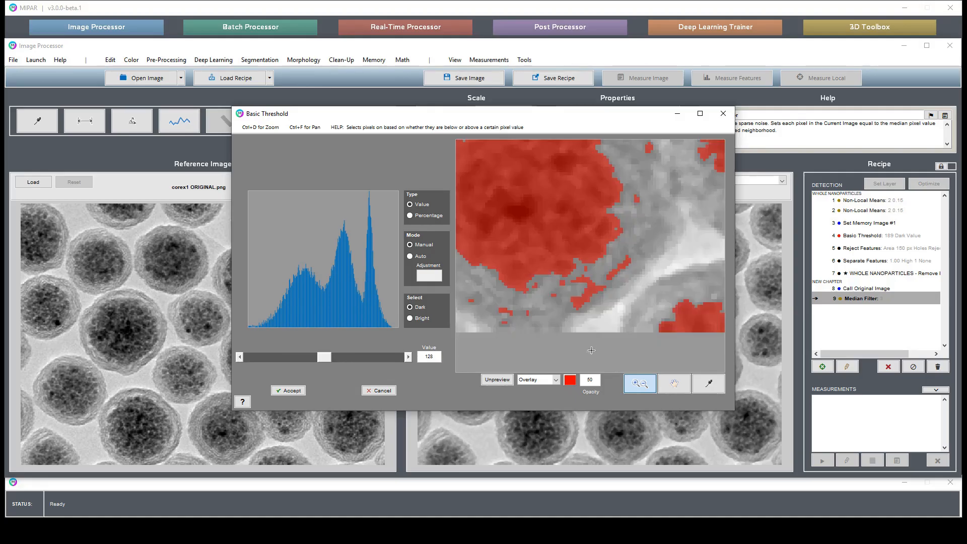
pyautogui.click(240, 357)
pyautogui.doubleClick(598, 230)
pyautogui.moveTo(629, 297); pyautogui.dragTo(683, 334)
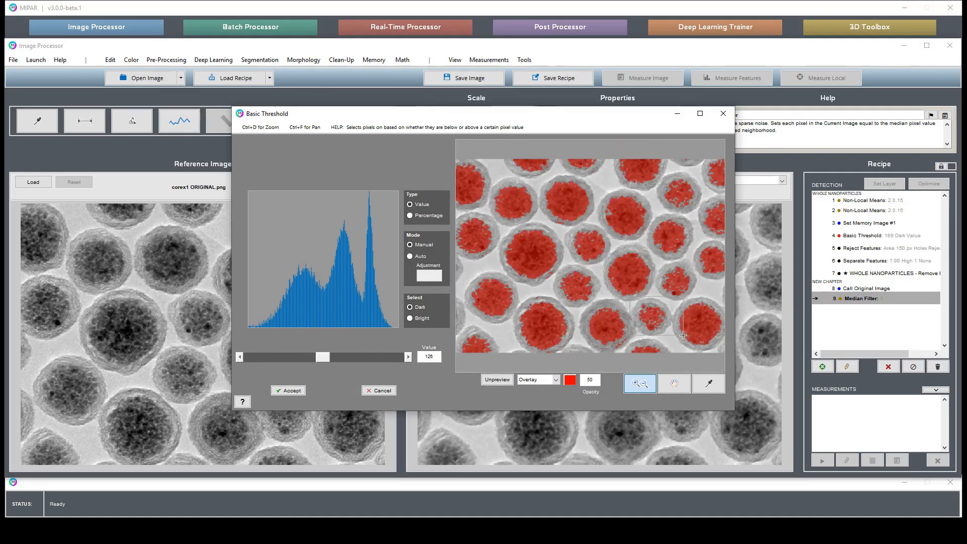
pyautogui.doubleClick(578, 235)
pyautogui.click(291, 391)
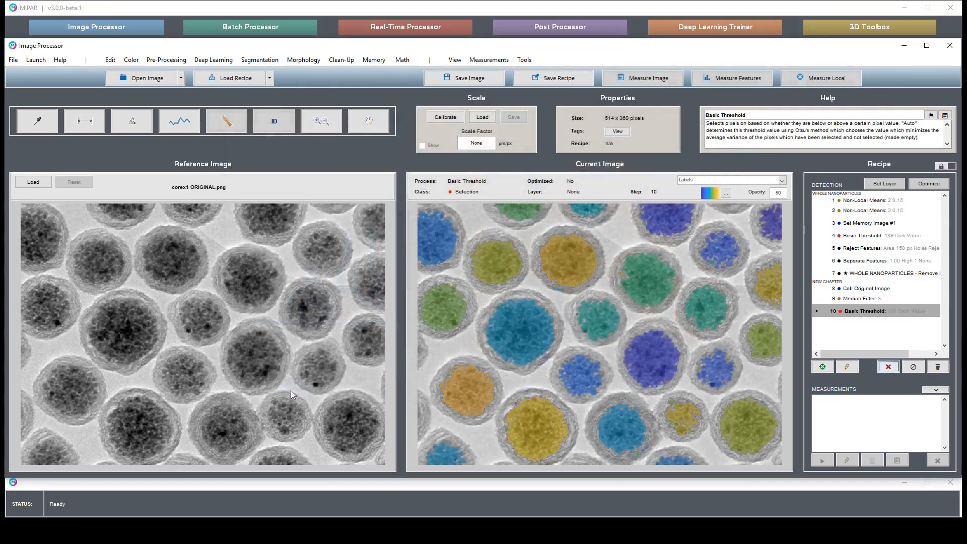
# Display the thresholded cores as an Overlay and compare a large particle's core boundary with the reference image.
pyautogui.click(692, 182)
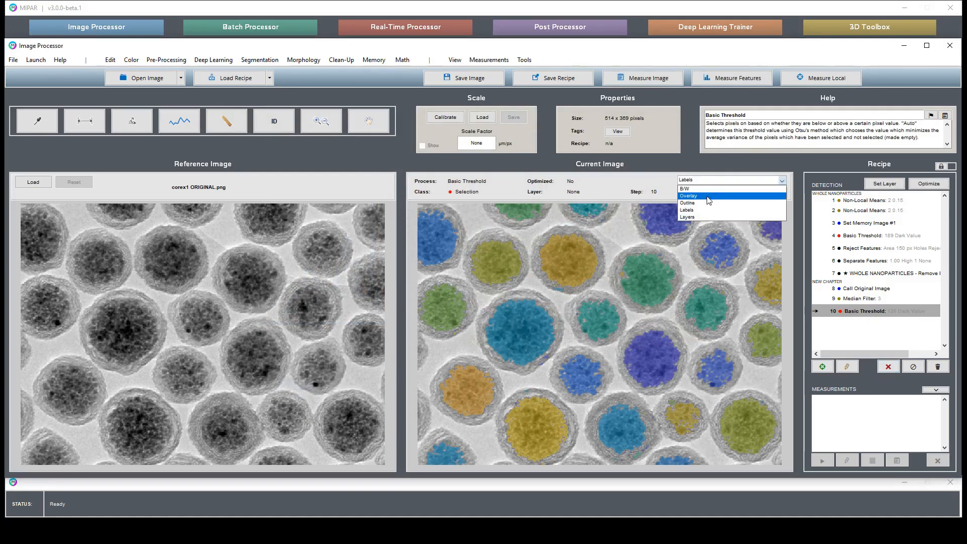
pyautogui.click(708, 196)
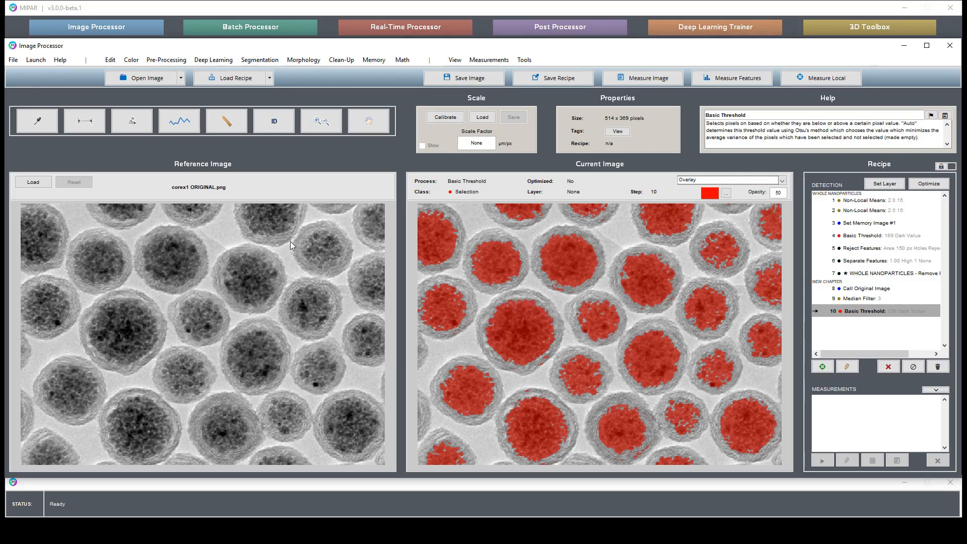
pyautogui.click(324, 125)
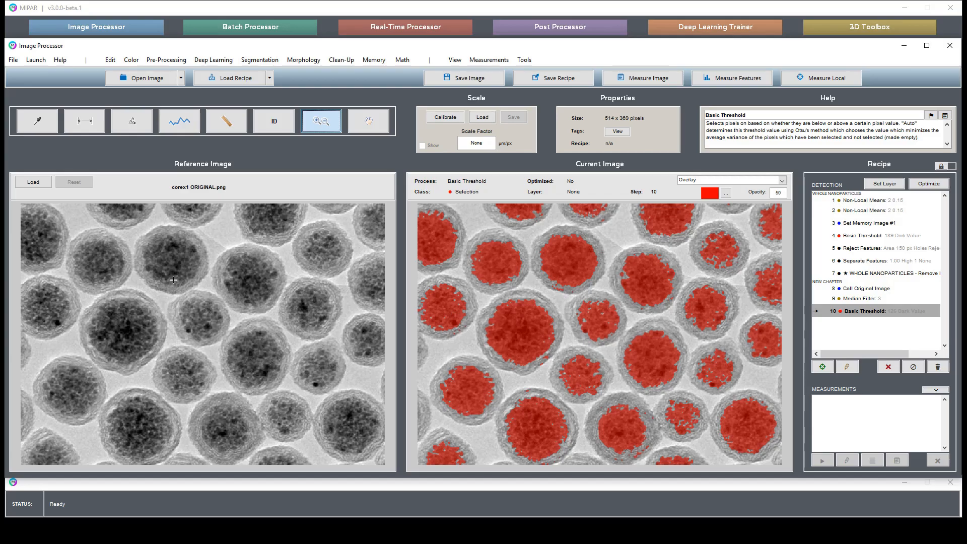
pyautogui.moveTo(109, 278); pyautogui.dragTo(169, 332)
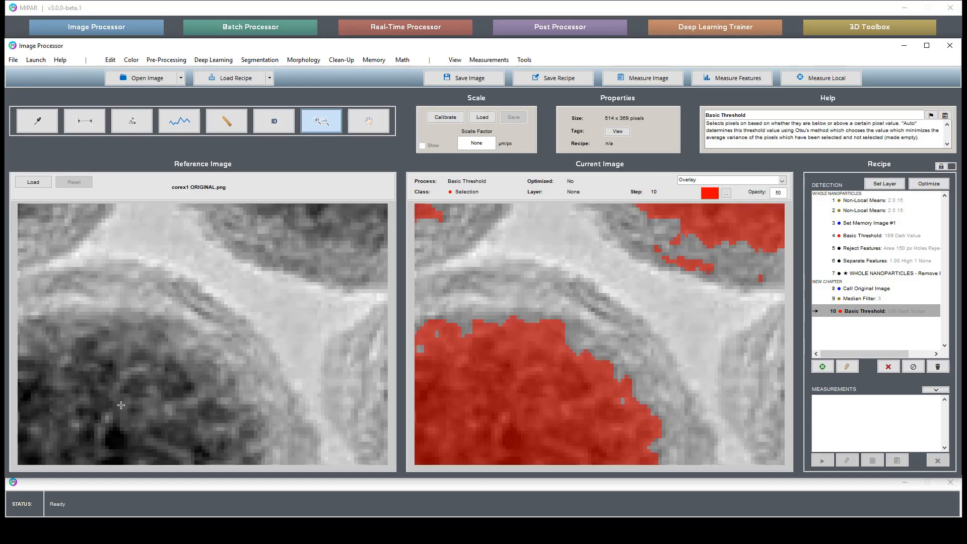
# Replace each thresholded core feature with its convex hull, after checking a small particle's ragged core edges.
pyautogui.doubleClick(202, 350)
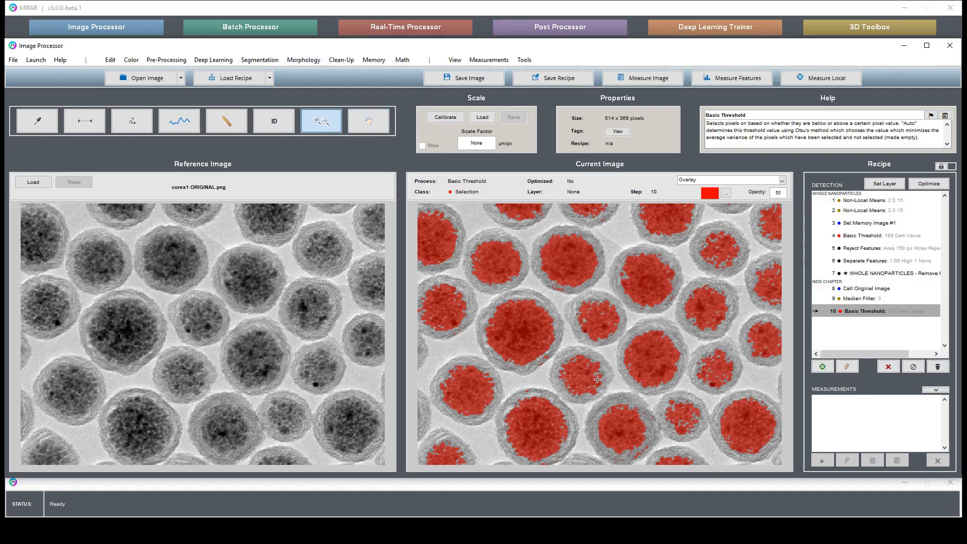
pyautogui.click(582, 363)
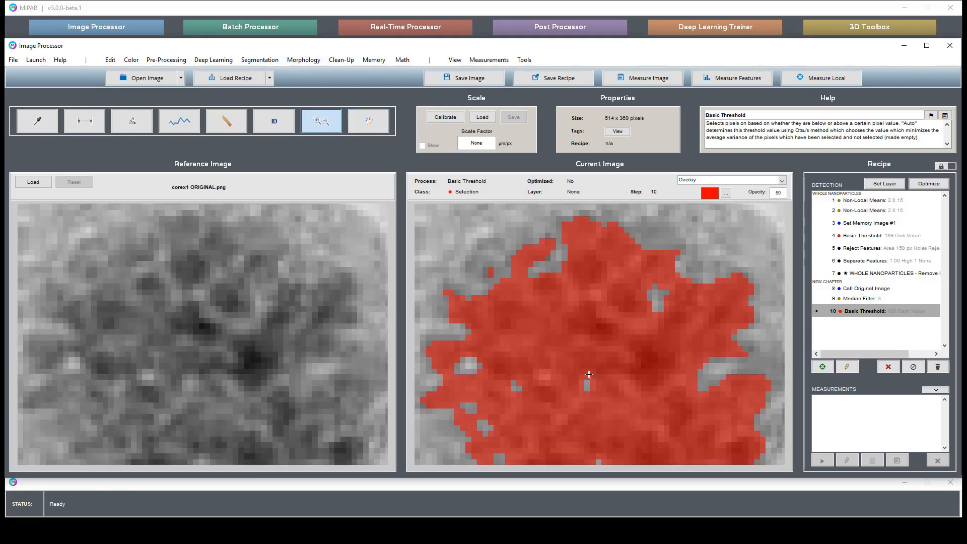
pyautogui.click(578, 361)
pyautogui.doubleClick(579, 360)
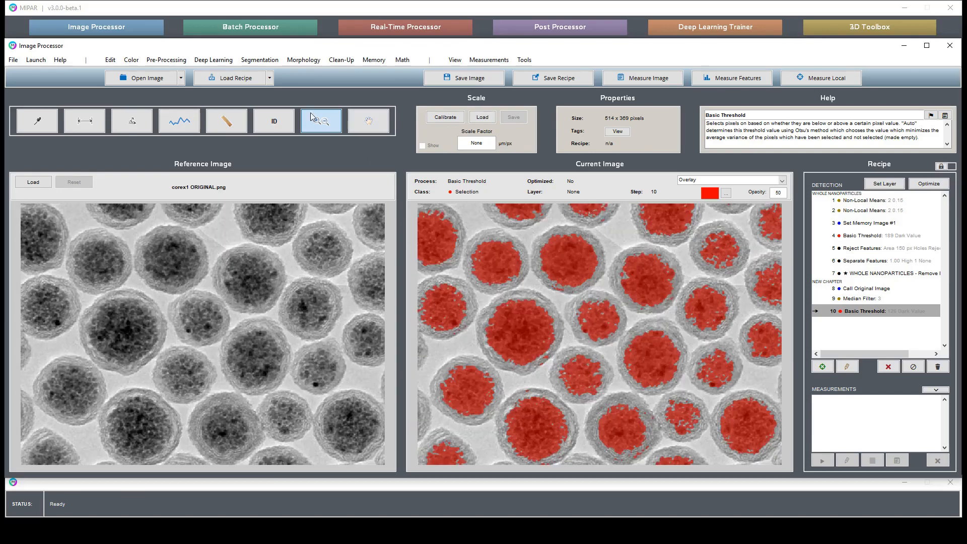
pyautogui.click(301, 60)
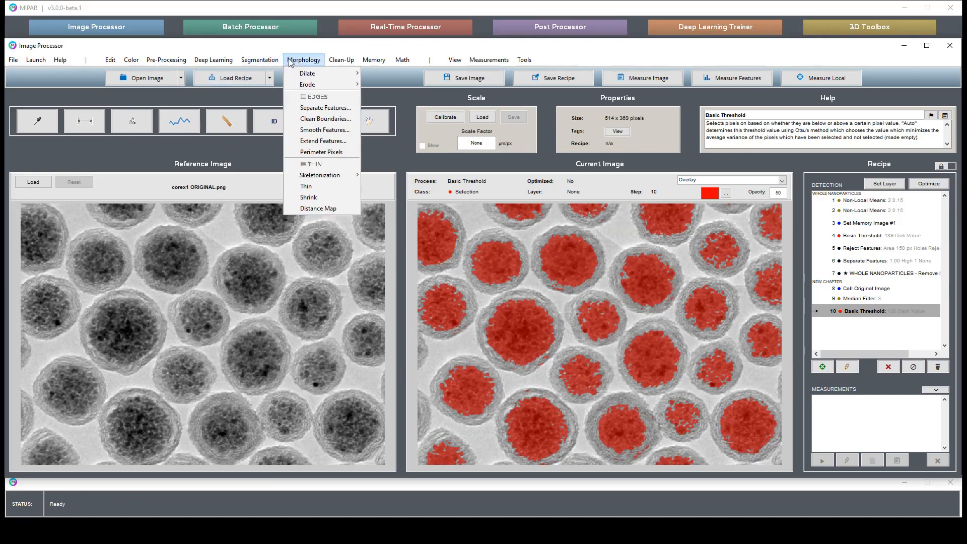
pyautogui.moveTo(372, 141)
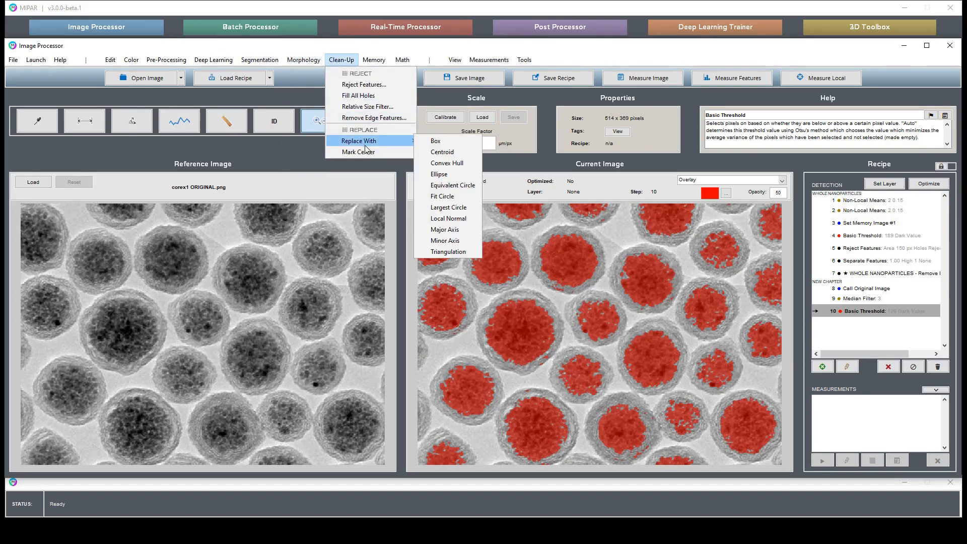
pyautogui.click(446, 165)
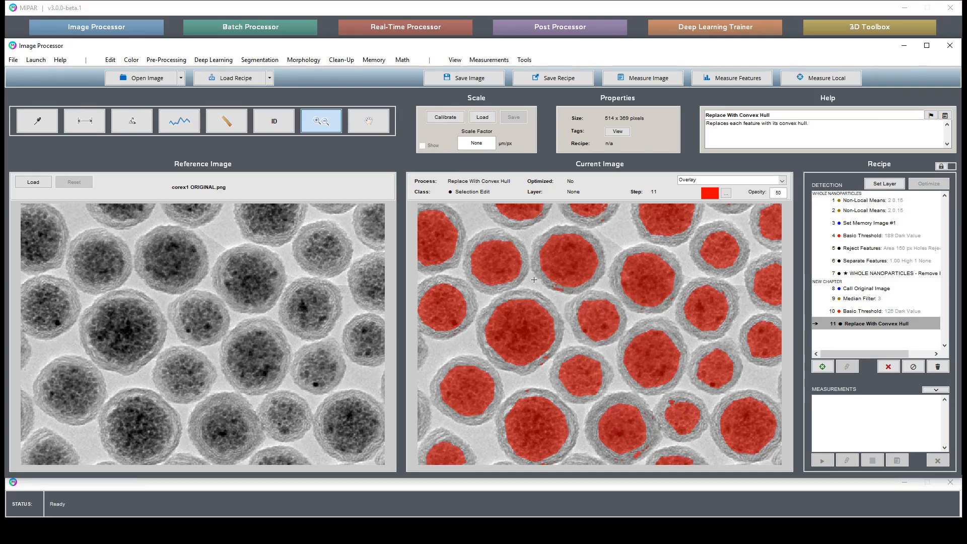
# Inspect the stray specks in the particle shells and measure the areas of several cores and specks within Reject Features.
pyautogui.click(541, 307)
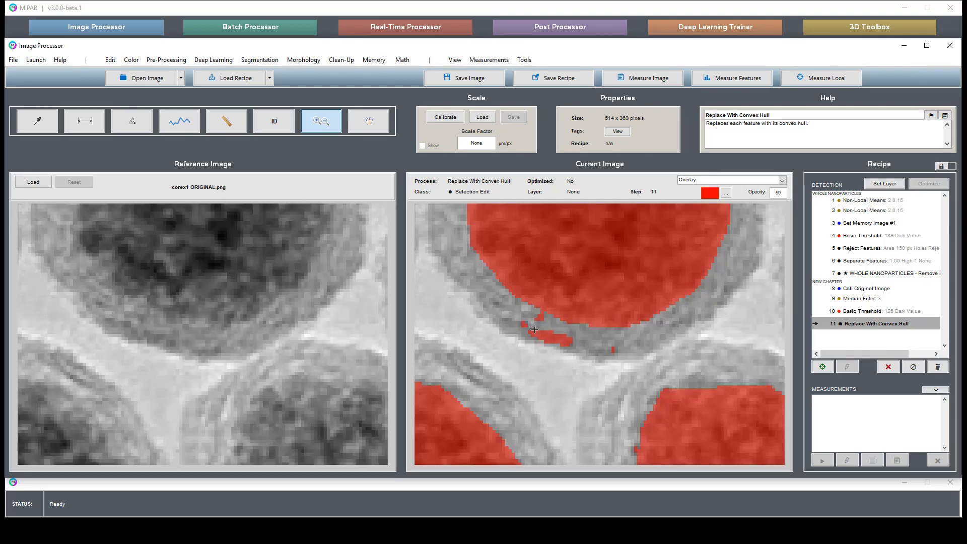
pyautogui.doubleClick(623, 383)
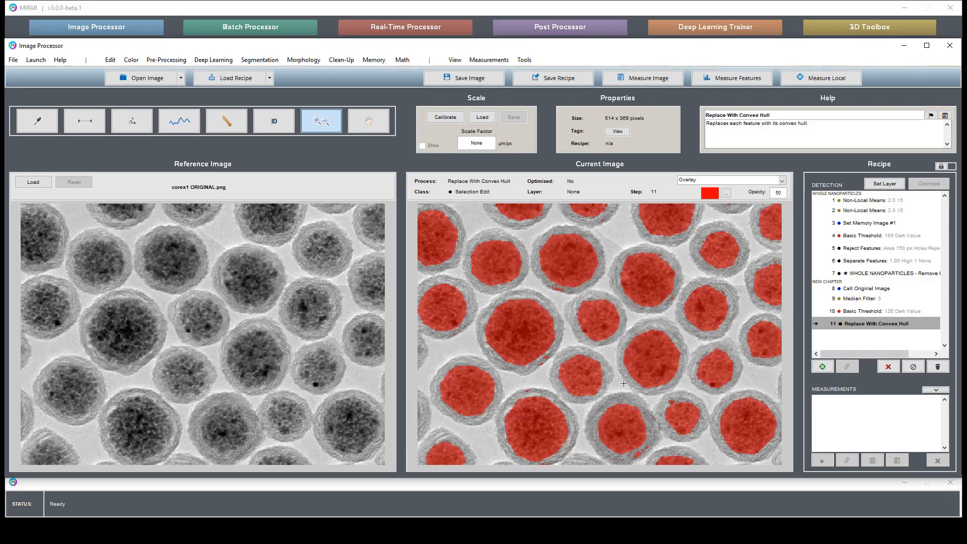
pyautogui.click(625, 442)
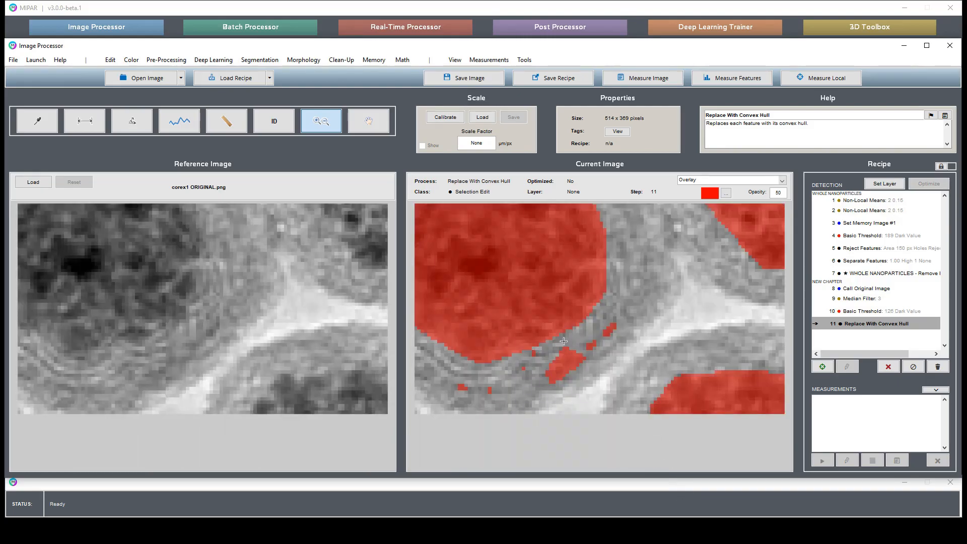
pyautogui.doubleClick(509, 250)
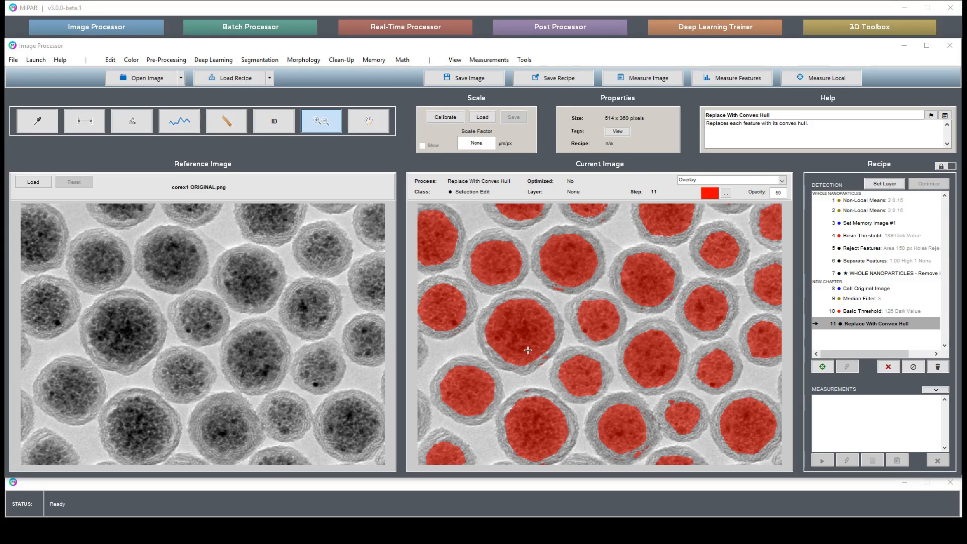
pyautogui.click(340, 60)
pyautogui.click(342, 79)
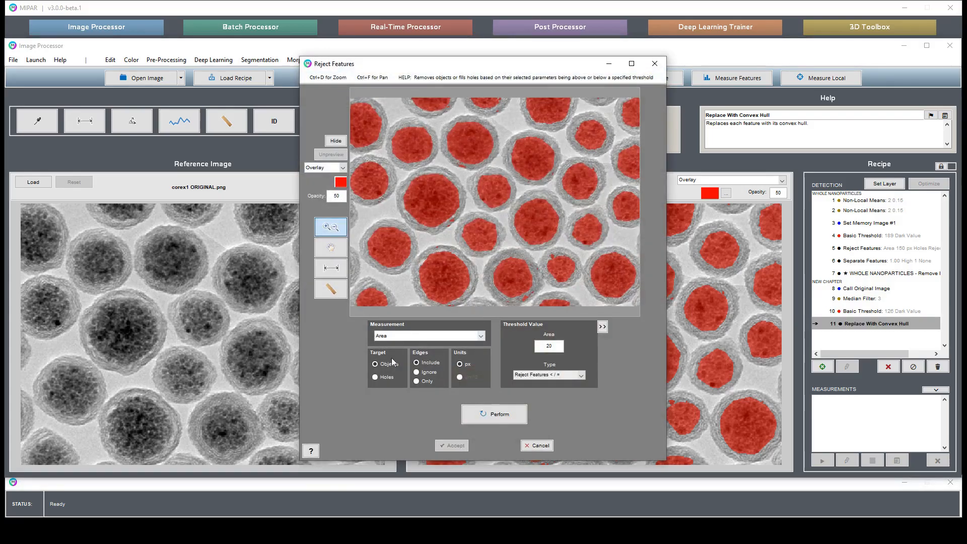
pyautogui.click(323, 294)
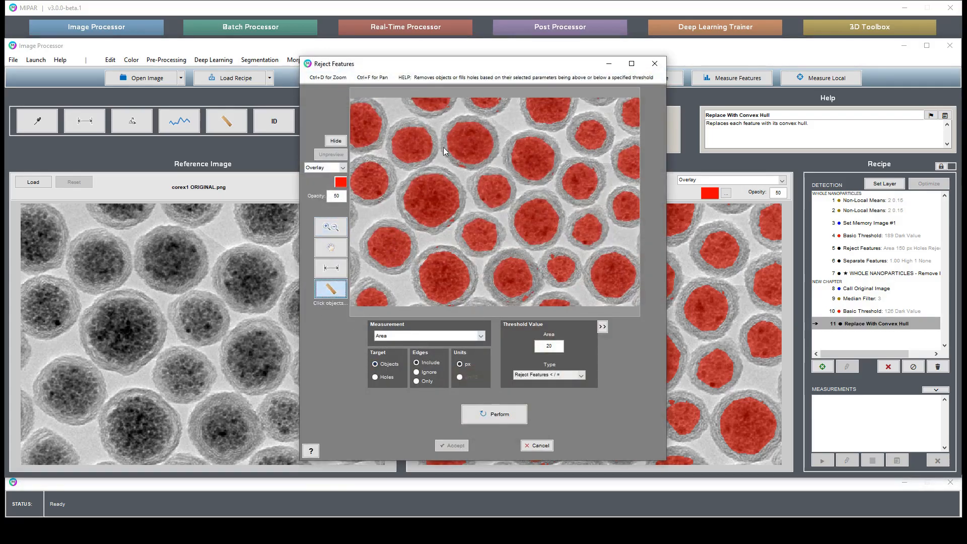
pyautogui.click(461, 134)
pyautogui.click(534, 149)
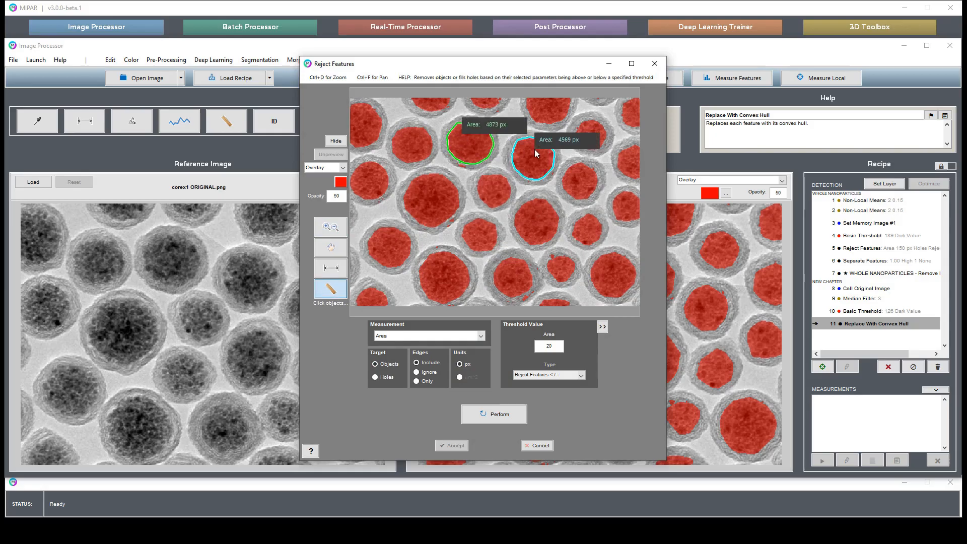
pyautogui.click(582, 228)
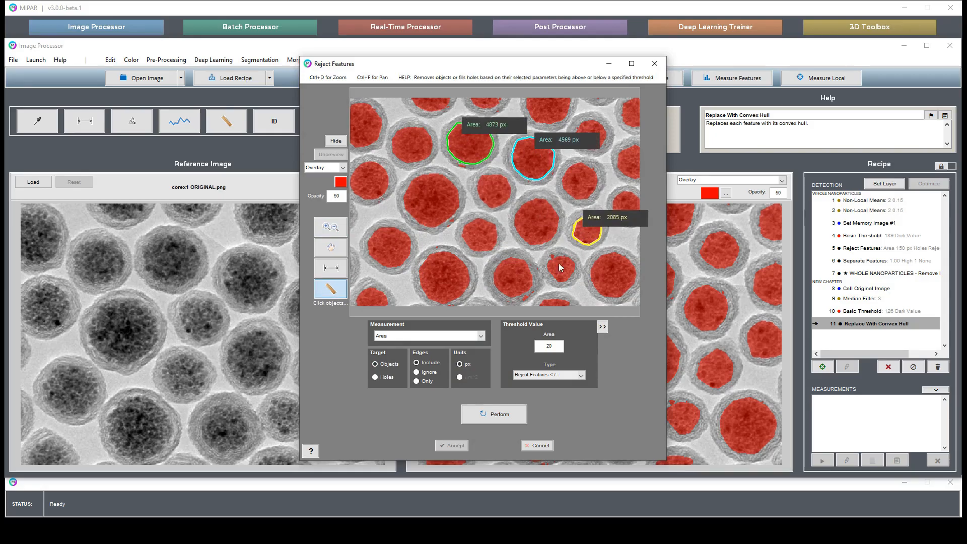
pyautogui.click(523, 299)
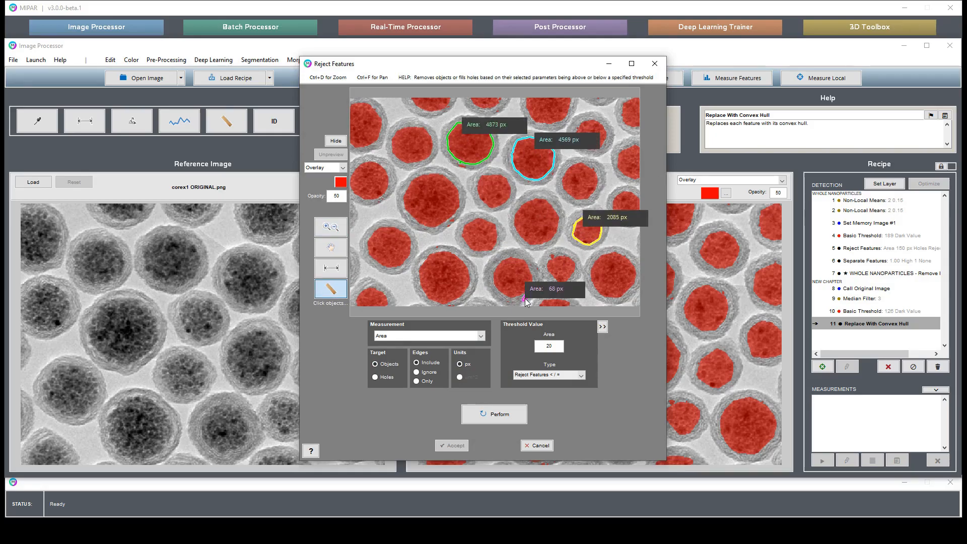
pyautogui.click(450, 220)
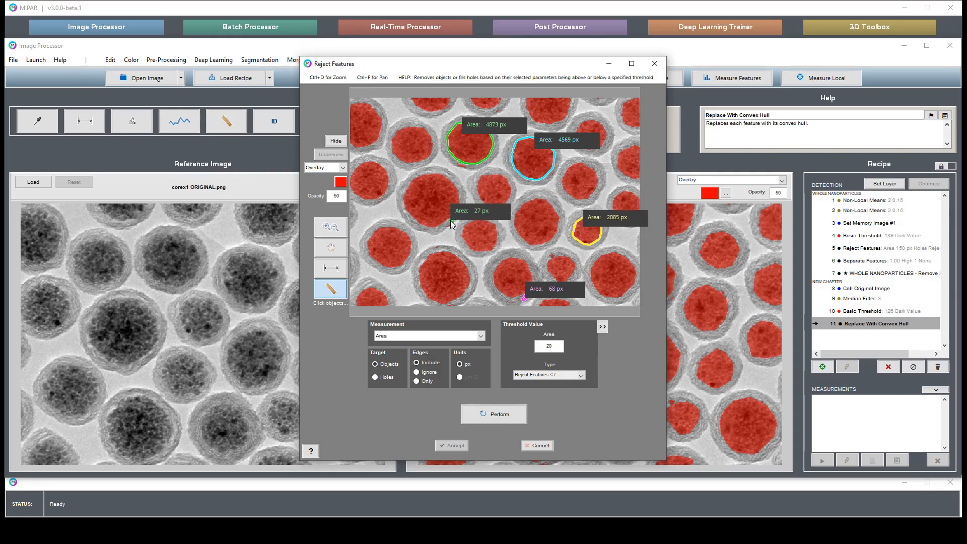
pyautogui.click(379, 202)
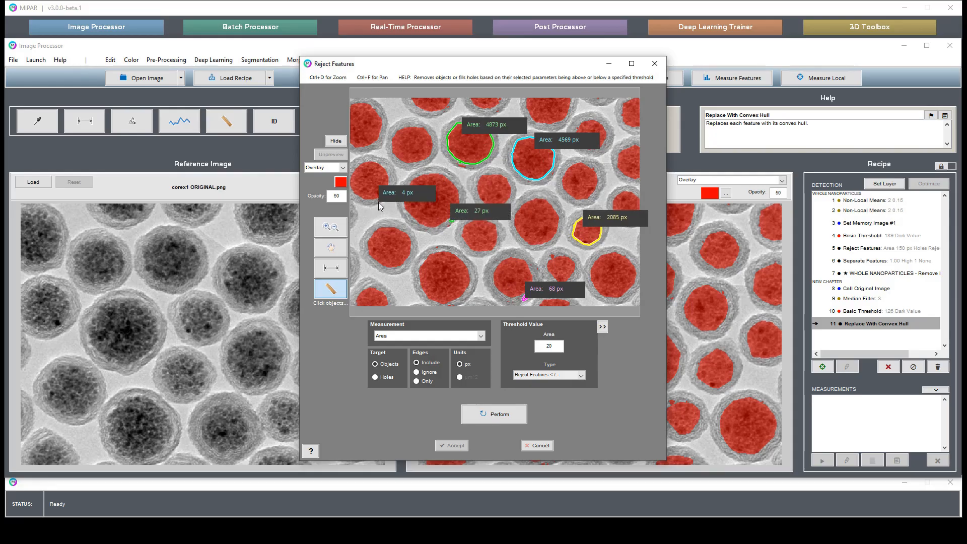
pyautogui.click(556, 304)
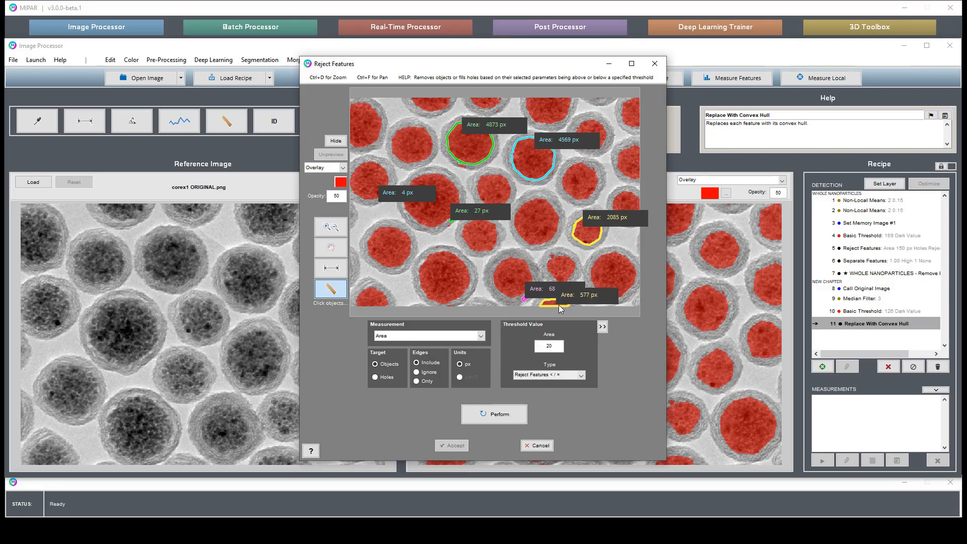
# Reject objects whose area is at or below 500 px from the core selection.
pyautogui.doubleClick(549, 345)
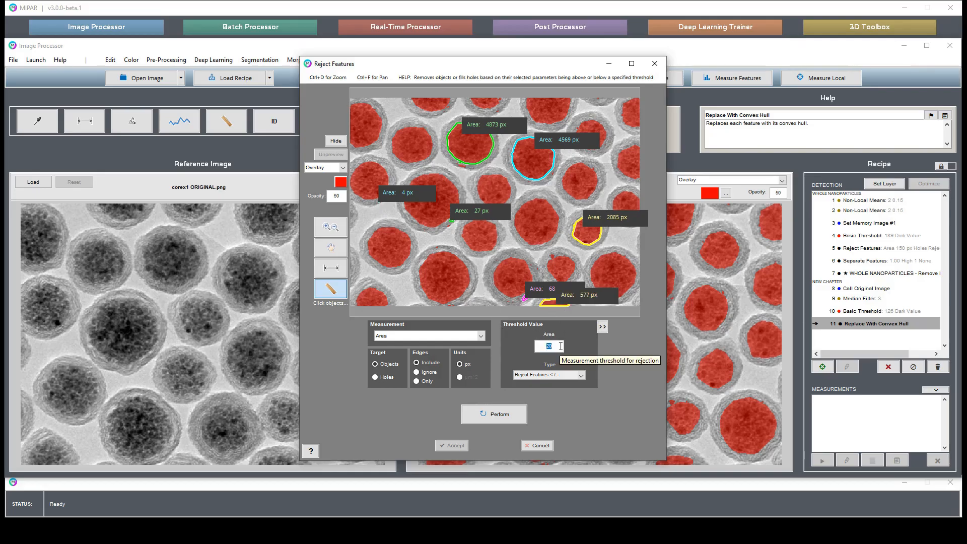
pyautogui.write('500')
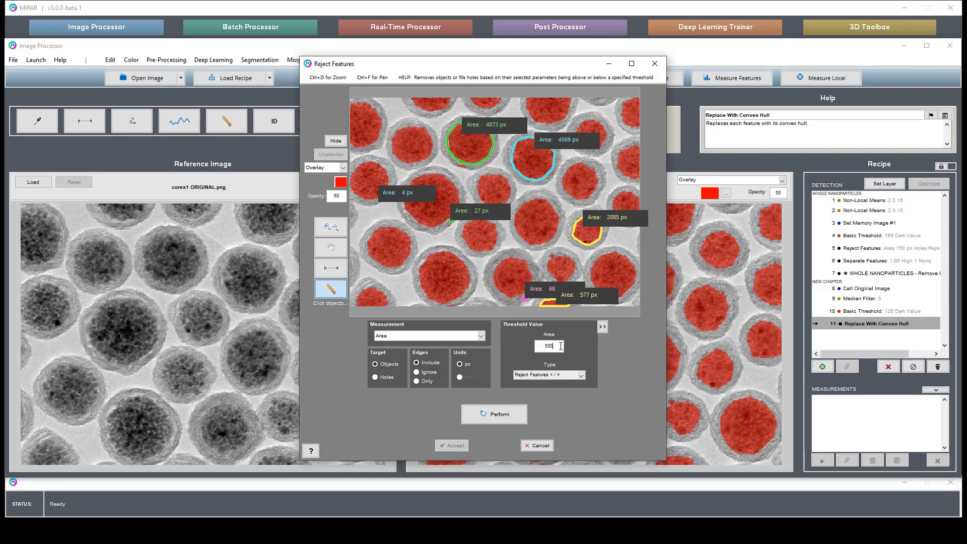
pyautogui.click(497, 414)
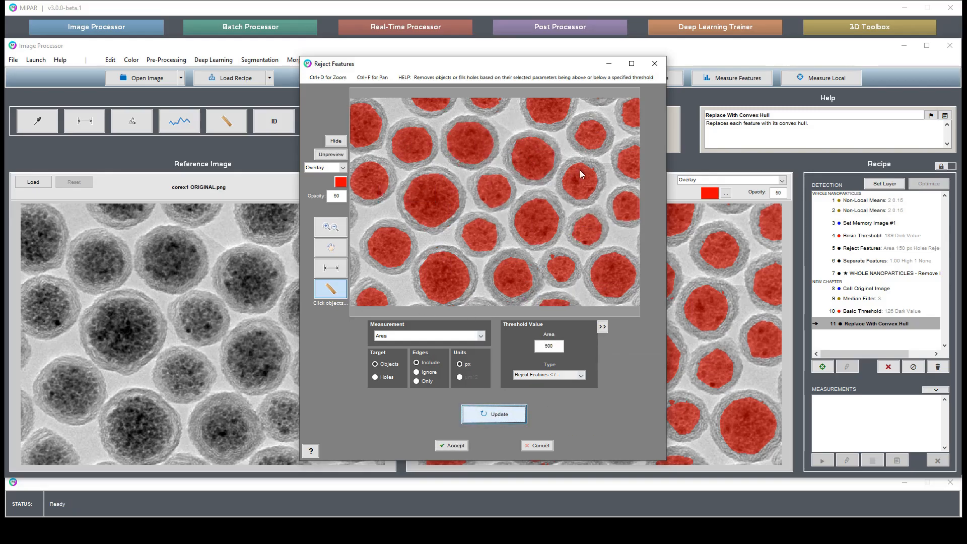
pyautogui.click(453, 445)
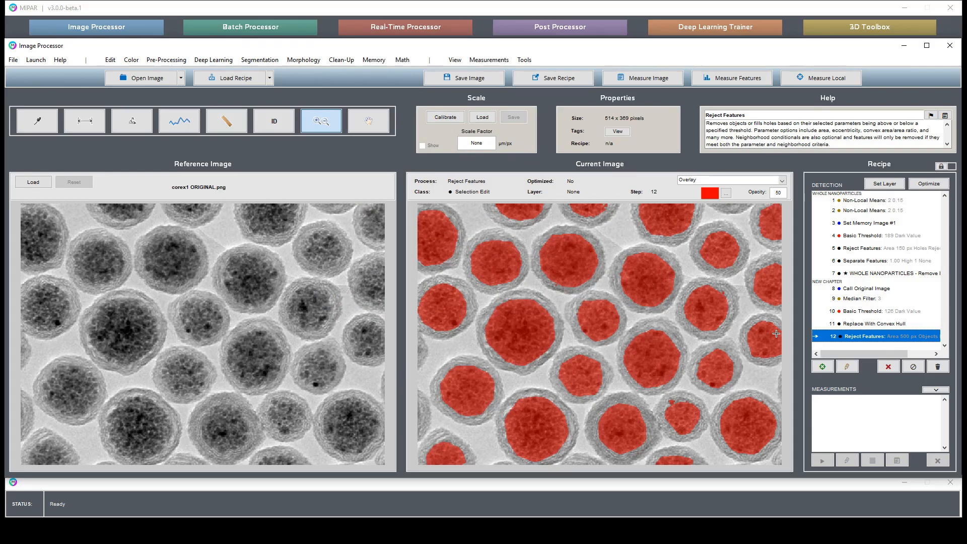
# Compare the Whole Nanoparticles layer with the core selection and set that layer's result as the Companion Image.
pyautogui.click(894, 275)
pyautogui.moveTo(899, 355)
pyautogui.mouseDown()
pyautogui.moveTo(923, 359)
pyautogui.moveTo(899, 359)
pyautogui.mouseUp()
pyautogui.doubleClick(873, 276)
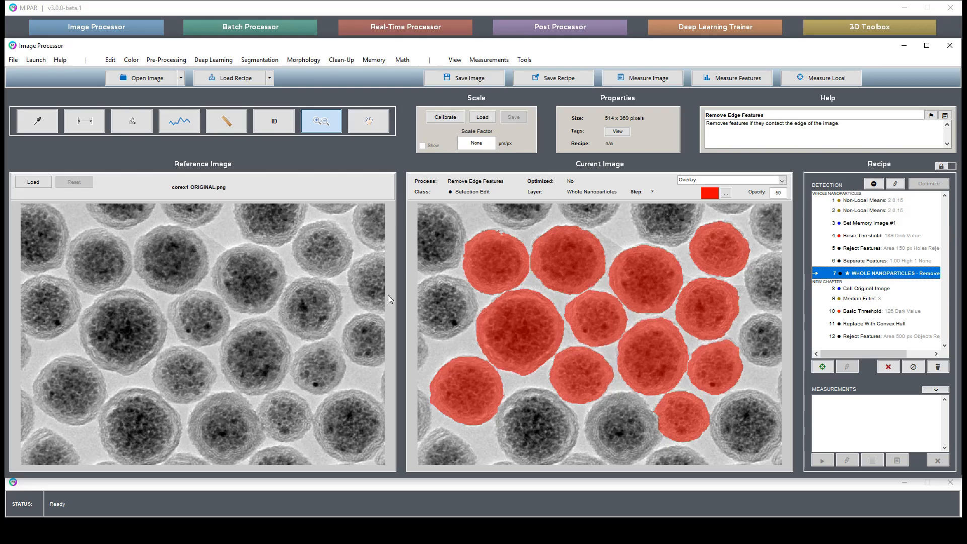
pyautogui.doubleClick(883, 337)
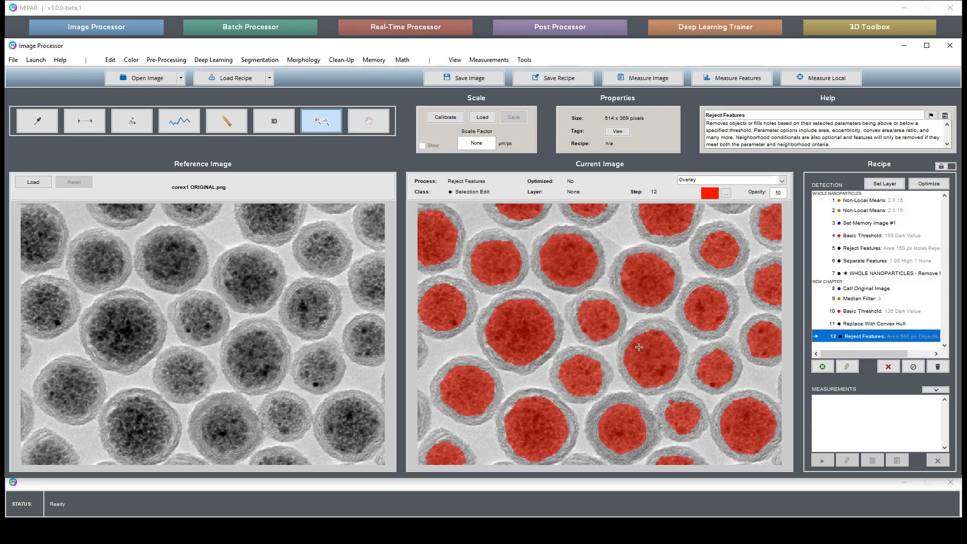
pyautogui.doubleClick(866, 273)
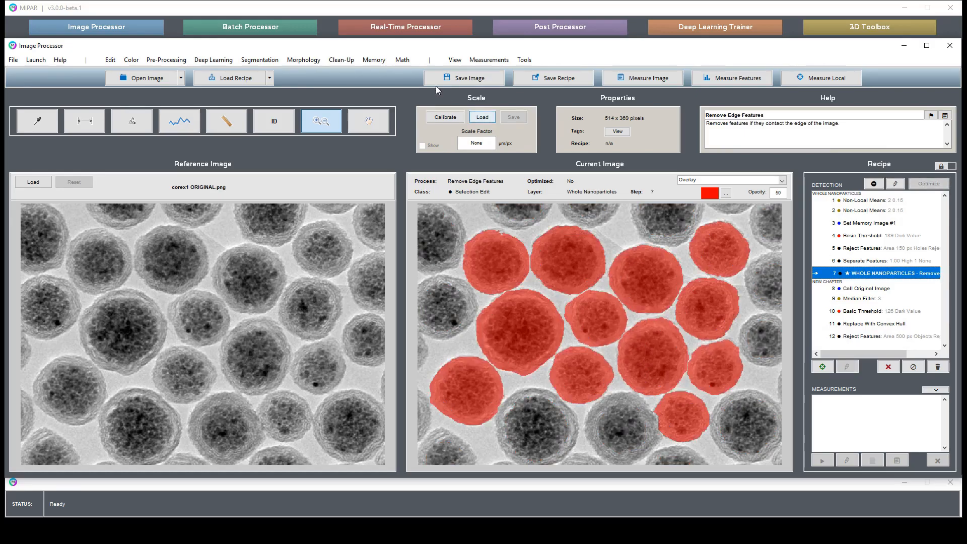
pyautogui.click(377, 60)
pyautogui.click(386, 74)
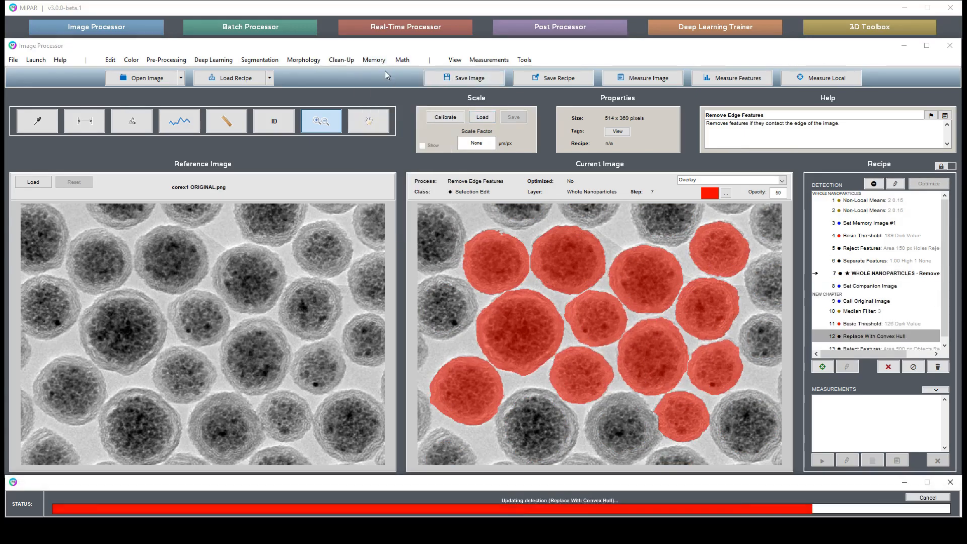
# Apply an Intersection between the size-filtered cores of the last Reject Features step and the companion whole-particle image.
pyautogui.click(888, 344)
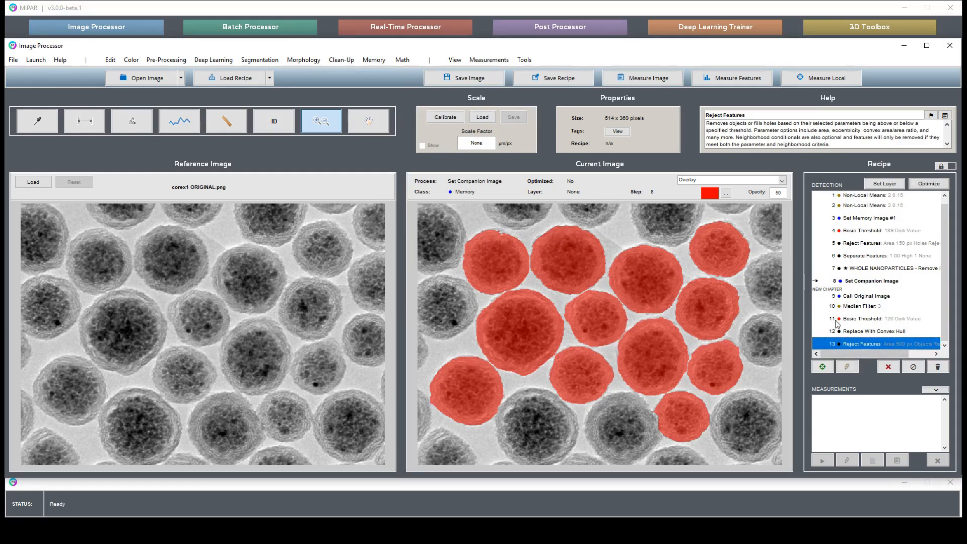
pyautogui.doubleClick(860, 348)
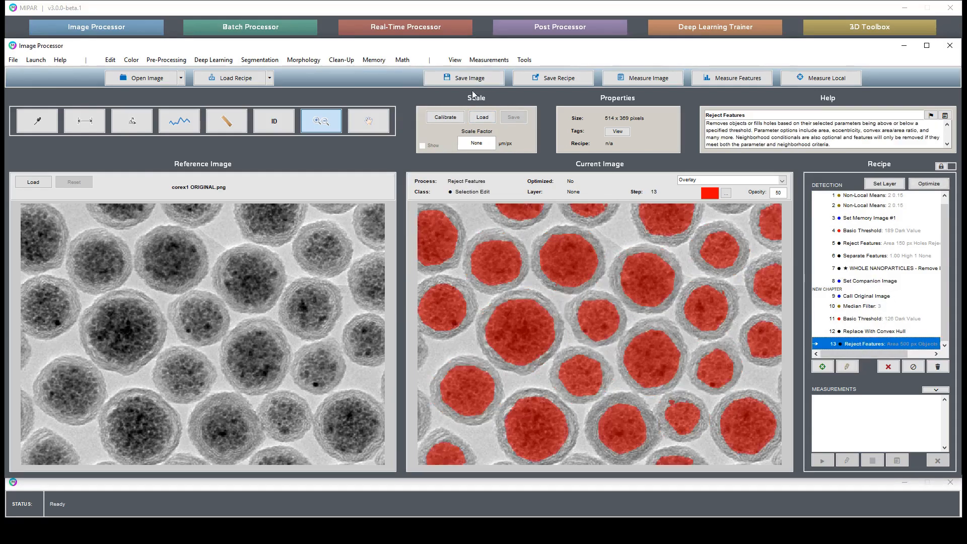
pyautogui.click(401, 60)
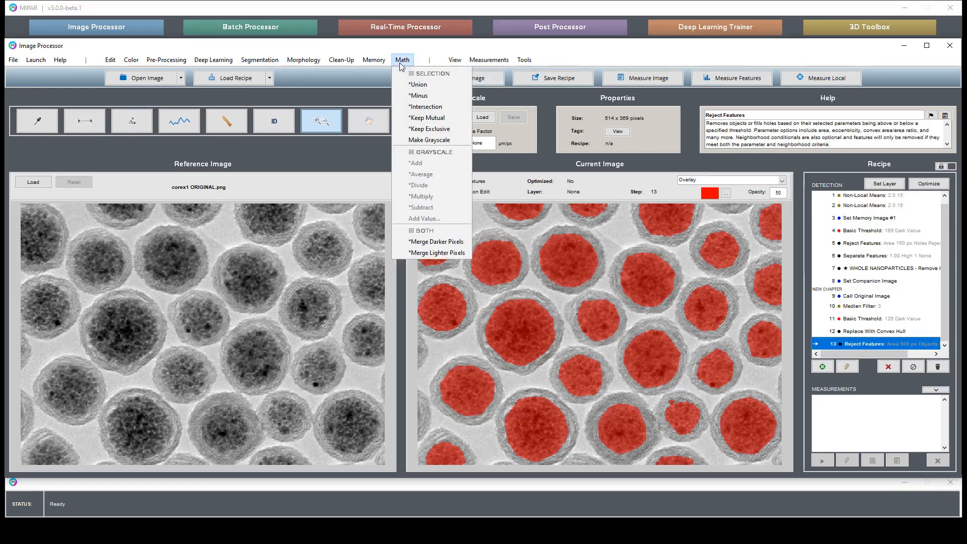
pyautogui.click(422, 106)
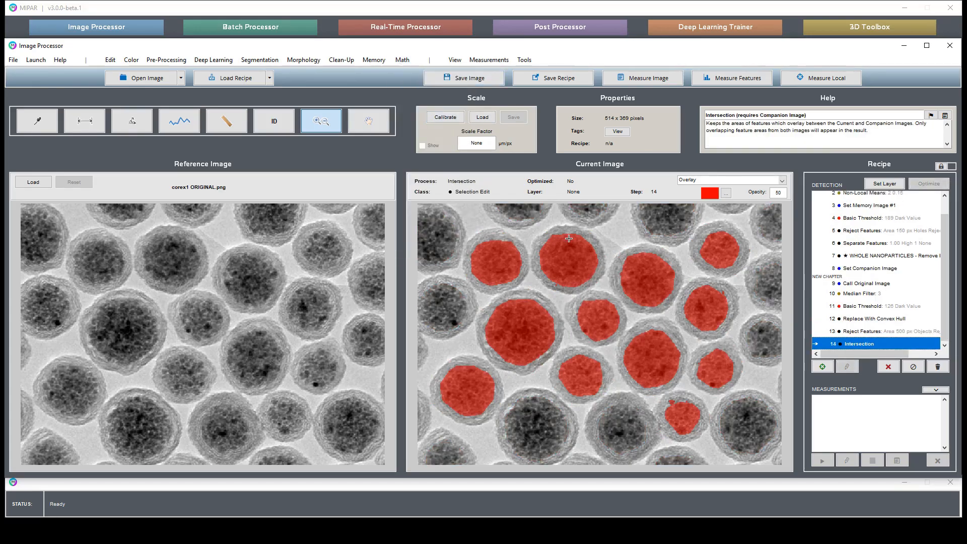
# Compare the intersected cores with the whole nanoparticles and set the Intersection step as a layer named Cores.
pyautogui.doubleClick(901, 256)
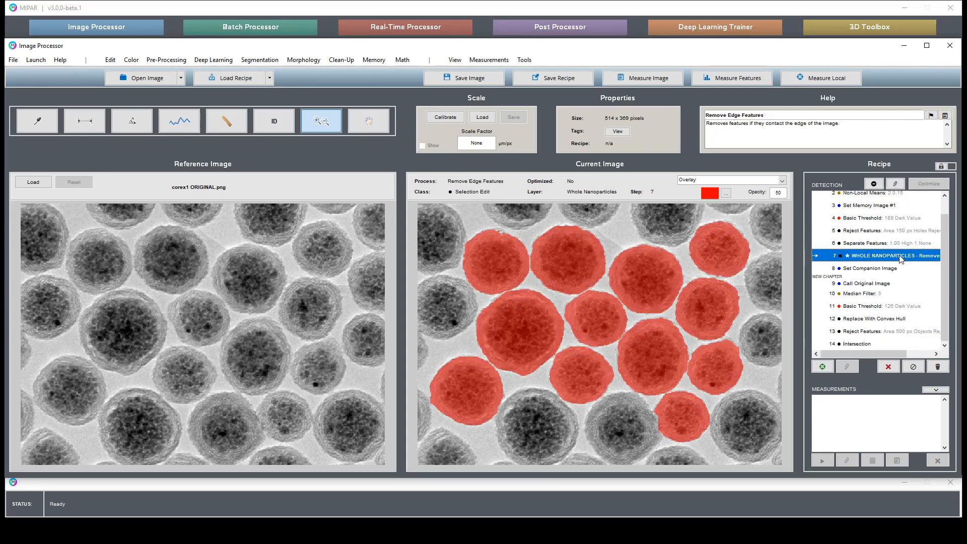
pyautogui.doubleClick(879, 344)
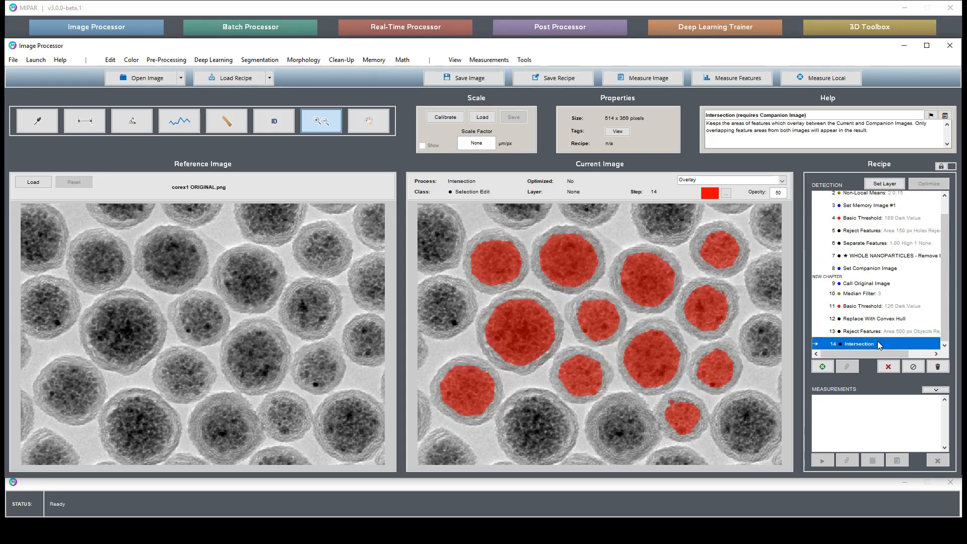
pyautogui.click(886, 185)
pyautogui.write('Cores')
pyautogui.press('Return')
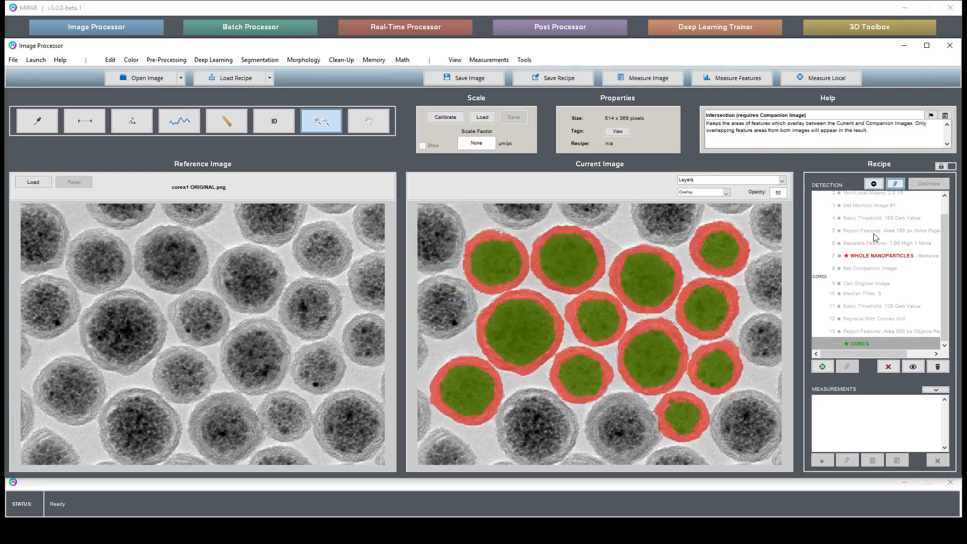
# Change the Whole Nanoparticles layer color to magenta.
pyautogui.click(878, 256)
pyautogui.click(894, 184)
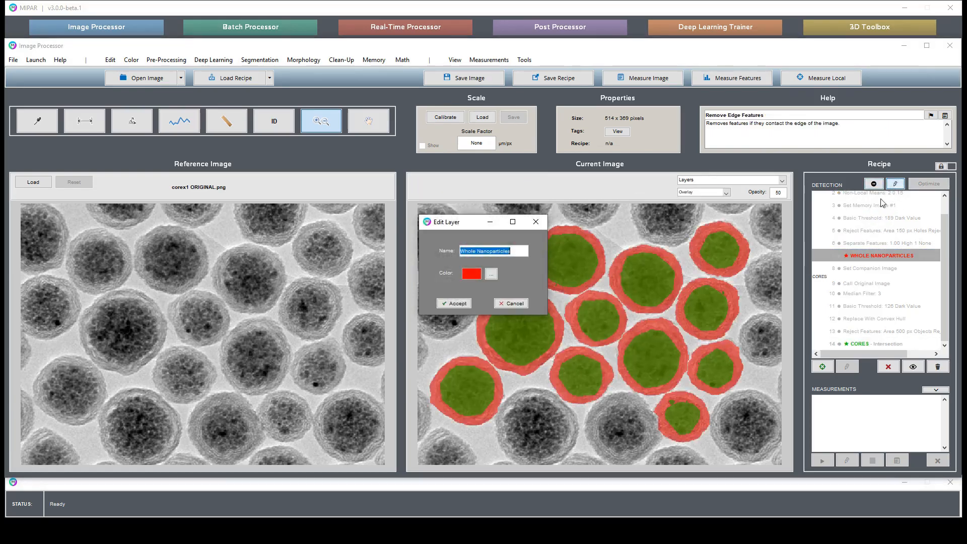
pyautogui.click(491, 273)
pyautogui.click(415, 243)
pyautogui.click(421, 351)
pyautogui.click(455, 302)
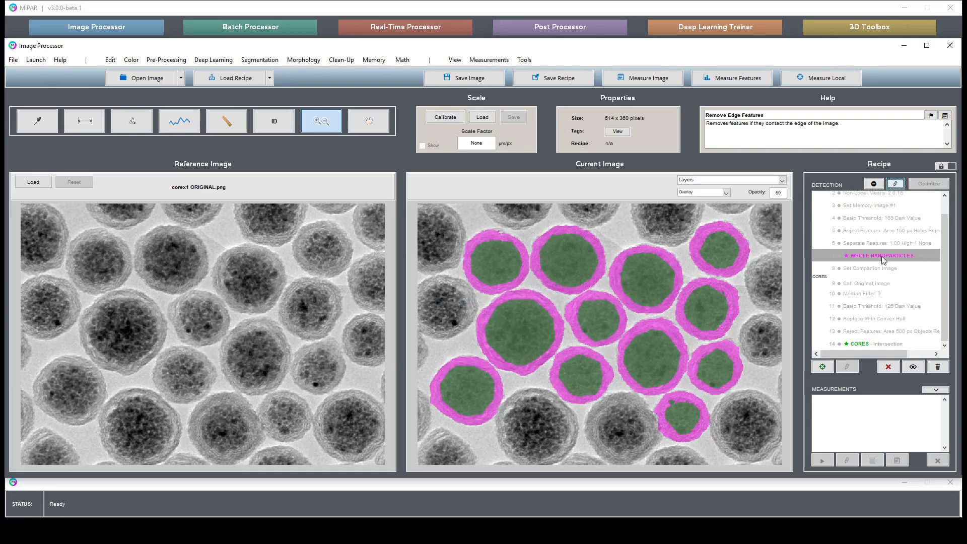
# Check the Intersection and Replace With Convex Hull recipe steps and display the current image as an Overlay instead of Layers.
pyautogui.click(881, 348)
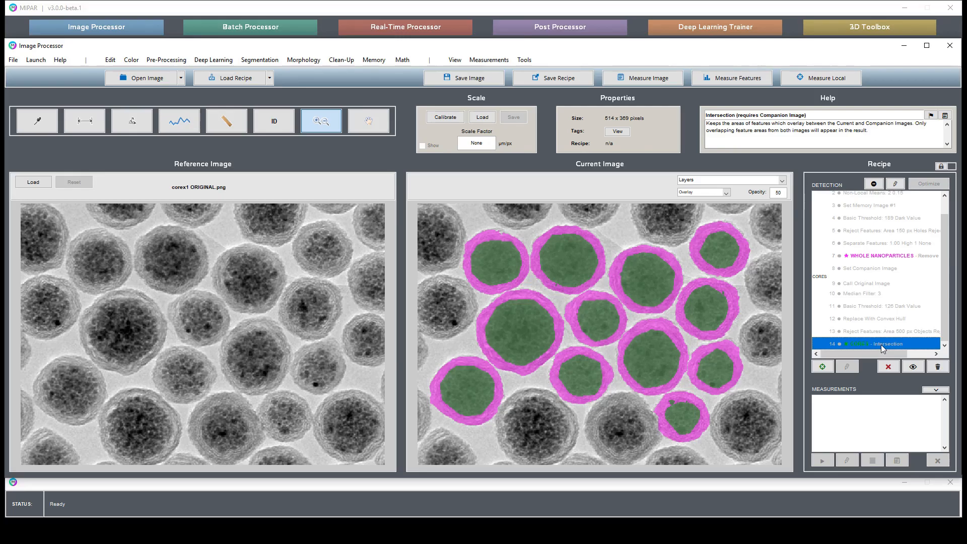
pyautogui.click(880, 320)
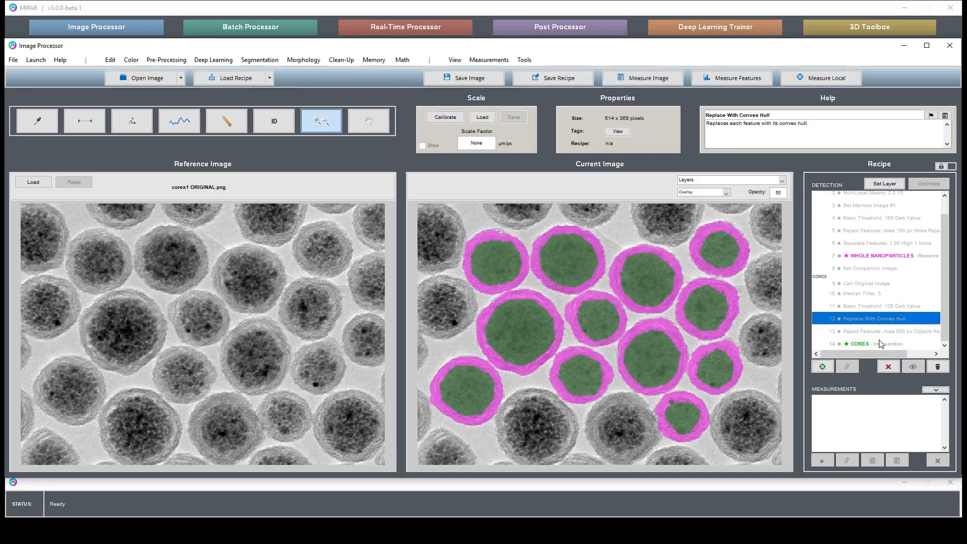
pyautogui.click(706, 182)
pyautogui.click(687, 195)
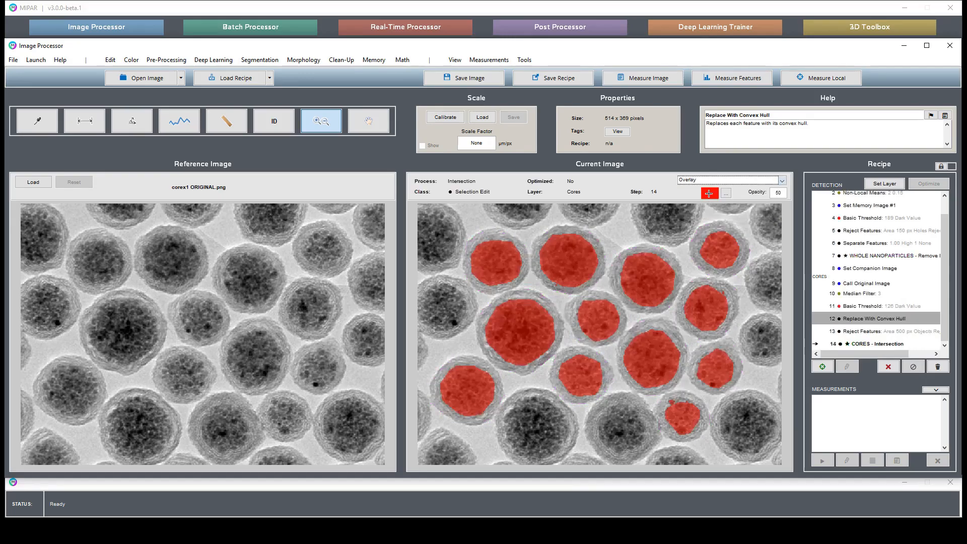
# Recall the cores' Basic Threshold result and delete the Replace With Convex Hull, Reject Features and Cores Intersection steps following it.
pyautogui.click(895, 306)
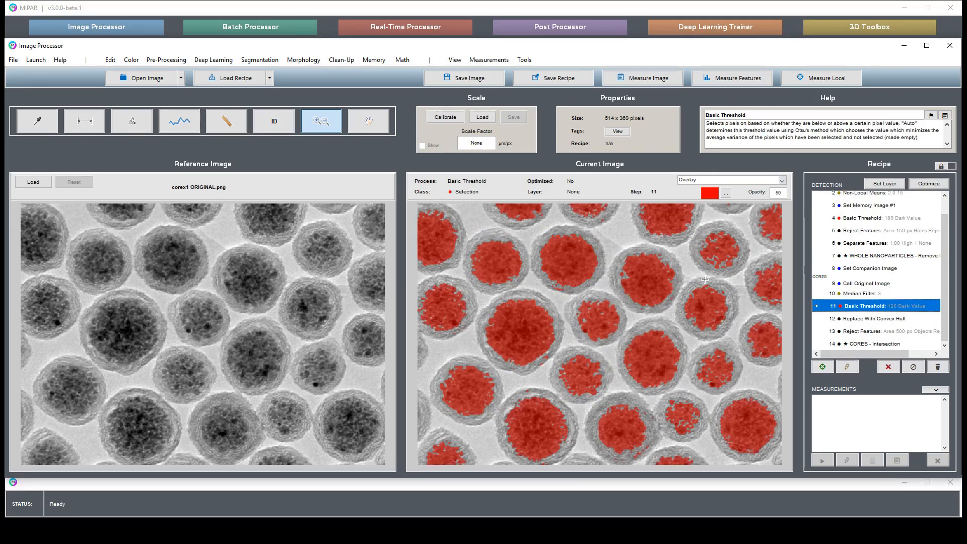
pyautogui.moveTo(680, 275); pyautogui.dragTo(724, 313)
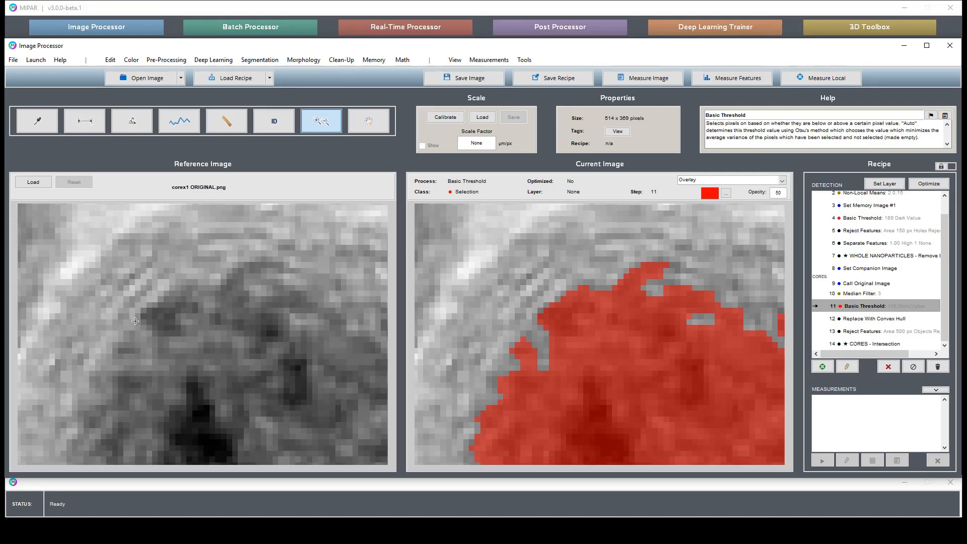
pyautogui.doubleClick(687, 302)
pyautogui.moveTo(905, 324); pyautogui.dragTo(902, 344)
pyautogui.click(888, 367)
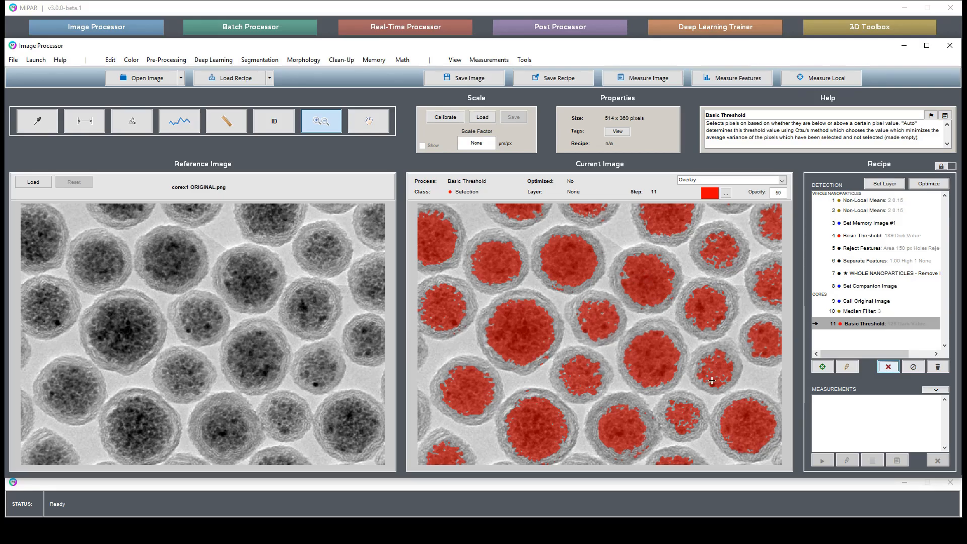
# Examine the thresholded cores up close for thin bridges, gaps, rough edges and stray specks, and review the available dilation options.
pyautogui.click(342, 59)
pyautogui.moveTo(304, 59)
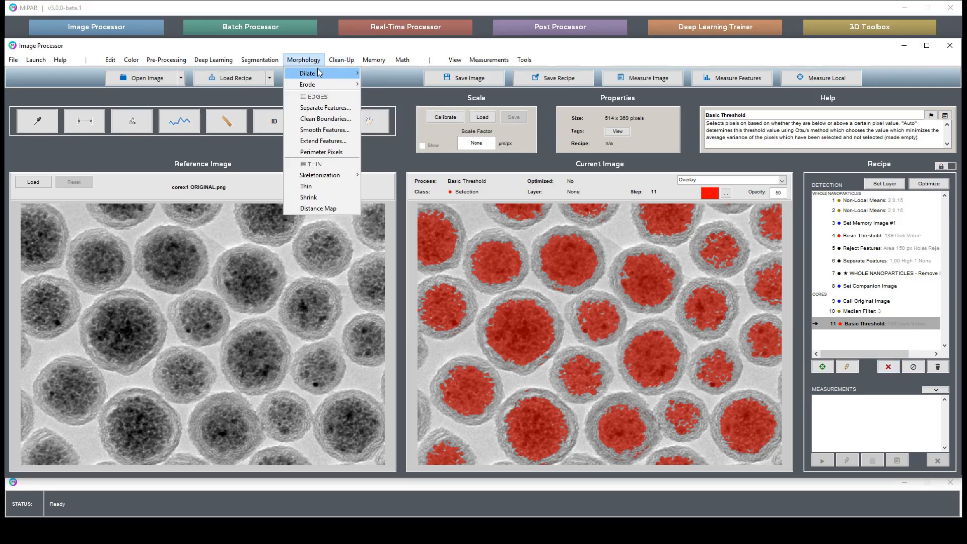
pyautogui.moveTo(327, 85)
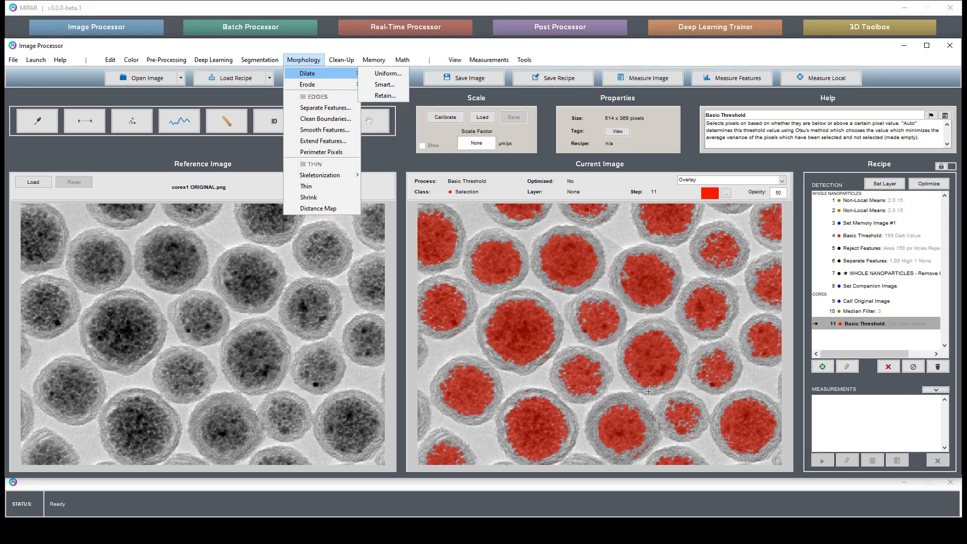
pyautogui.moveTo(654, 383); pyautogui.dragTo(721, 429)
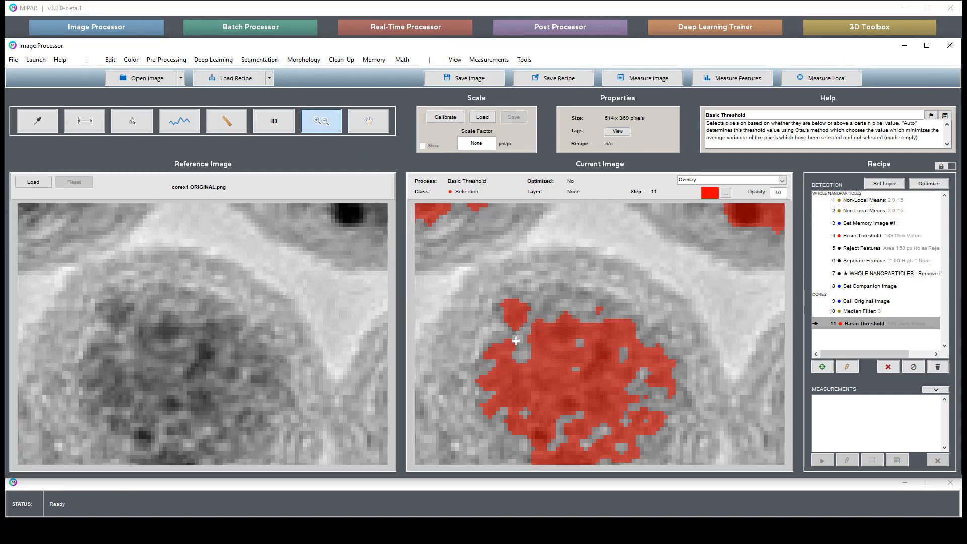
pyautogui.doubleClick(516, 329)
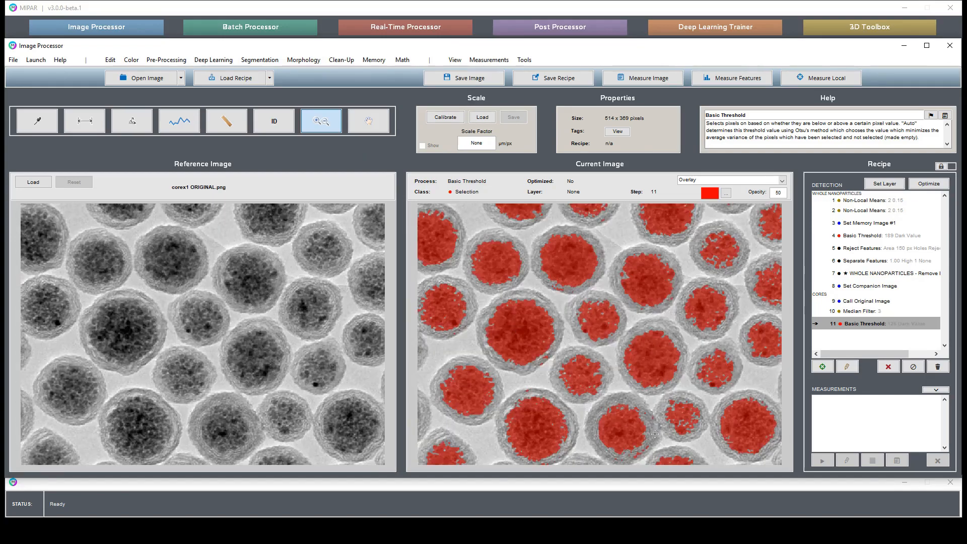
pyautogui.click(637, 436)
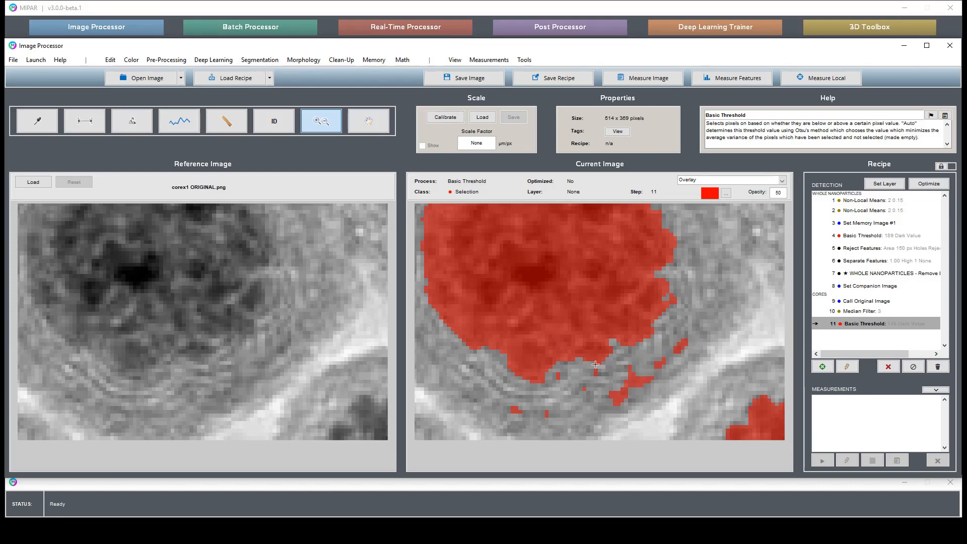
pyautogui.rightClick(646, 363)
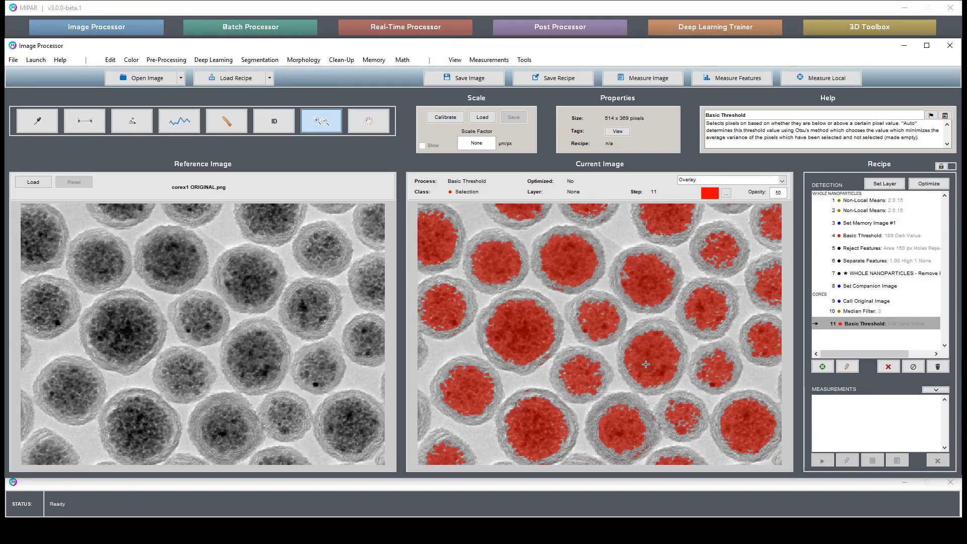
pyautogui.click(681, 413)
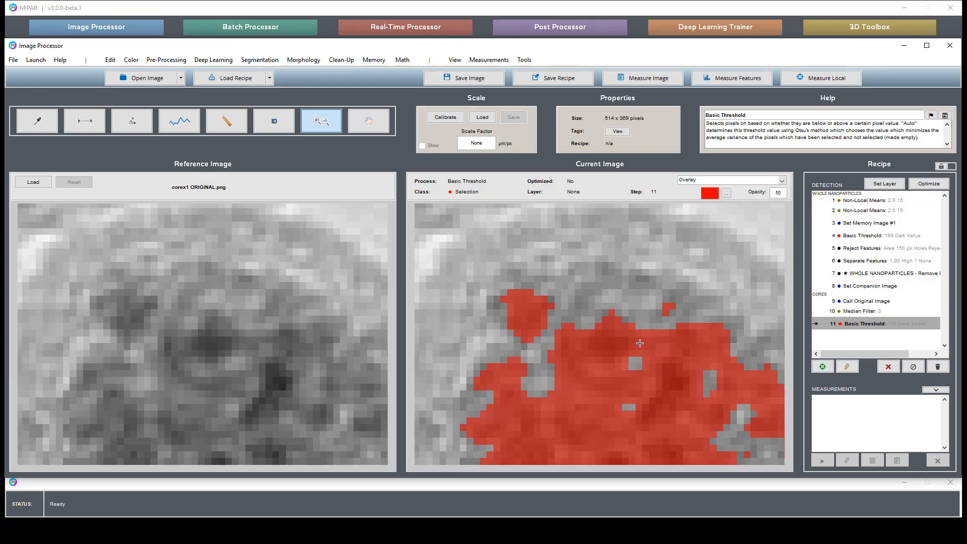
pyautogui.rightClick(578, 355)
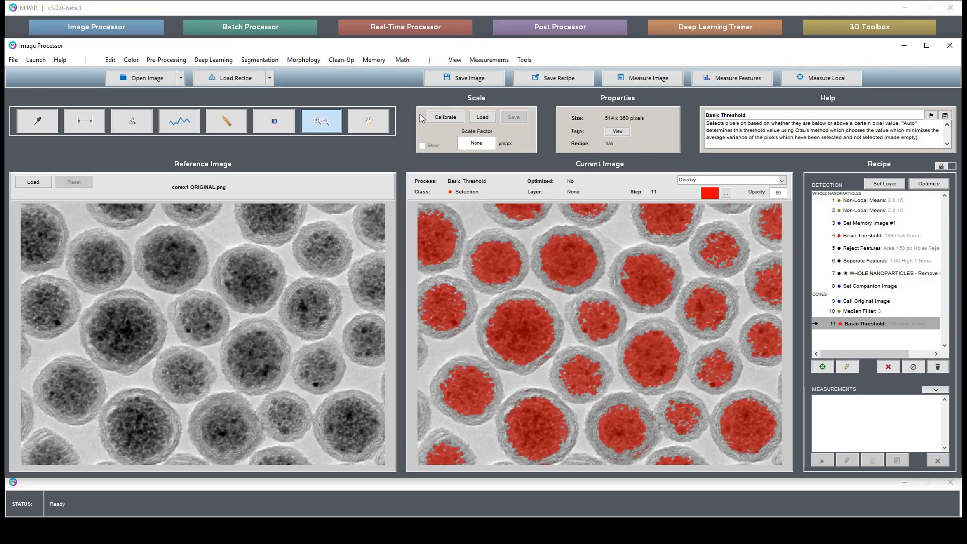
# Apply a Uniform Dilation with a depth of 2 to the thresholded core selection.
pyautogui.click(304, 59)
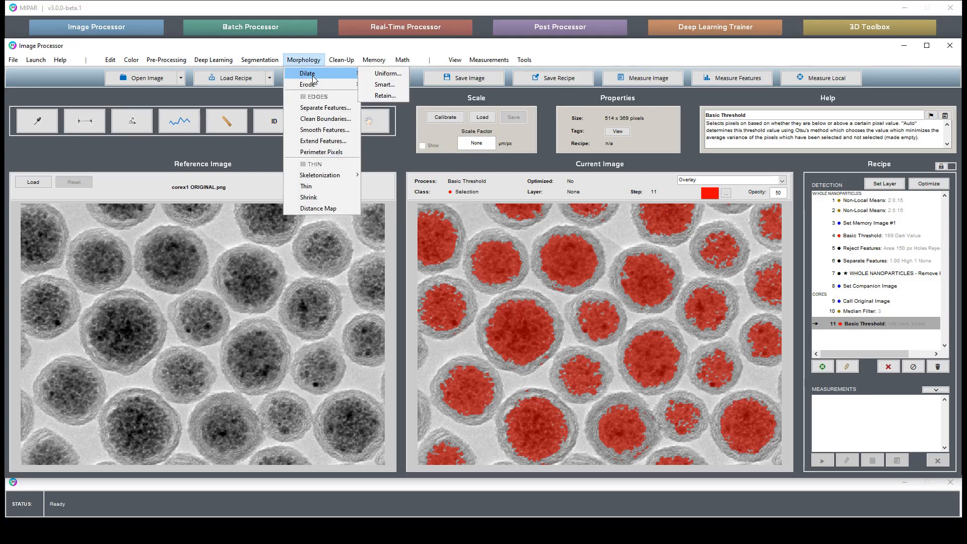
pyautogui.moveTo(324, 79)
pyautogui.click(384, 75)
pyautogui.click(576, 395)
pyautogui.click(576, 395)
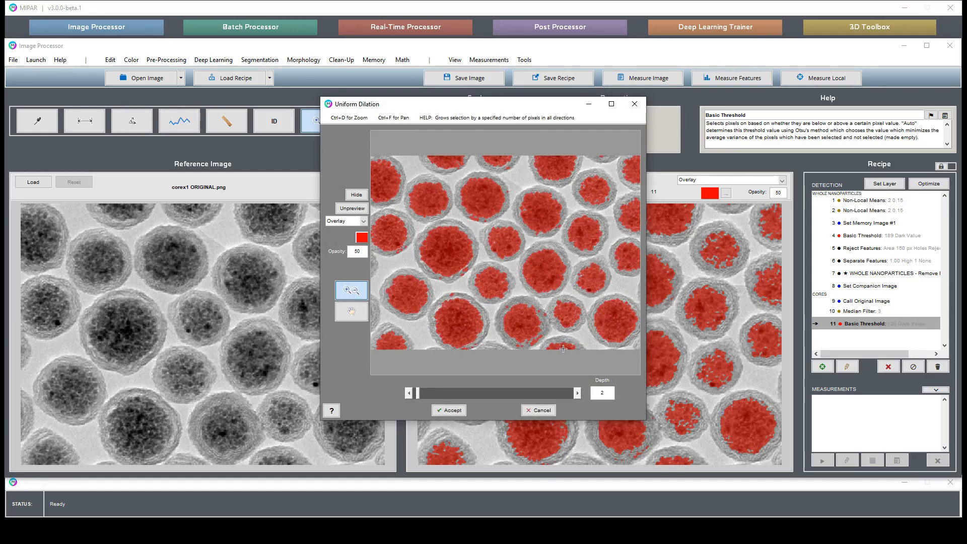
pyautogui.click(448, 412)
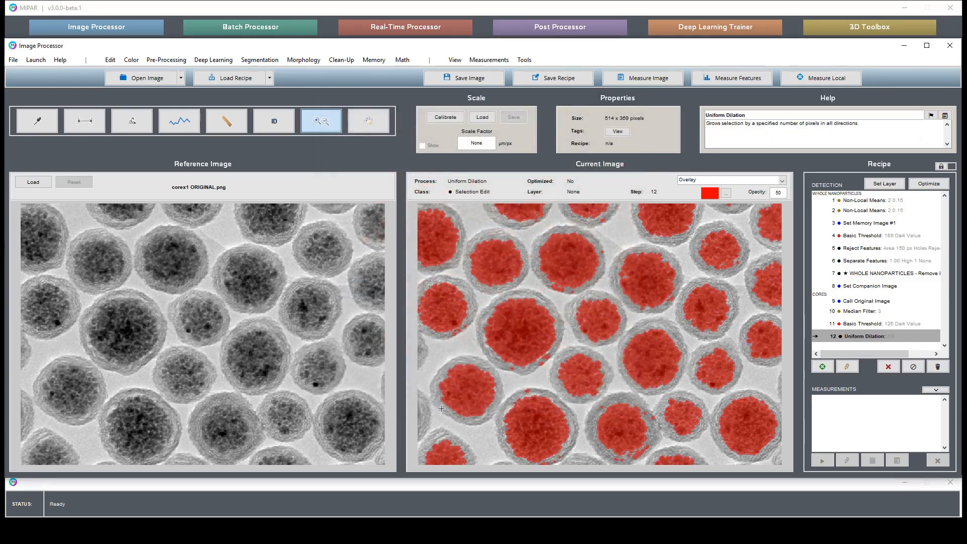
# Apply a Uniform Erosion with a depth of 2 to the dilated core selection.
pyautogui.click(260, 59)
pyautogui.moveTo(304, 59)
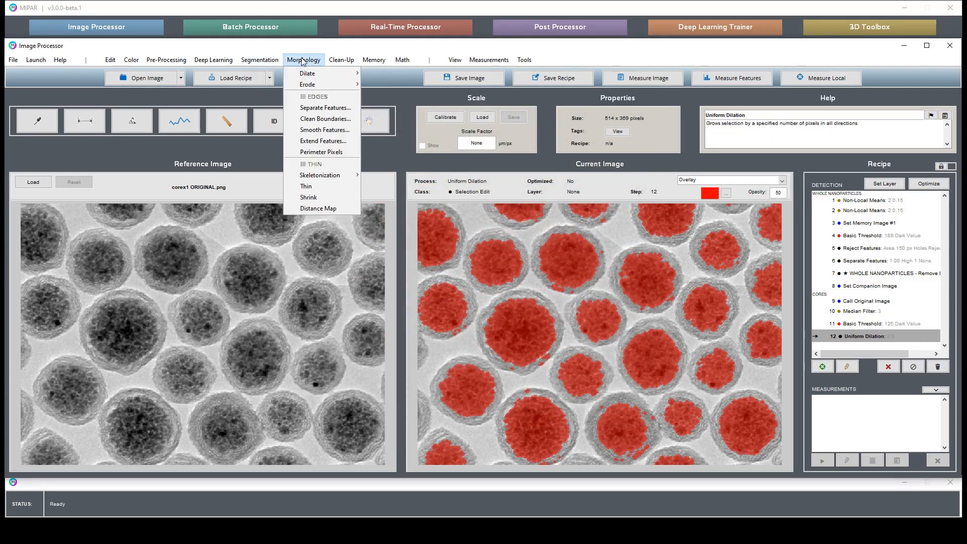
pyautogui.moveTo(313, 83)
pyautogui.click(379, 85)
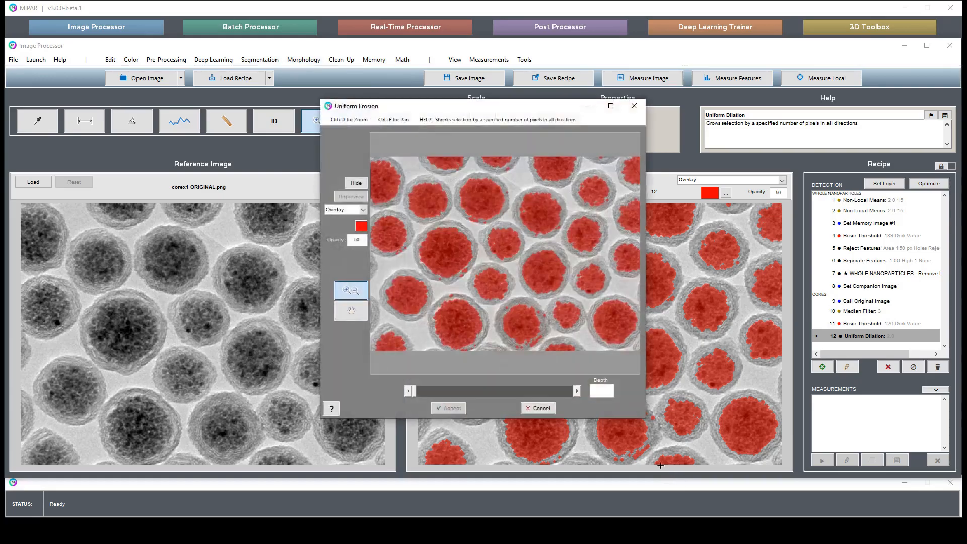
pyautogui.click(577, 391)
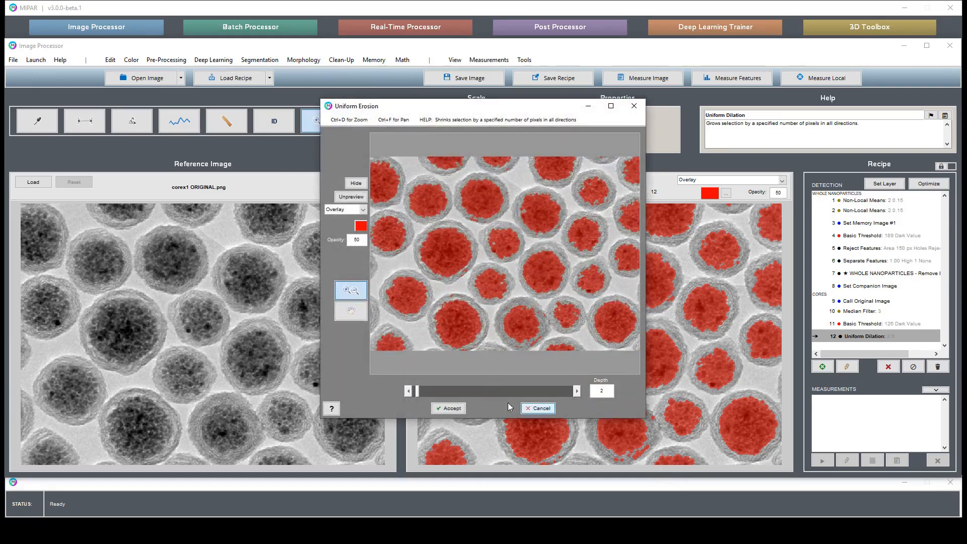
pyautogui.click(452, 409)
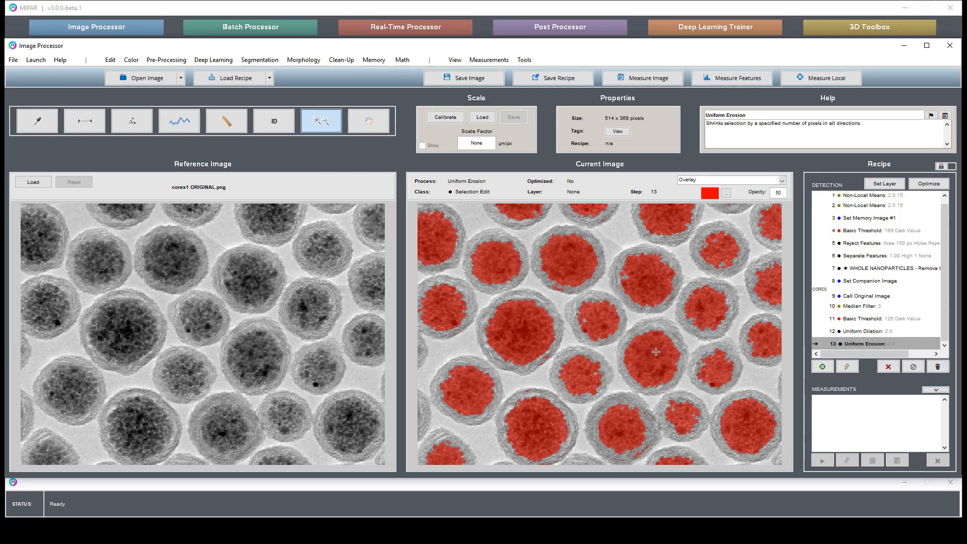
# Inspect the thin protrusion at a core's edge and apply a second Uniform Erosion with a depth of 2.
pyautogui.click(589, 306)
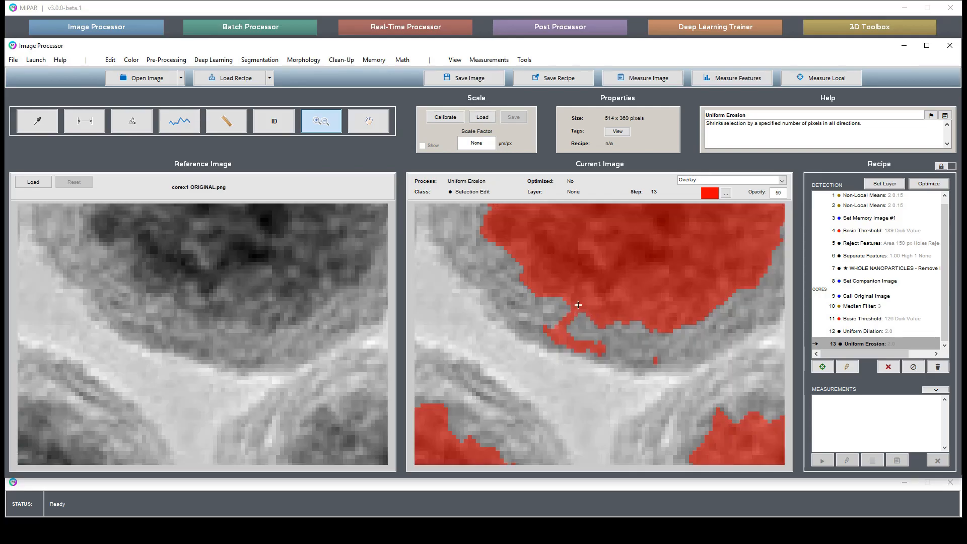
pyautogui.doubleClick(571, 320)
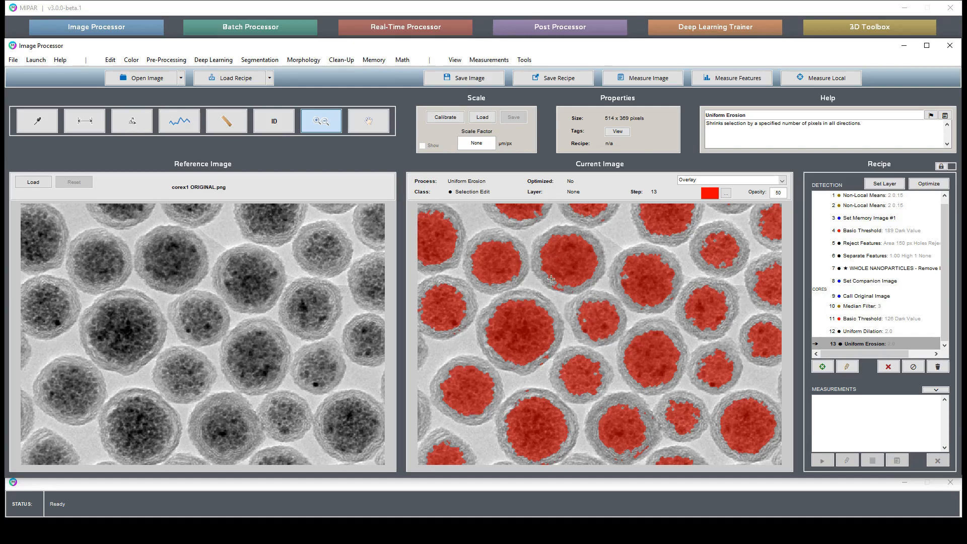
pyautogui.moveTo(541, 271); pyautogui.dragTo(586, 300)
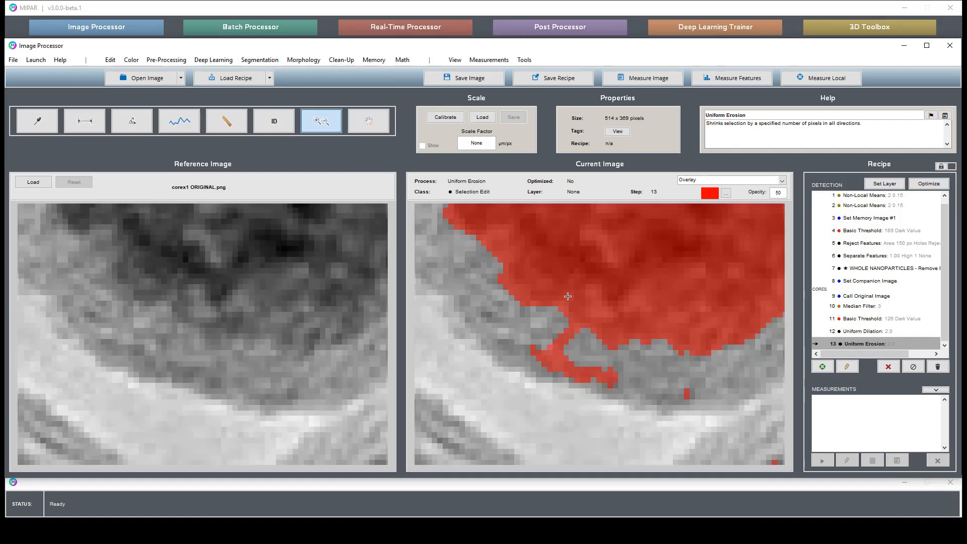
pyautogui.doubleClick(570, 340)
pyautogui.click(291, 62)
pyautogui.moveTo(313, 83)
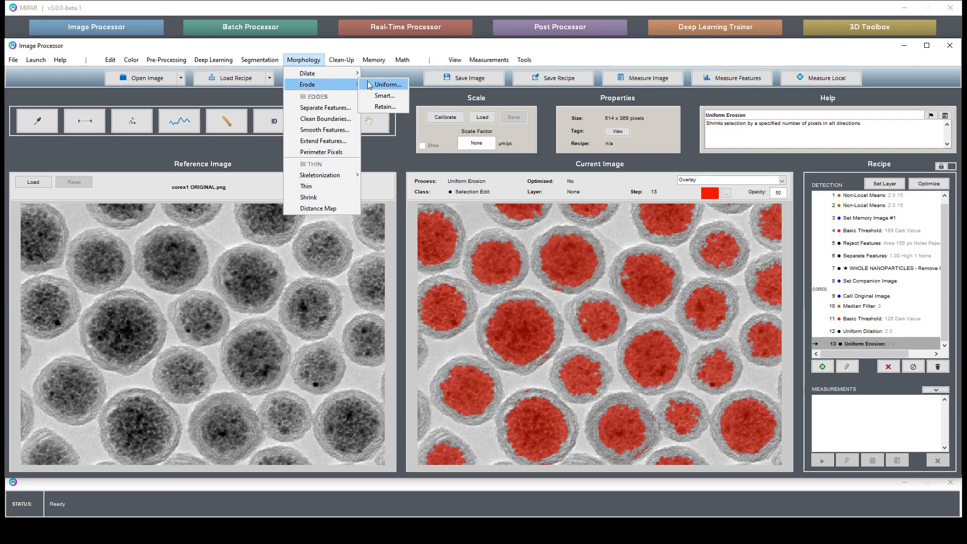
pyautogui.click(384, 84)
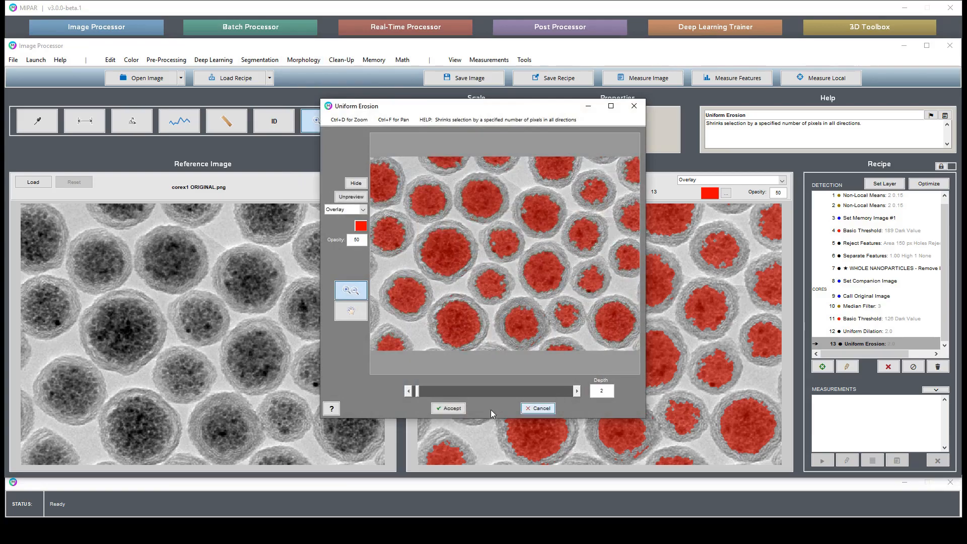
pyautogui.click(447, 408)
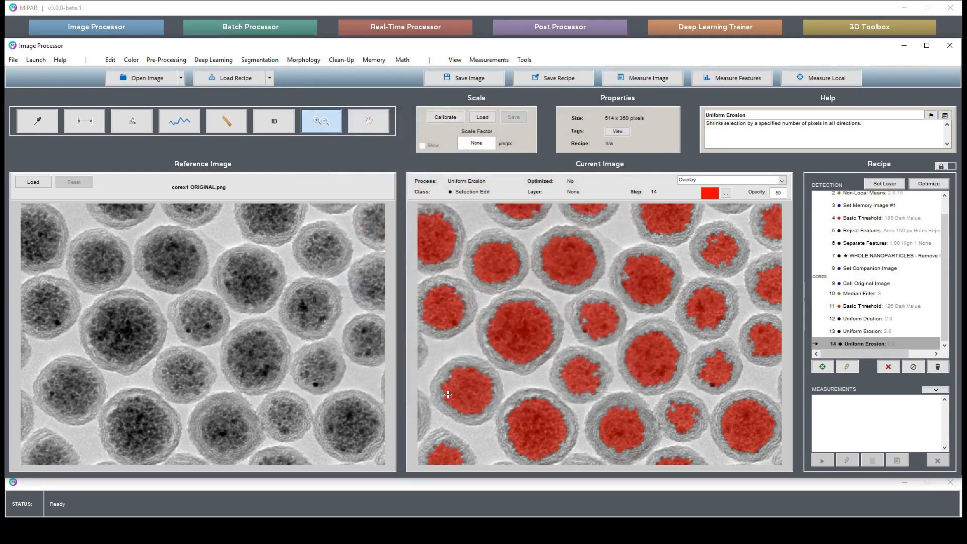
# Apply a Uniform Dilation with a depth of 2 after the second erosion of the cores.
pyautogui.click(275, 62)
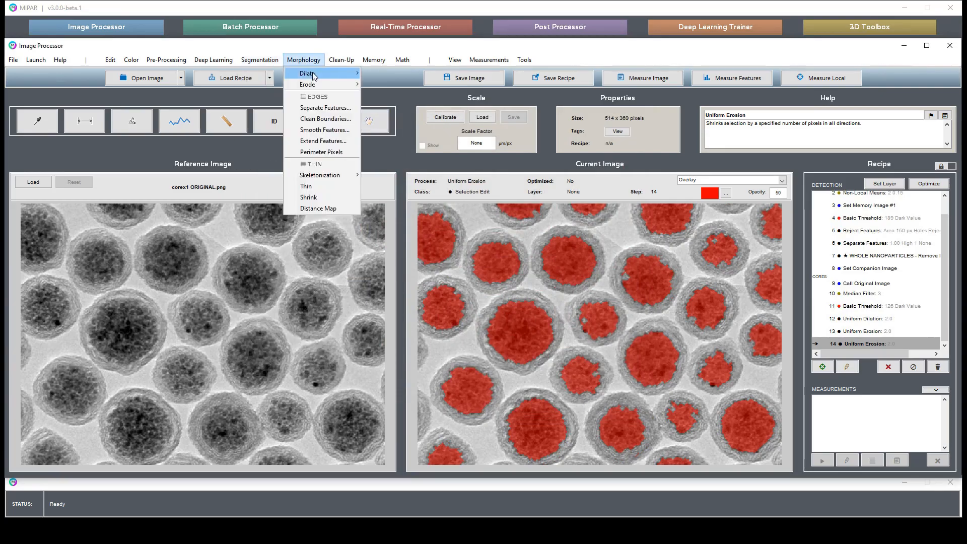
pyautogui.click(400, 113)
pyautogui.click(578, 392)
pyautogui.click(453, 410)
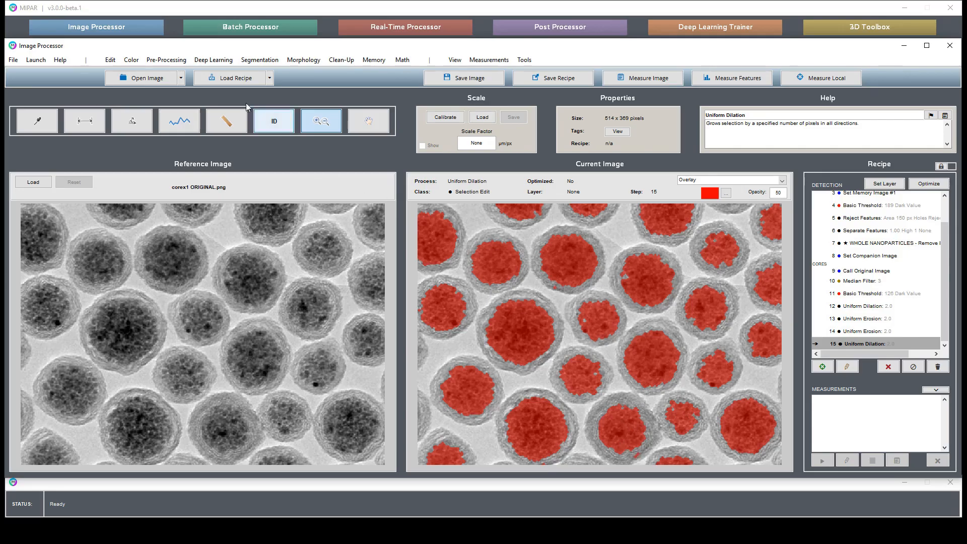
# Measure the areas of stray specks and cores, and reject core objects with an area below 500 px.
pyautogui.click(341, 60)
pyautogui.click(351, 87)
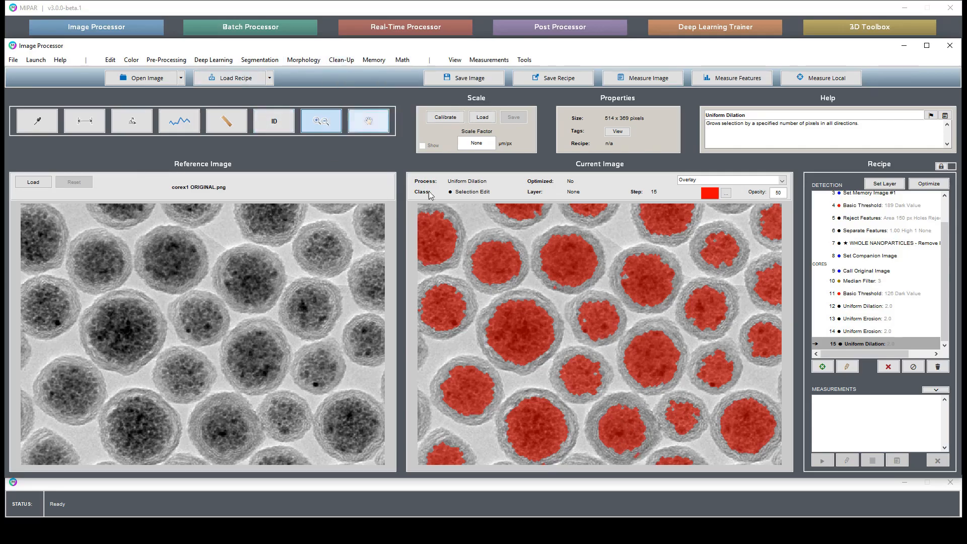
pyautogui.click(331, 289)
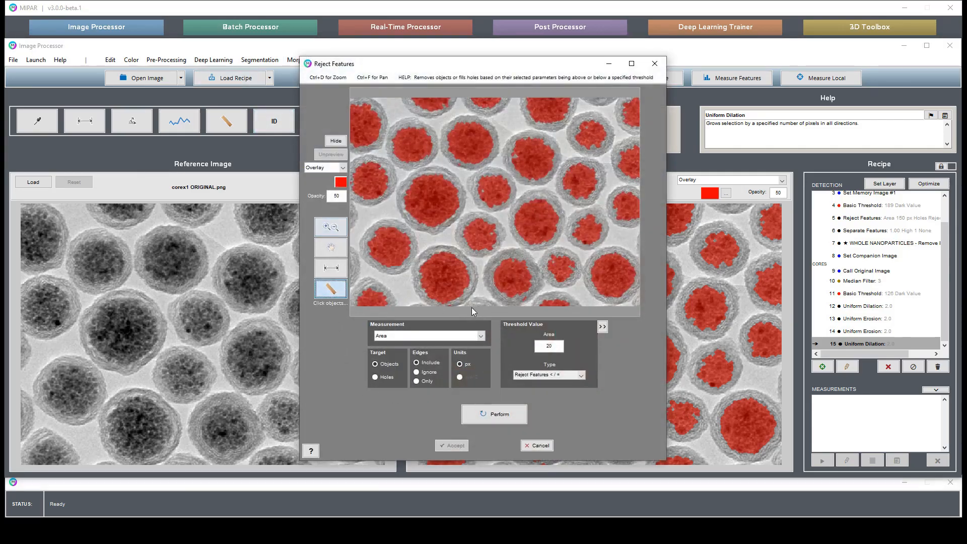
pyautogui.click(524, 298)
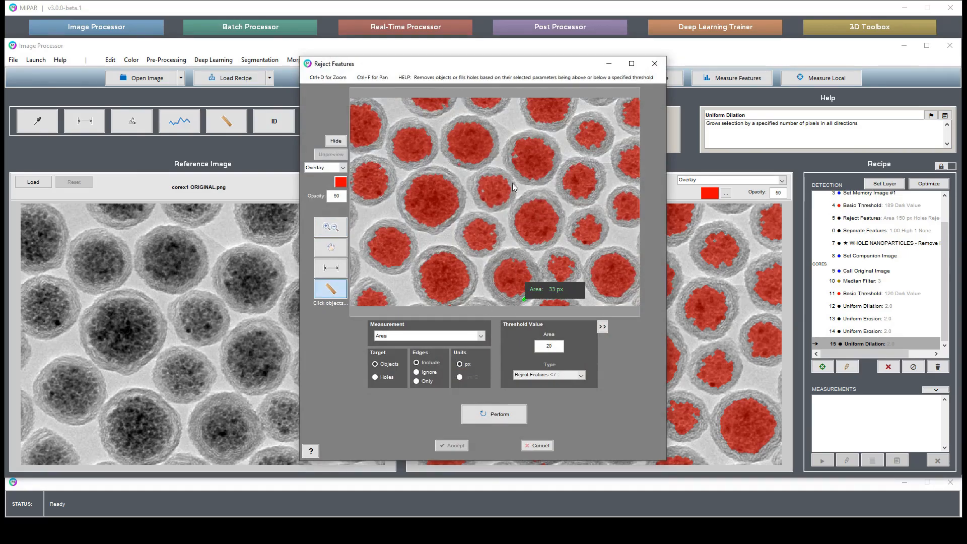
pyautogui.click(458, 164)
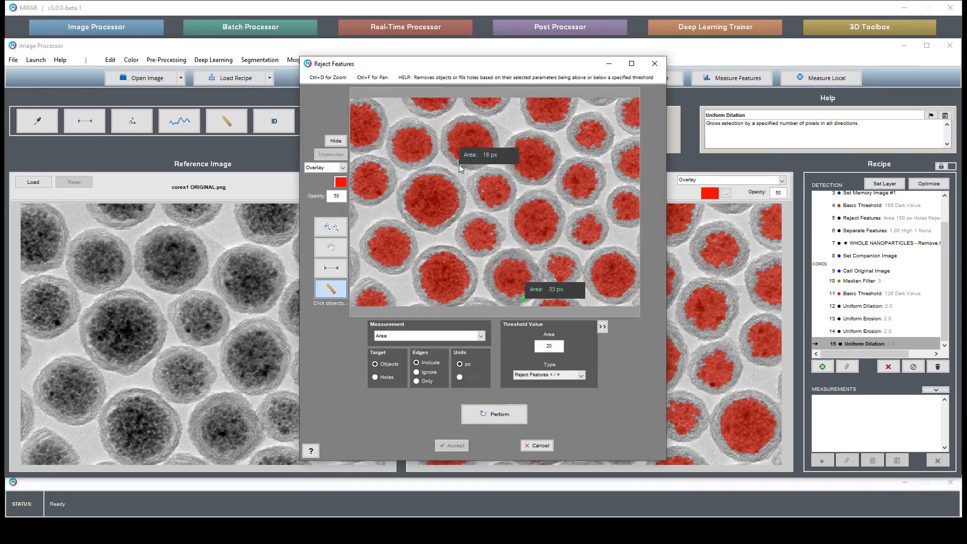
pyautogui.click(440, 201)
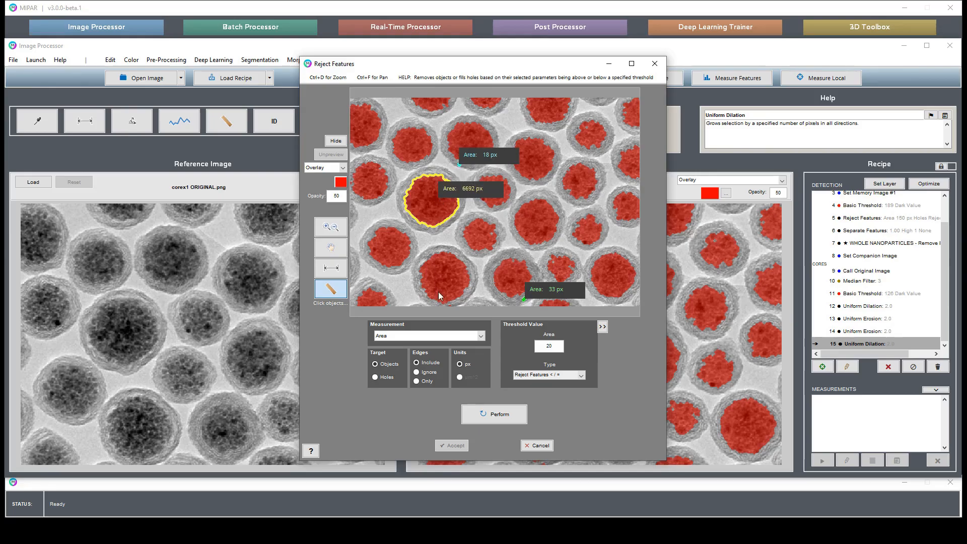
pyautogui.click(438, 267)
pyautogui.click(545, 218)
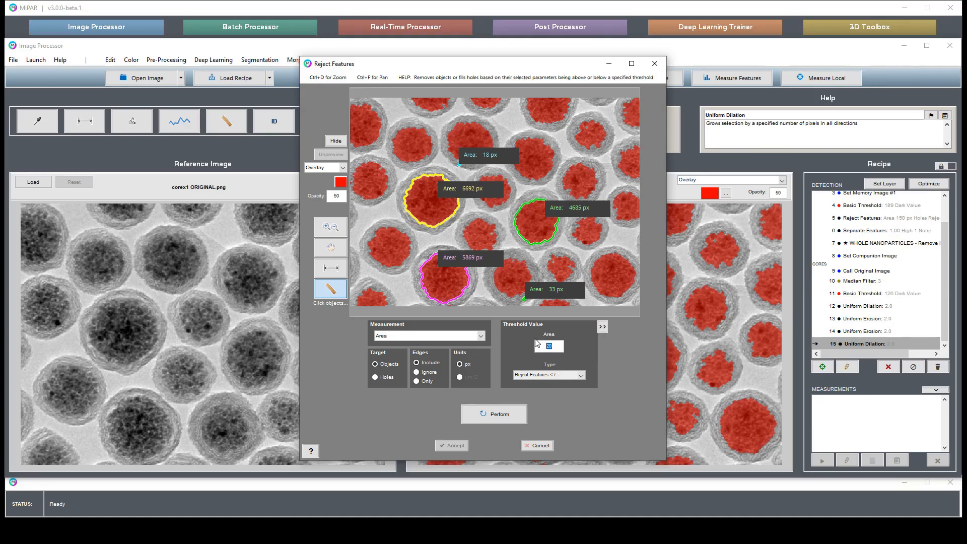
pyautogui.press('Return')
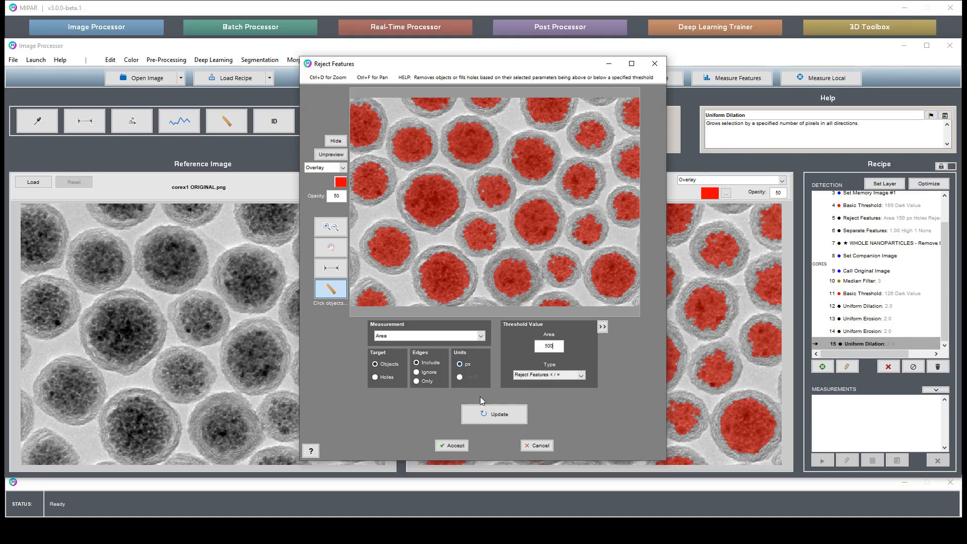
pyautogui.click(459, 445)
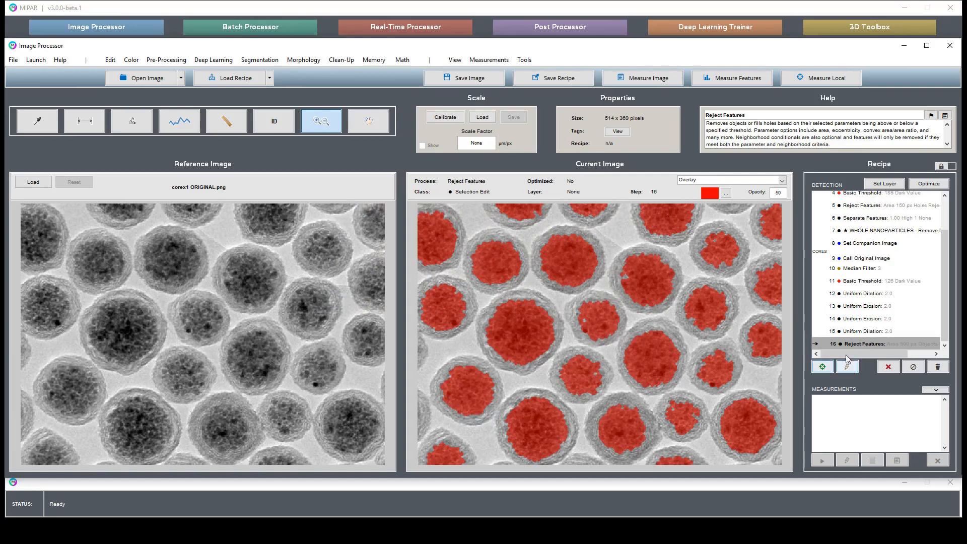
# Intersect the cleaned core selection with the companion image of whole nanoparticles and review that stored companion selection.
pyautogui.click(403, 60)
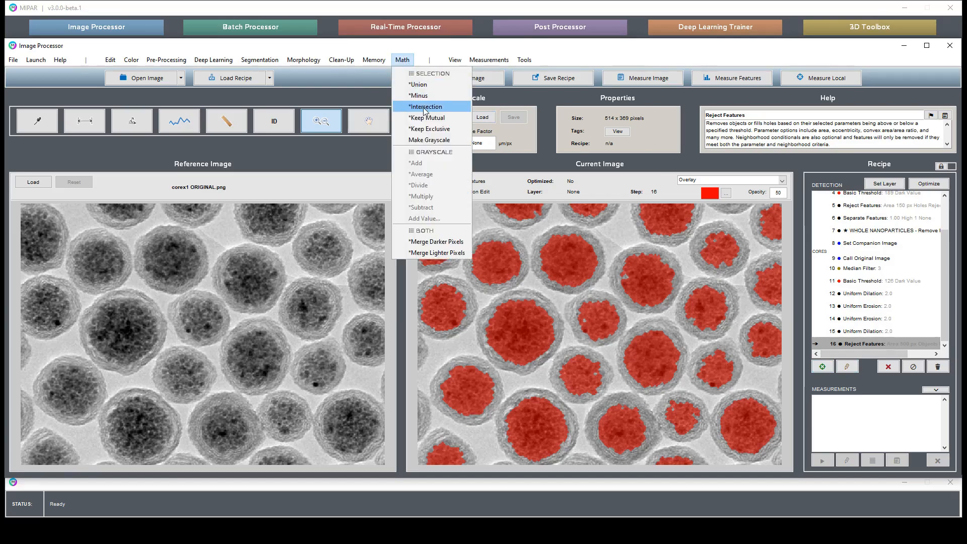
pyautogui.click(424, 106)
pyautogui.click(866, 230)
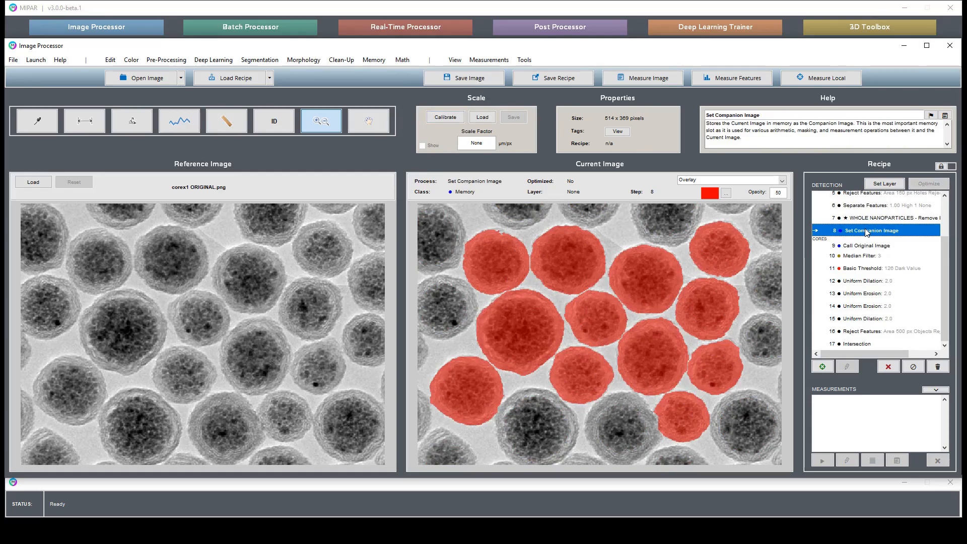
pyautogui.click(871, 344)
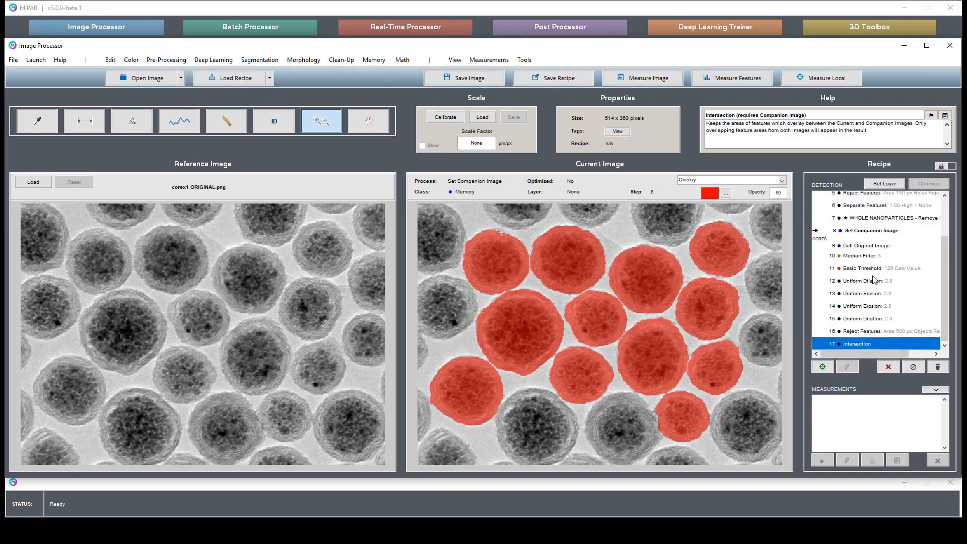
# Set the intersection result as a layer named CORES.
pyautogui.click(885, 184)
pyautogui.write('CORES')
pyautogui.press('Return')
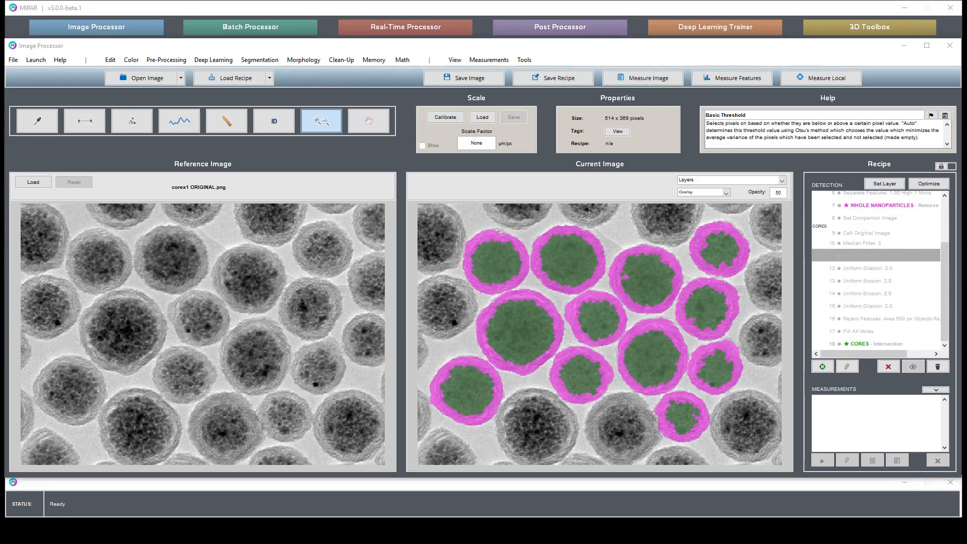
# Compare the core Basic Threshold result with each dilation and erosion step along the lower edge of one core.
pyautogui.click(872, 256)
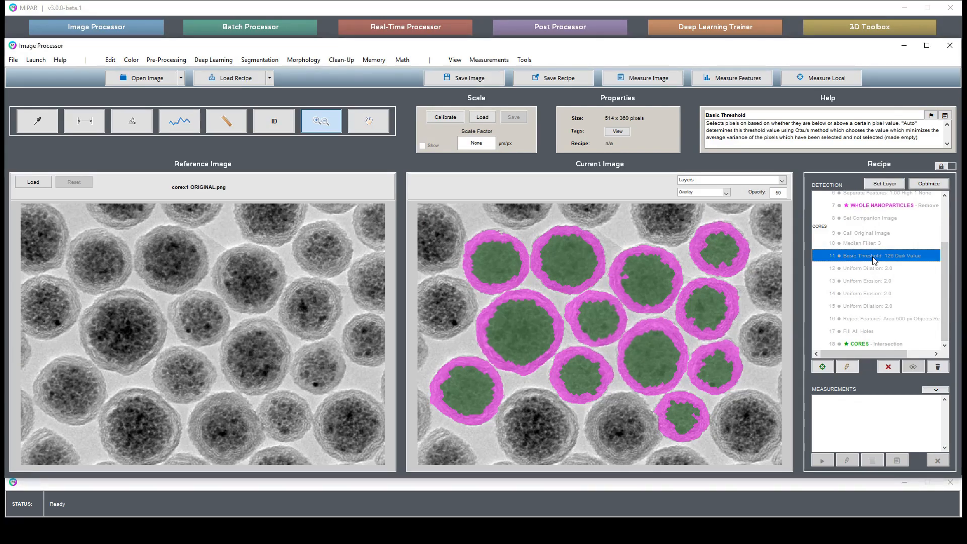
pyautogui.doubleClick(872, 257)
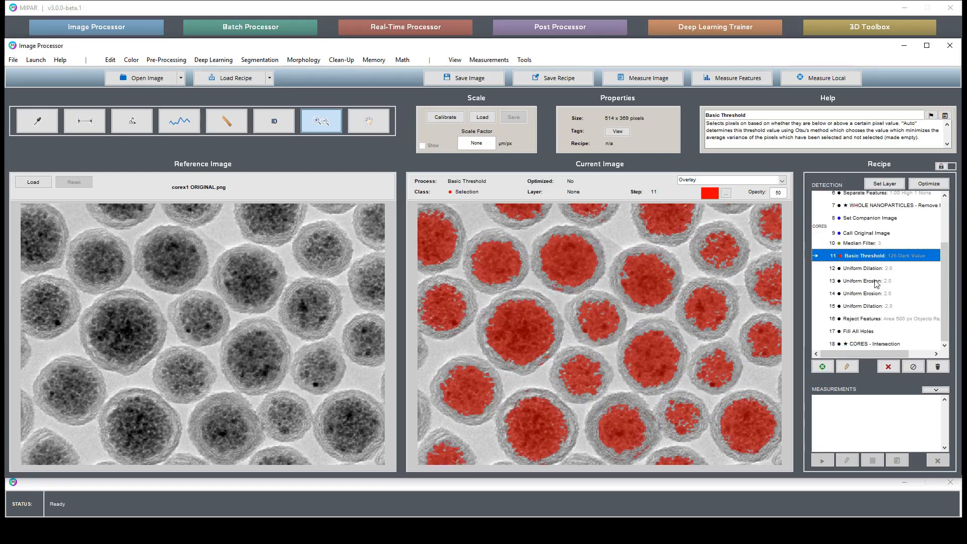
pyautogui.moveTo(528, 258); pyautogui.dragTo(591, 303)
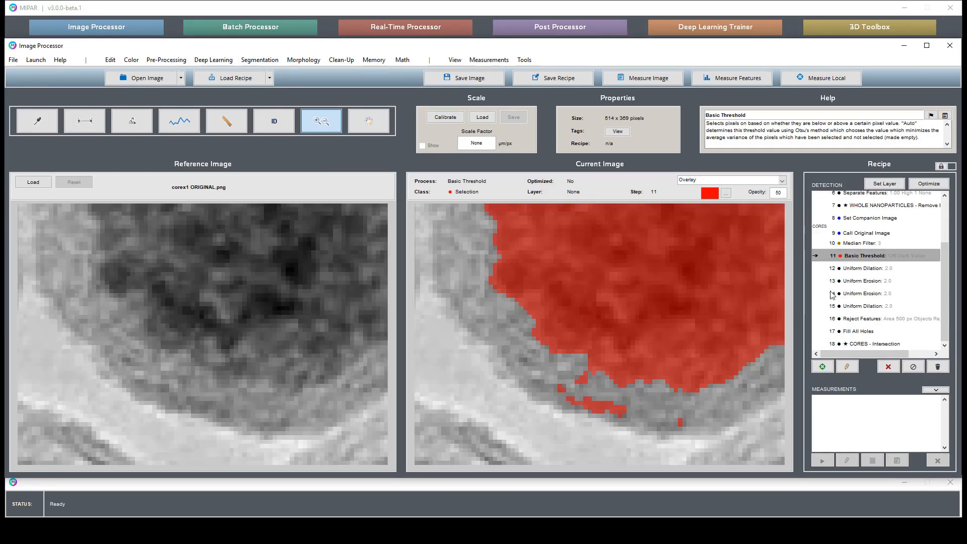
pyautogui.doubleClick(874, 269)
pyautogui.doubleClick(876, 281)
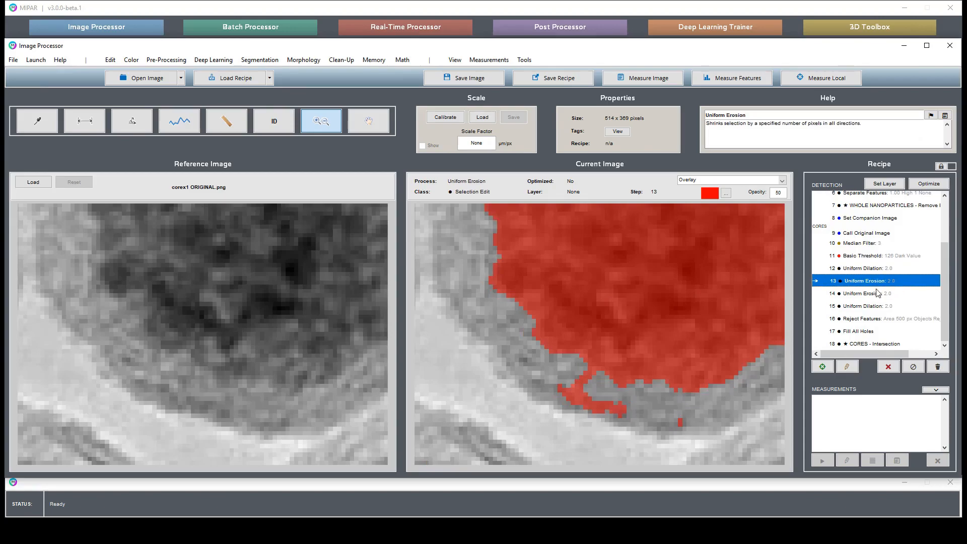
pyautogui.click(878, 294)
pyautogui.doubleClick(879, 296)
pyautogui.doubleClick(876, 306)
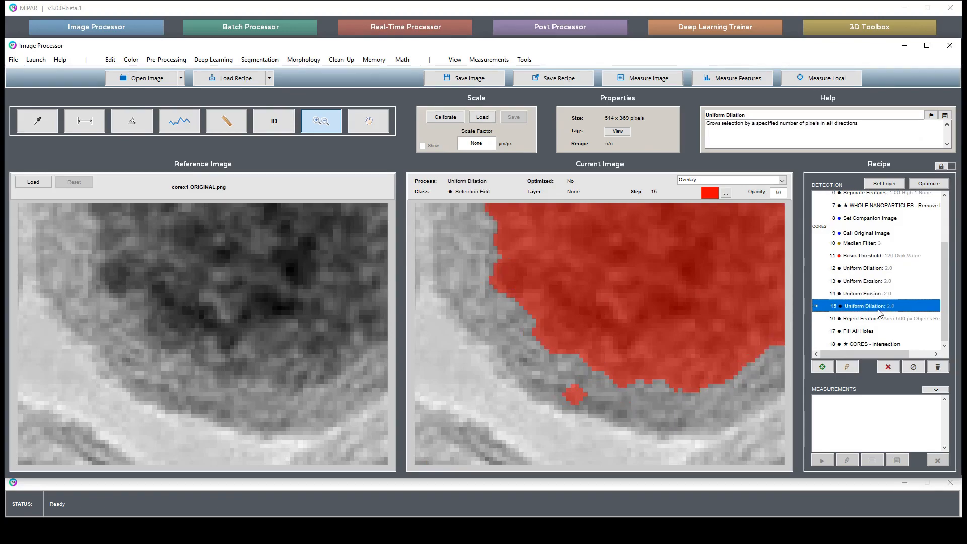
pyautogui.doubleClick(878, 257)
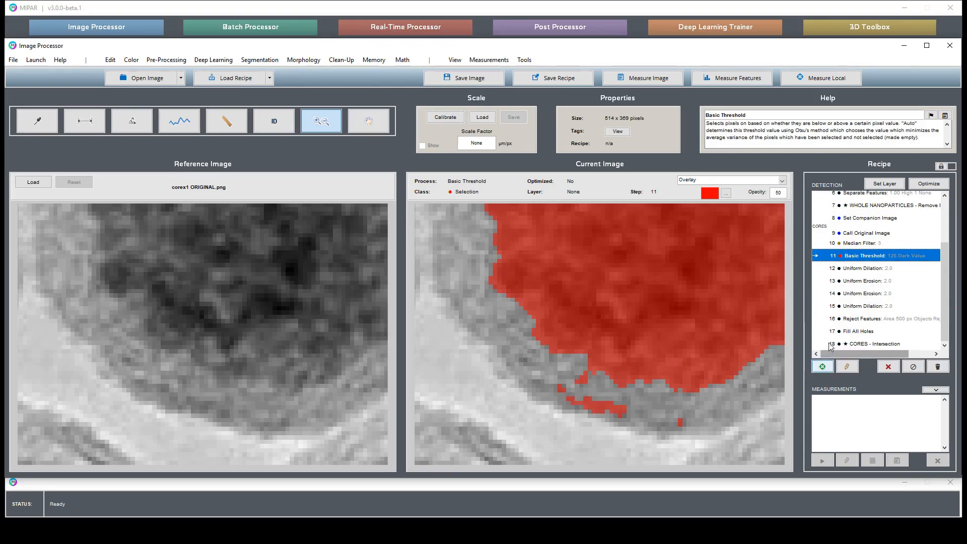
pyautogui.doubleClick(875, 306)
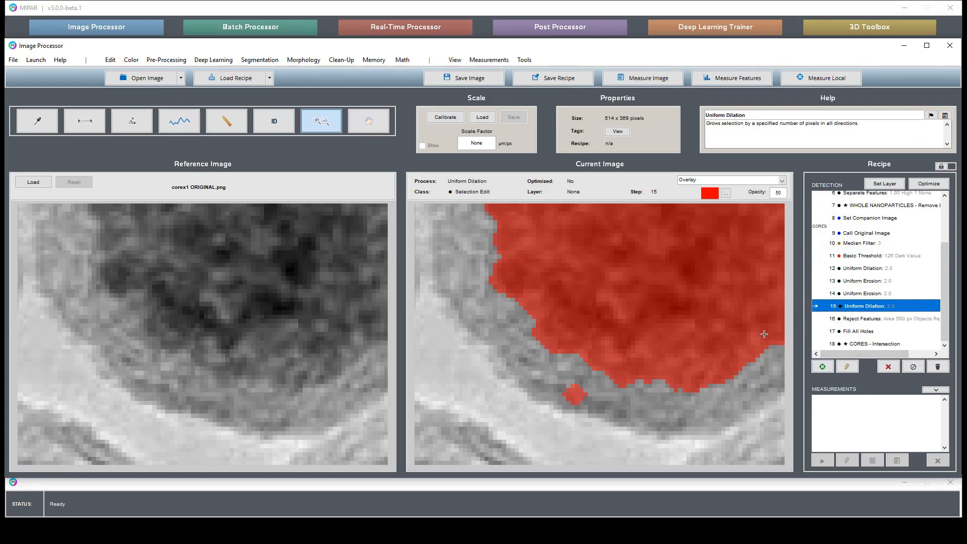
pyautogui.doubleClick(608, 351)
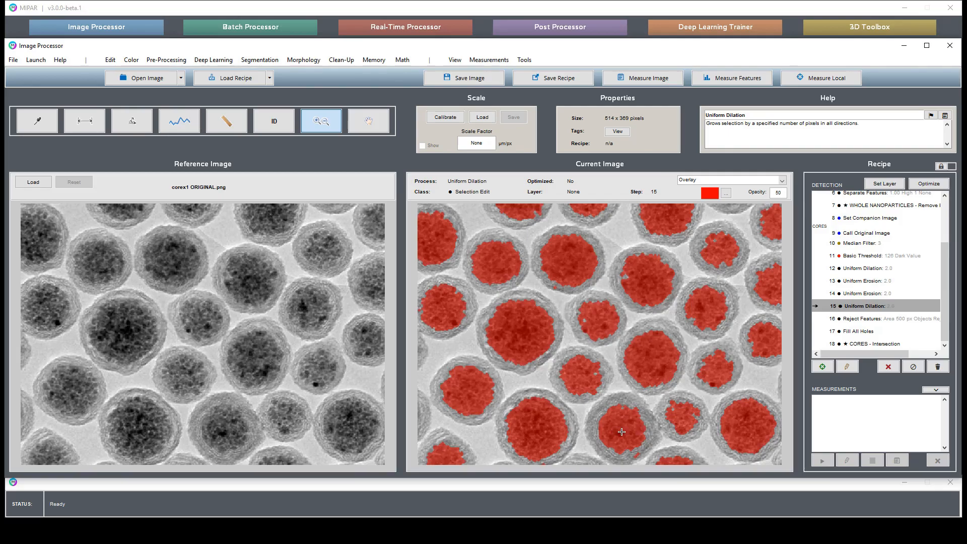
# Compare the Basic Threshold and dilation results on stray specks beneath another core and on a neighbouring small core.
pyautogui.moveTo(611, 433); pyautogui.dragTo(662, 464)
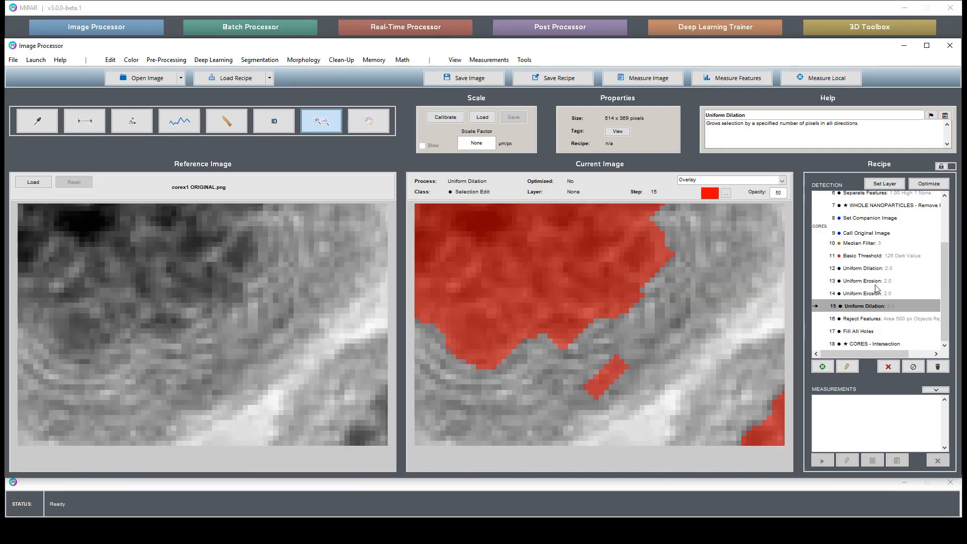
pyautogui.click(887, 270)
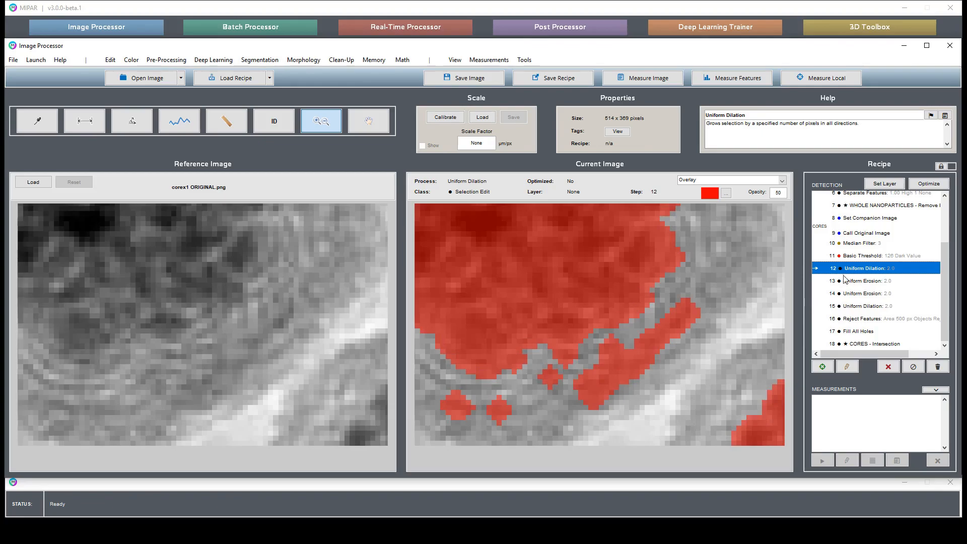
pyautogui.click(881, 257)
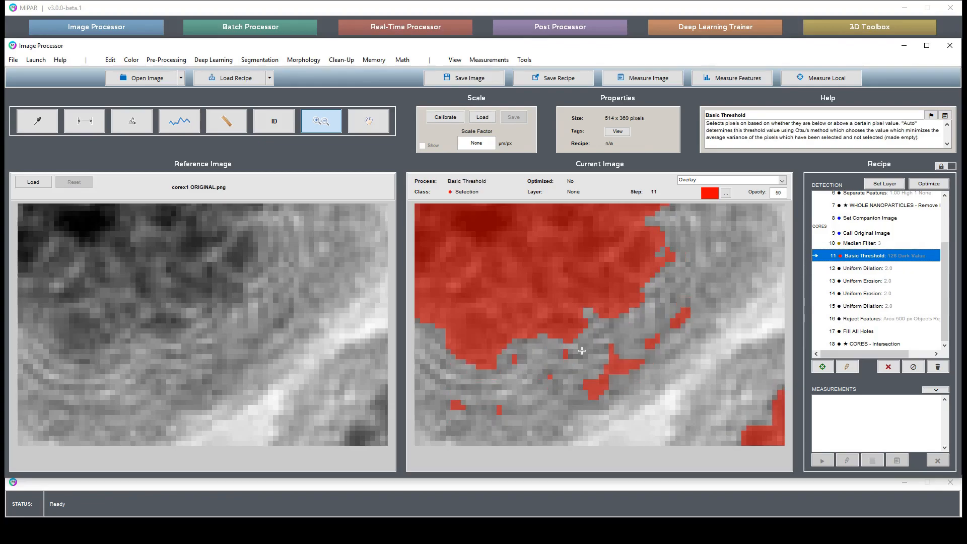
pyautogui.doubleClick(686, 309)
pyautogui.click(663, 394)
pyautogui.click(881, 306)
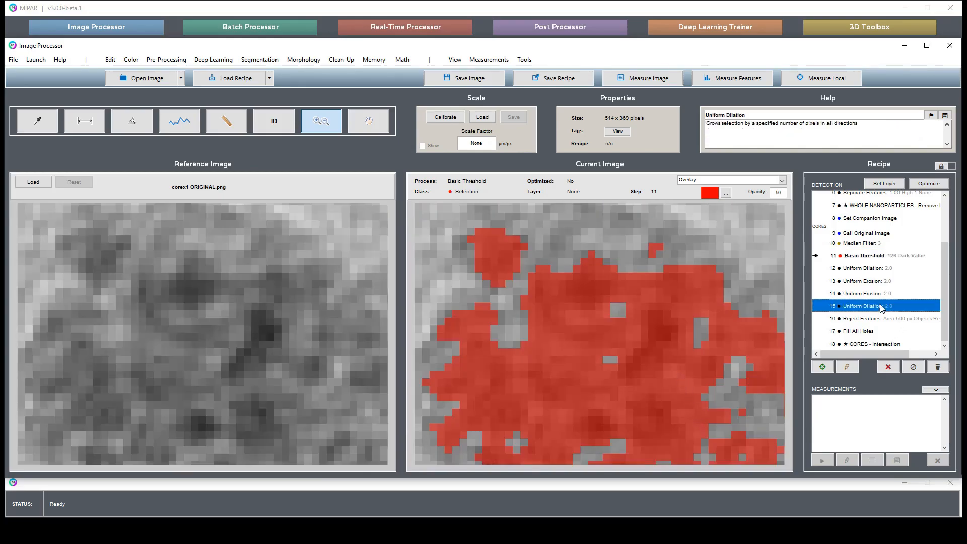
pyautogui.click(886, 255)
pyautogui.doubleClick(586, 288)
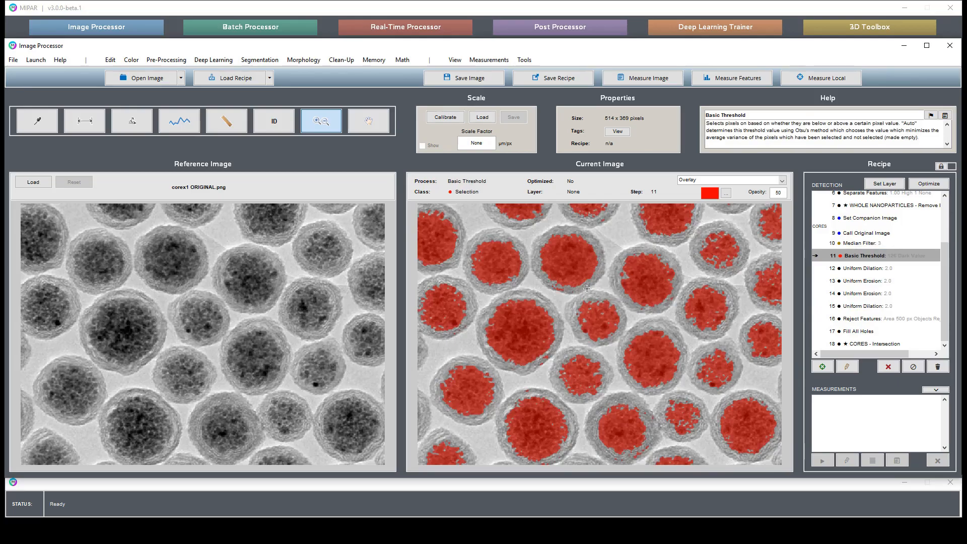
# Review the dilation and second erosion, and delete the recipe steps from the first Uniform Dilation through the CORES intersection.
pyautogui.click(868, 271)
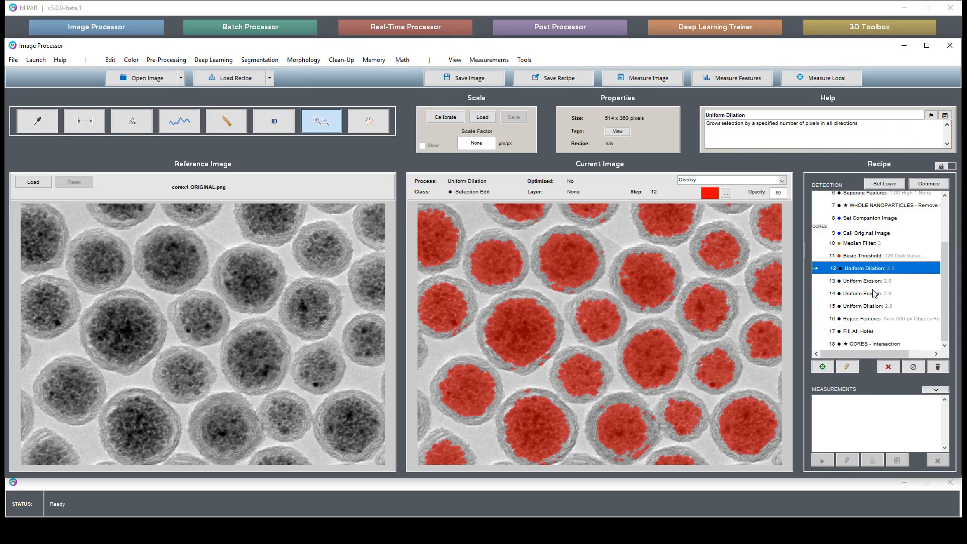
pyautogui.click(874, 297)
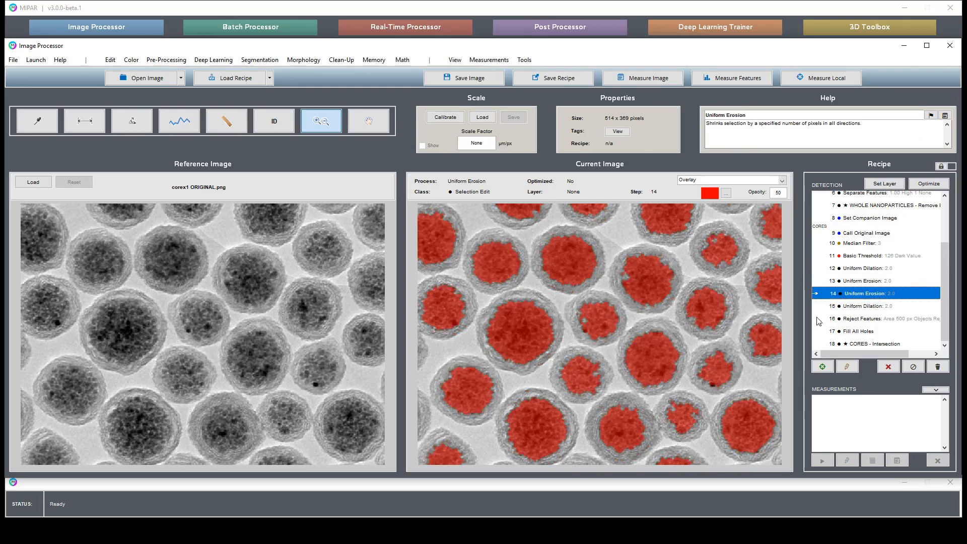
pyautogui.moveTo(876, 270); pyautogui.dragTo(891, 333)
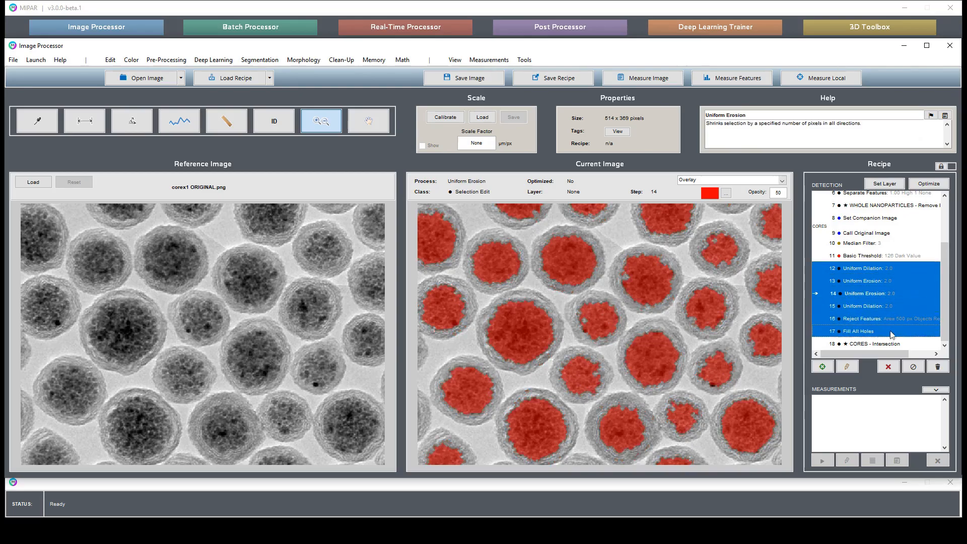
pyautogui.click(888, 366)
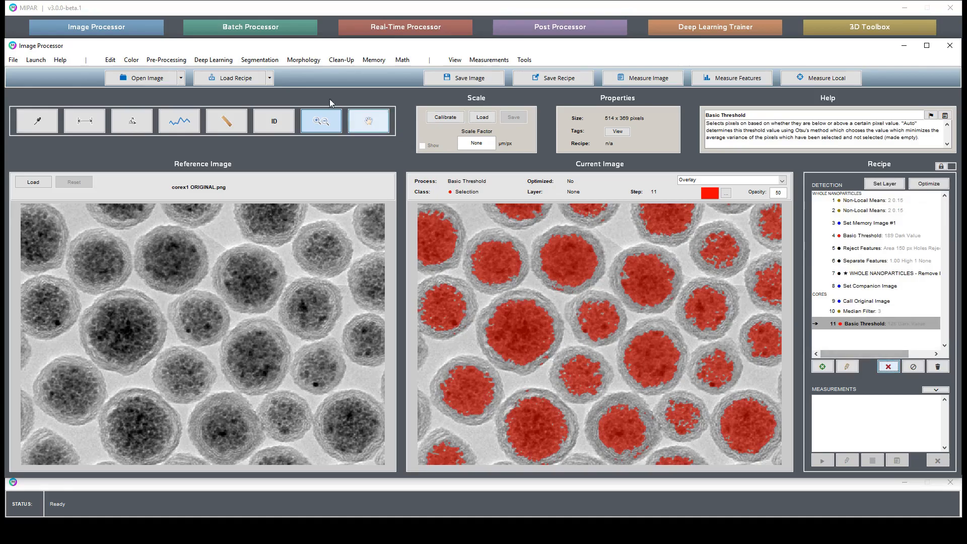
# Start a Smart Dilation on the core selection and try thresholds of 7 and 6 on a notch in one core's edge.
pyautogui.click(294, 61)
pyautogui.moveTo(310, 76)
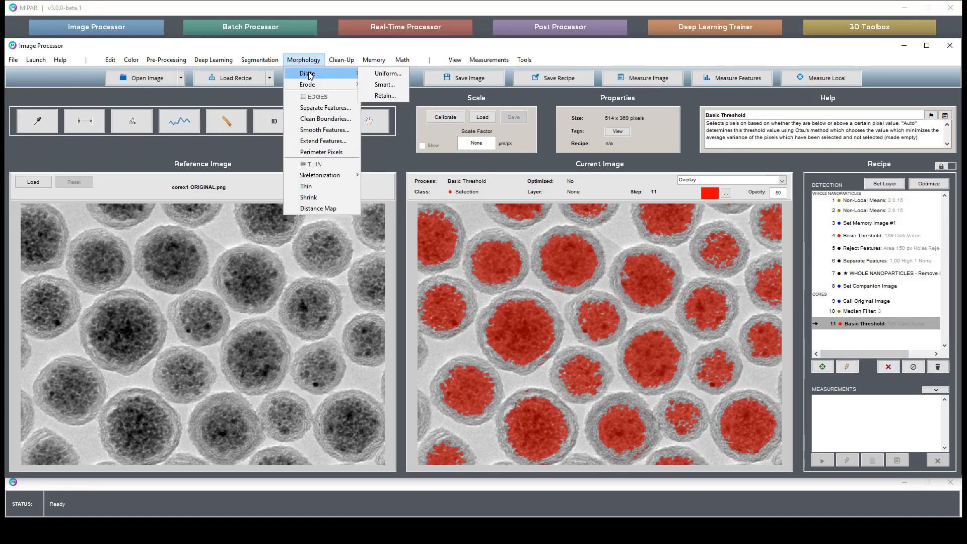
pyautogui.click(383, 84)
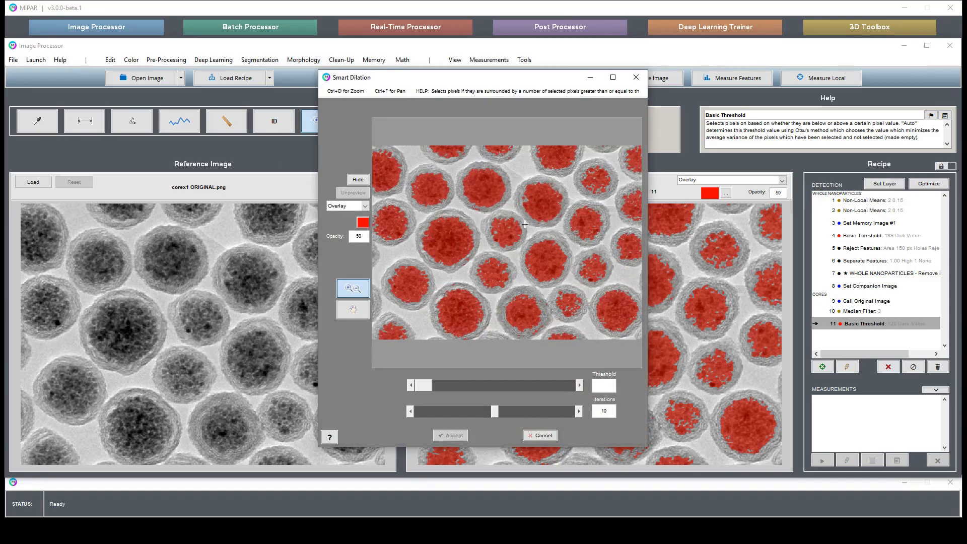
pyautogui.moveTo(481, 201); pyautogui.dragTo(527, 244)
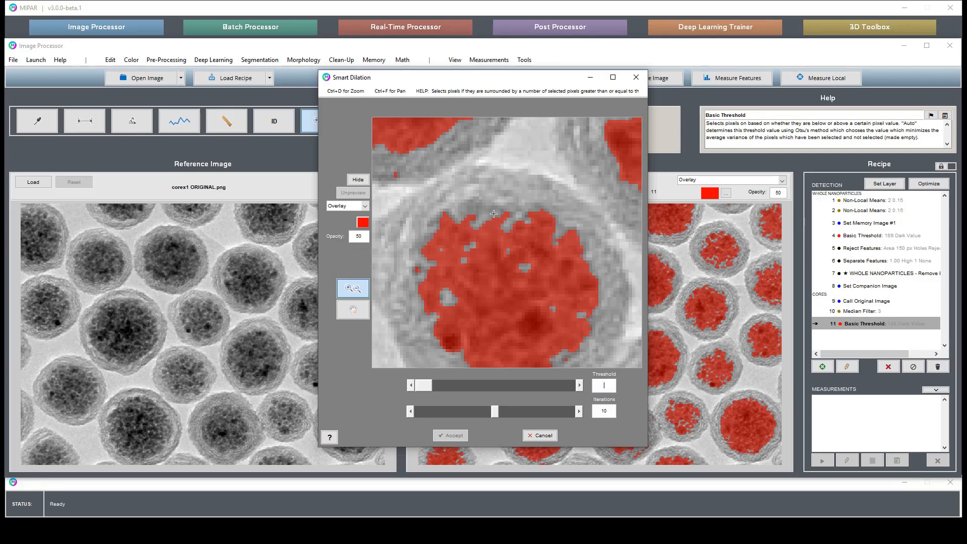
pyautogui.moveTo(541, 232); pyautogui.dragTo(567, 251)
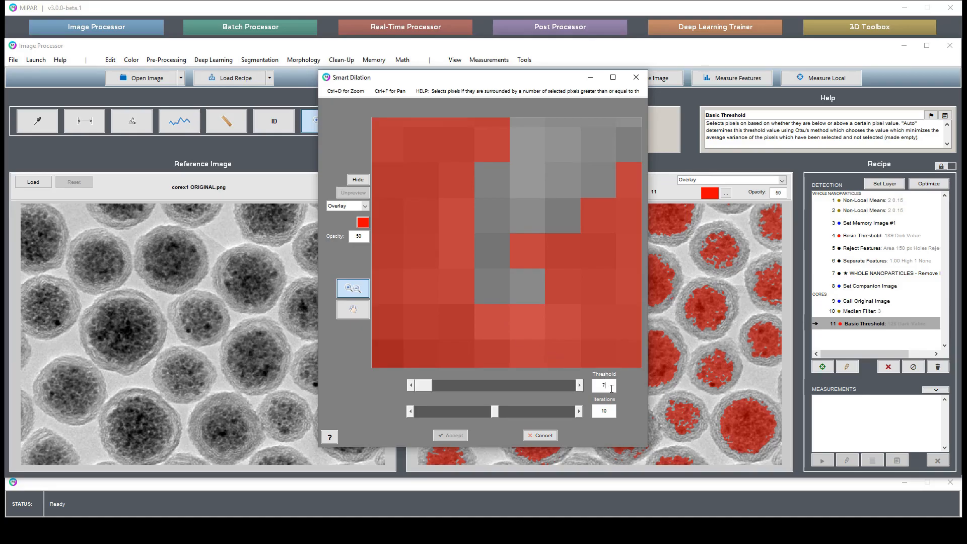
pyautogui.press('Return')
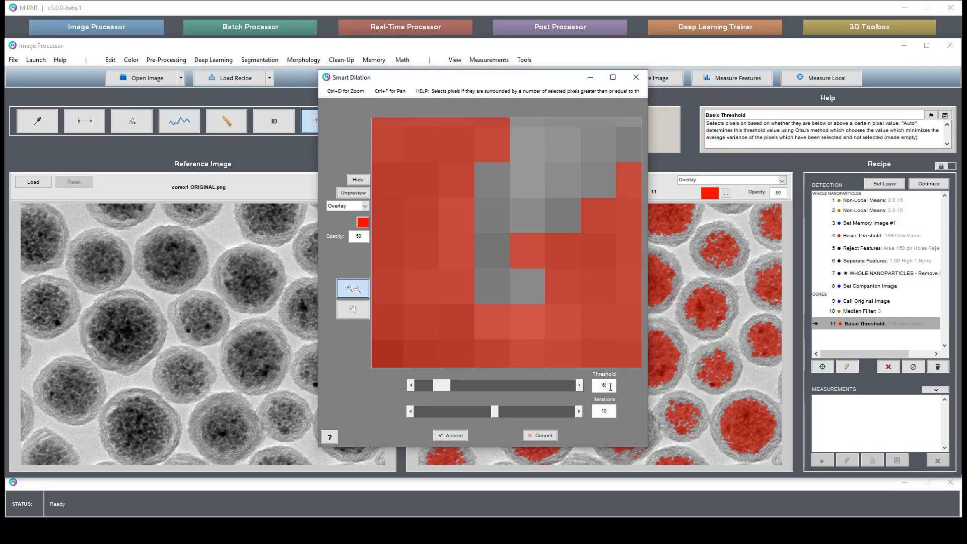
pyautogui.press('Return')
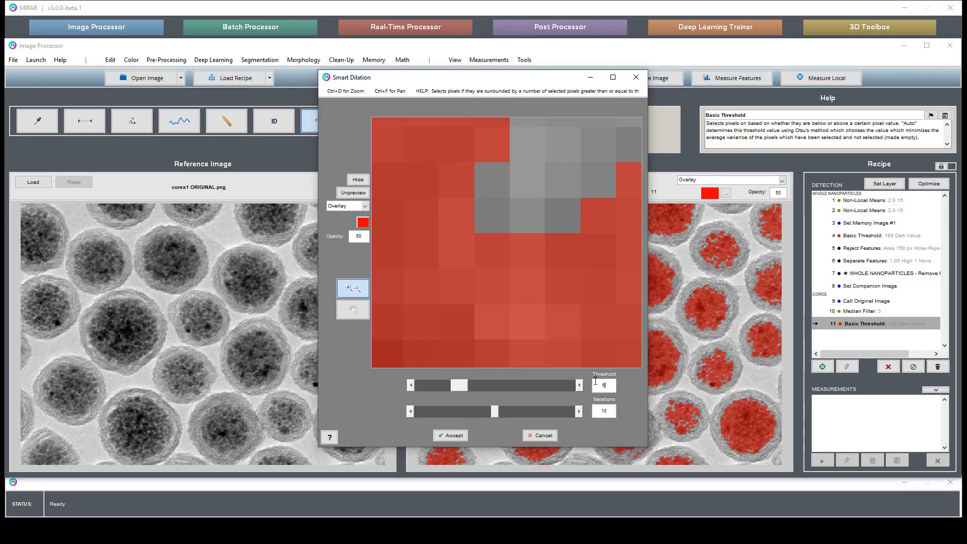
# Set the Smart Dilation threshold to 5 and examine the stray specks beneath the large core.
pyautogui.doubleClick(520, 227)
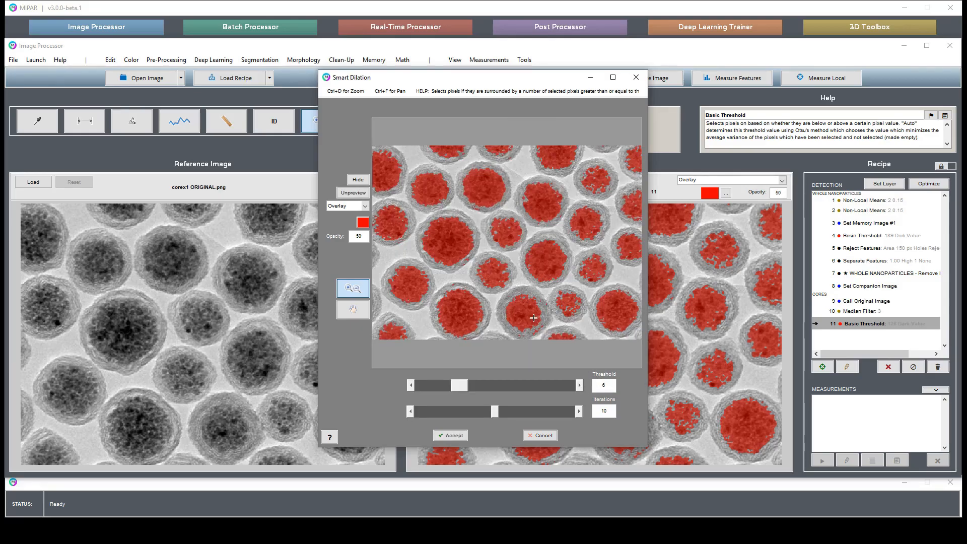
pyautogui.moveTo(460, 195); pyautogui.dragTo(478, 206)
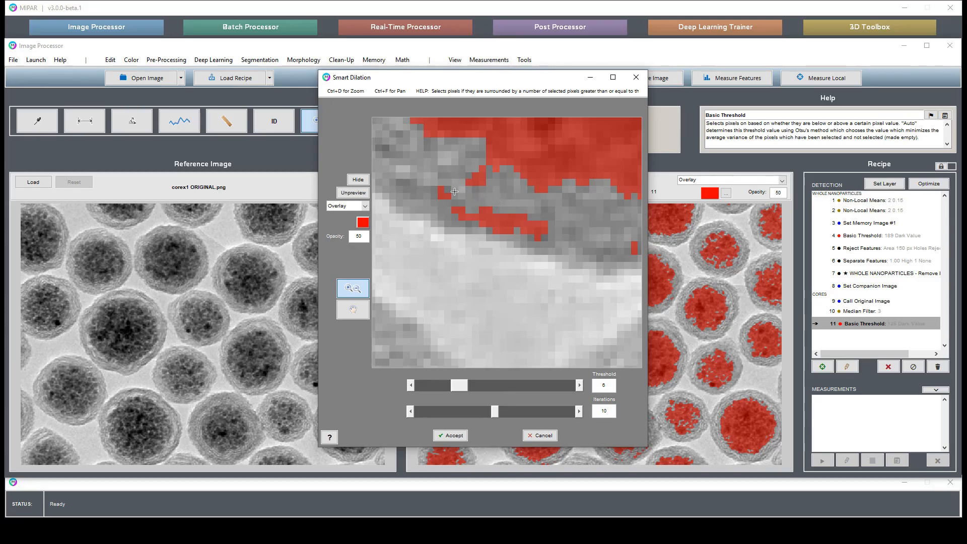
pyautogui.doubleClick(530, 198)
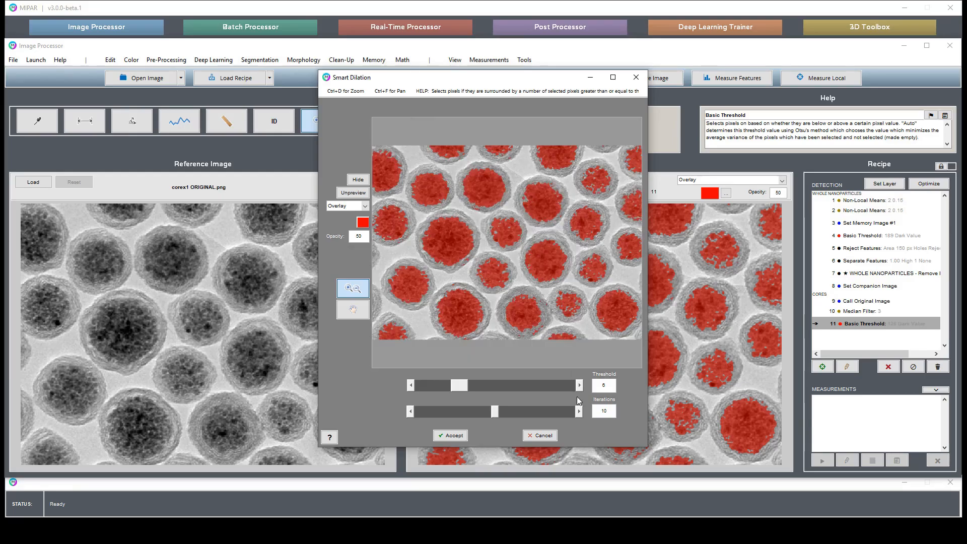
pyautogui.click(579, 385)
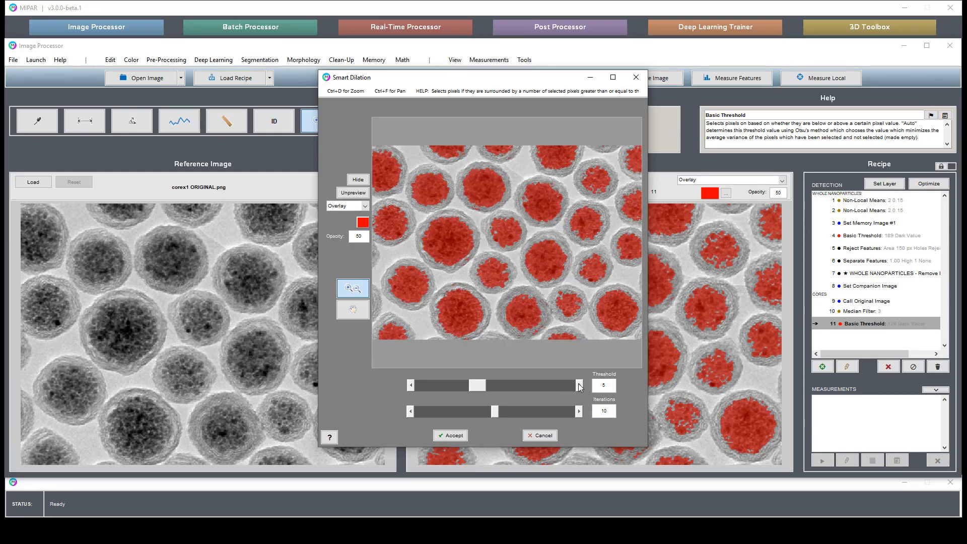
pyautogui.click(501, 232)
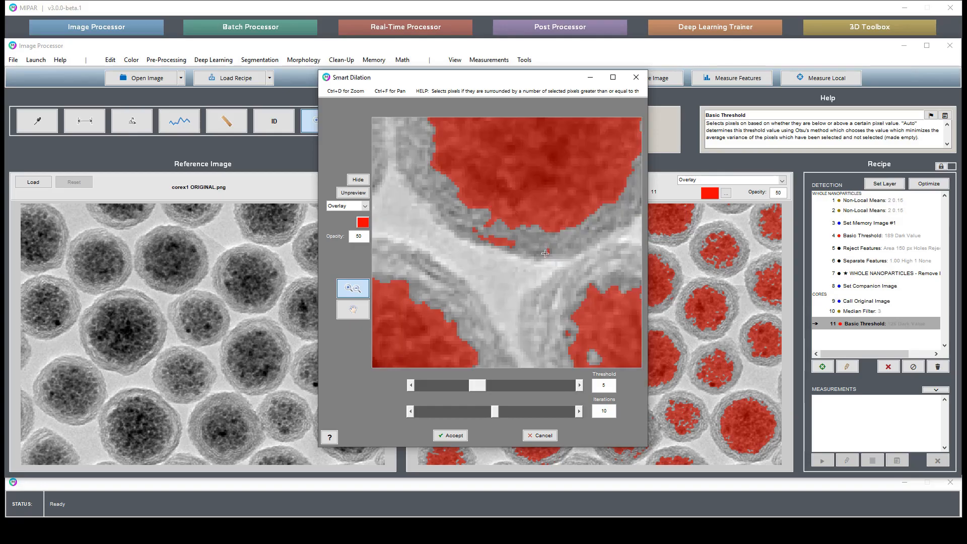
pyautogui.doubleClick(562, 284)
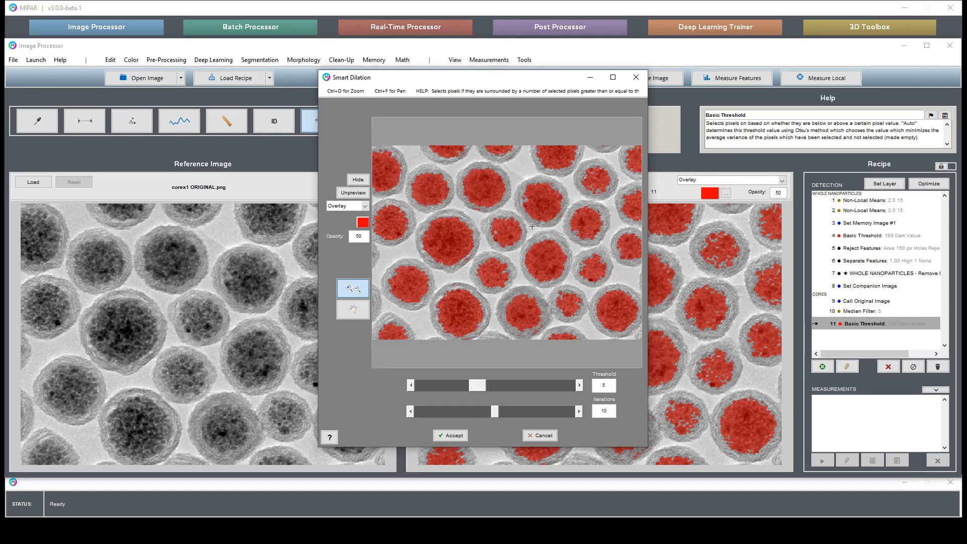
# Compare the cores with and without the dilation preview, and set the Smart Dilation threshold to 4.
pyautogui.click(356, 196)
pyautogui.click(356, 196)
pyautogui.click(356, 195)
pyautogui.click(356, 194)
pyautogui.click(579, 385)
pyautogui.click(411, 385)
pyautogui.click(579, 384)
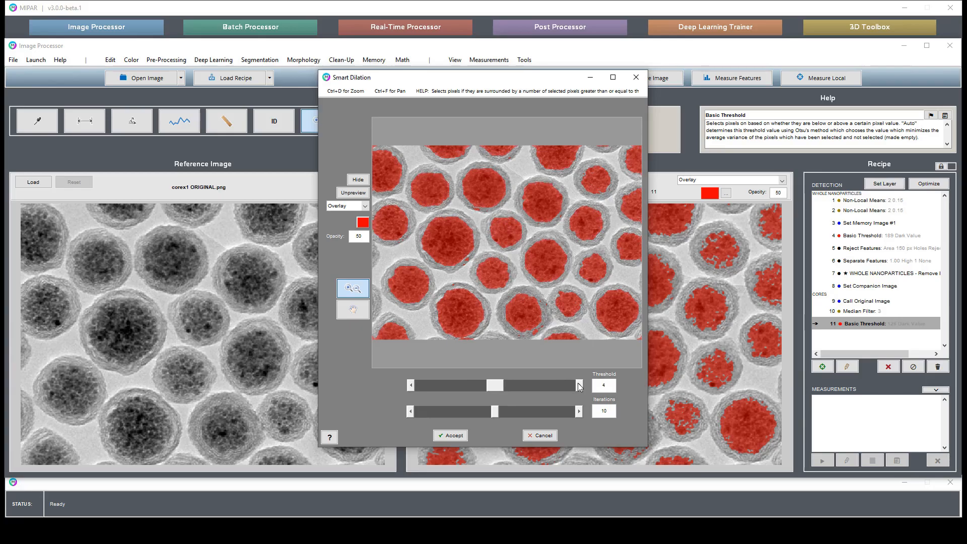
# Step the Smart Dilation iterations down and back up to 4 to compare how far the cores fill in.
pyautogui.click(411, 412)
pyautogui.click(411, 412)
pyautogui.click(411, 413)
pyautogui.click(411, 412)
pyautogui.click(411, 413)
pyautogui.click(410, 412)
pyautogui.click(411, 413)
pyautogui.click(411, 412)
pyautogui.click(411, 412)
pyautogui.click(411, 412)
pyautogui.click(578, 414)
pyautogui.click(578, 414)
pyautogui.click(579, 414)
pyautogui.click(578, 414)
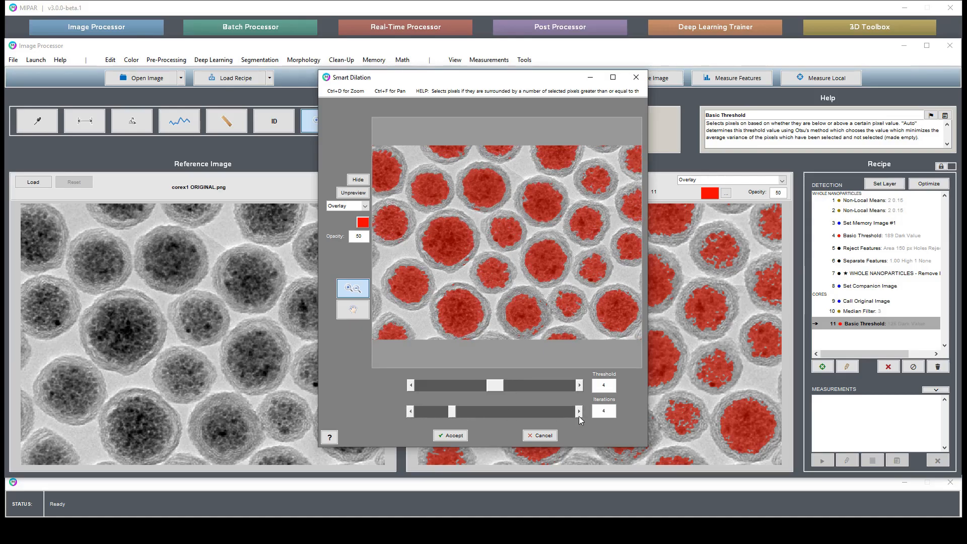
# Set the Smart Dilation iterations to 2, compare the preview with the original selection, and apply the dilation.
pyautogui.click(418, 411)
pyautogui.click(419, 410)
pyautogui.click(355, 193)
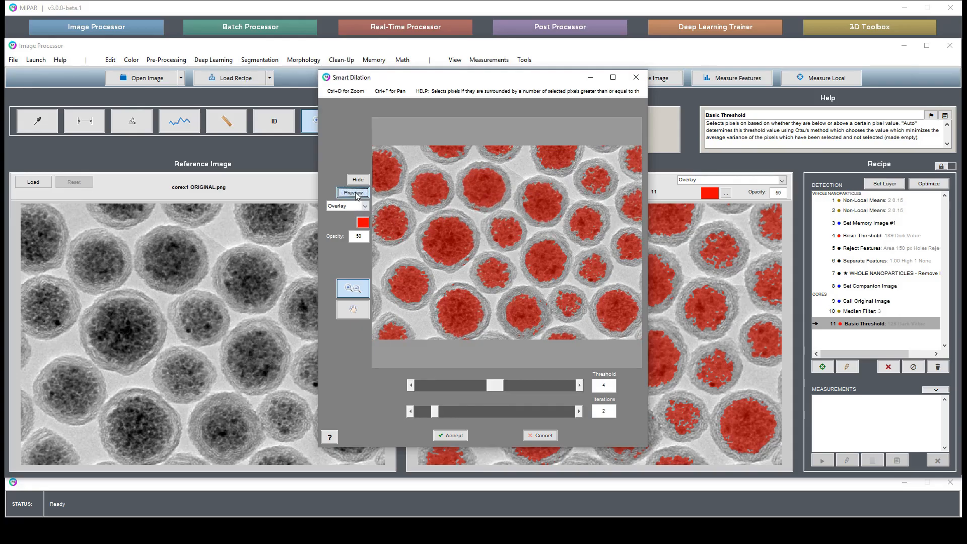
pyautogui.click(355, 194)
pyautogui.click(455, 436)
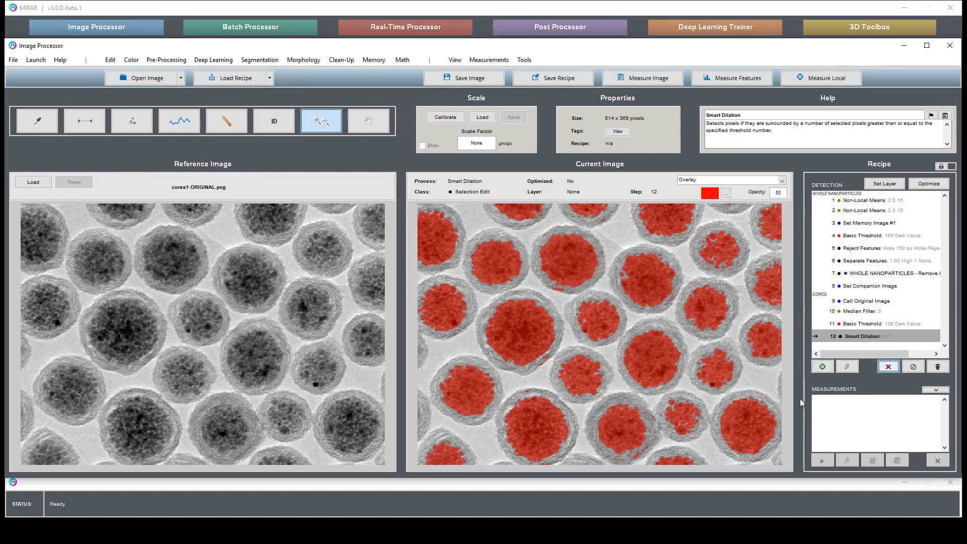
# Apply a Smart Erosion to the cores with threshold 4 and 2 iterations.
pyautogui.click(304, 59)
pyautogui.moveTo(313, 87)
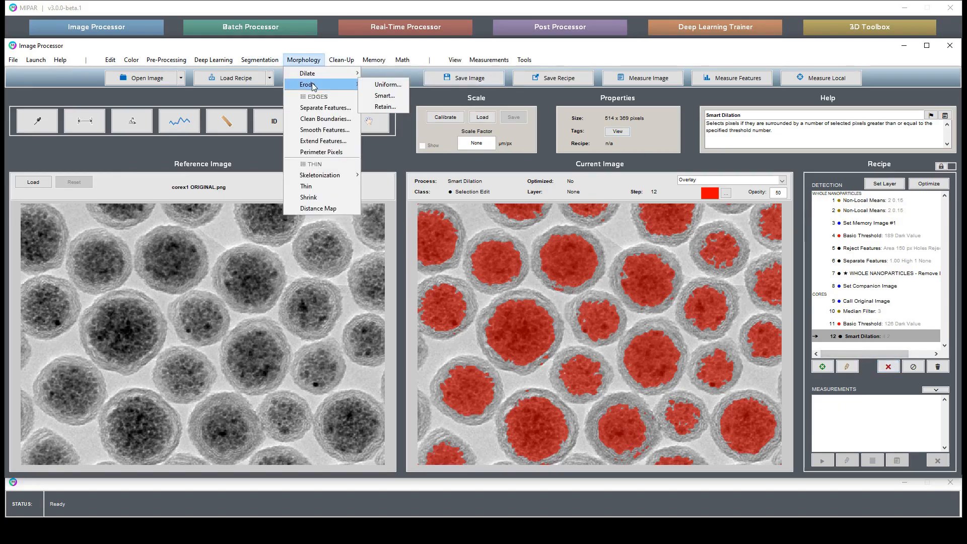
pyautogui.click(385, 96)
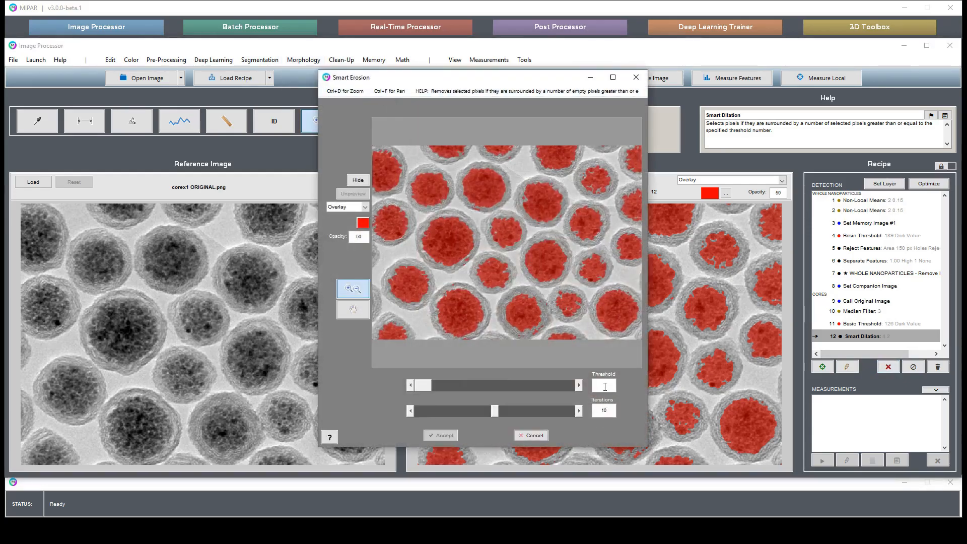
pyautogui.moveTo(595, 410); pyautogui.dragTo(612, 411)
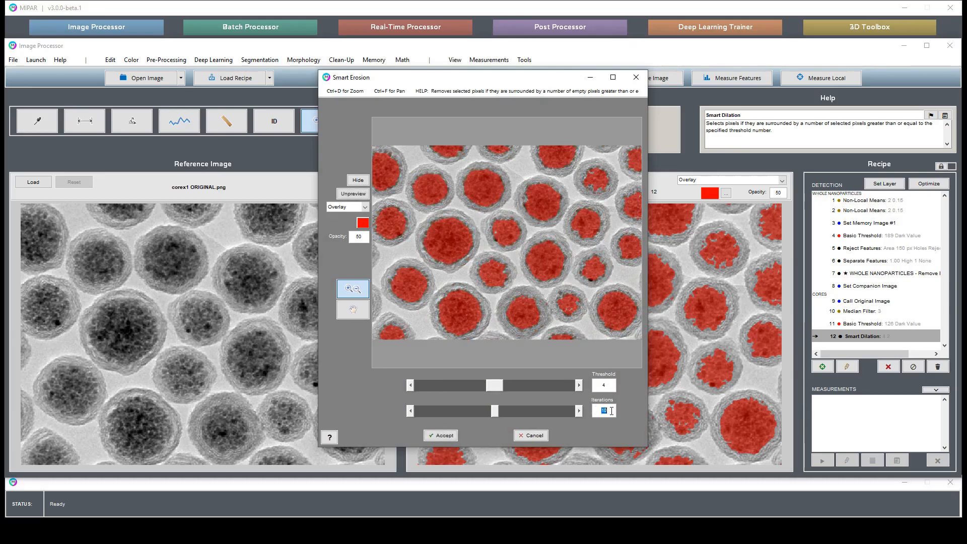
pyautogui.write('2')
pyautogui.click(442, 436)
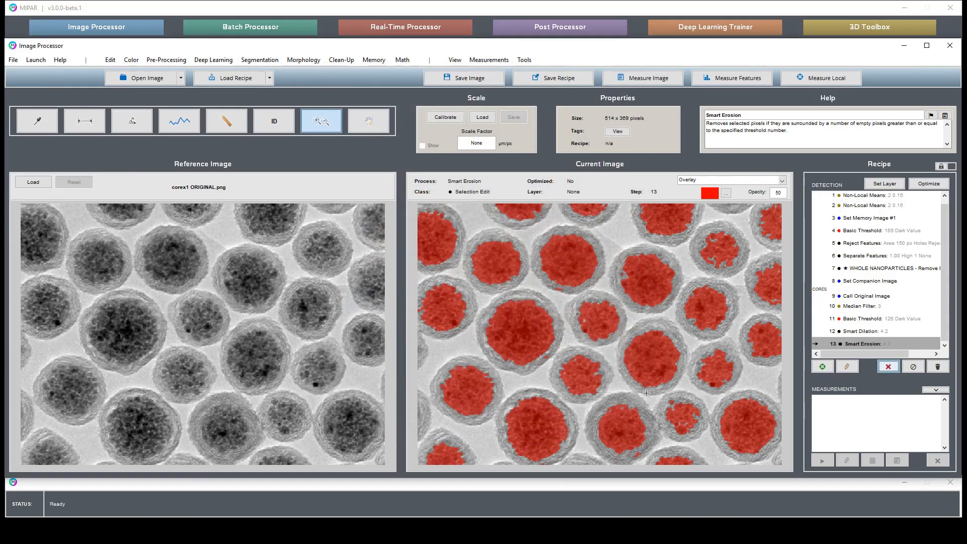
# Compare the core Basic Threshold, Smart Dilation and Smart Erosion results along the upper edge of one core.
pyautogui.click(883, 331)
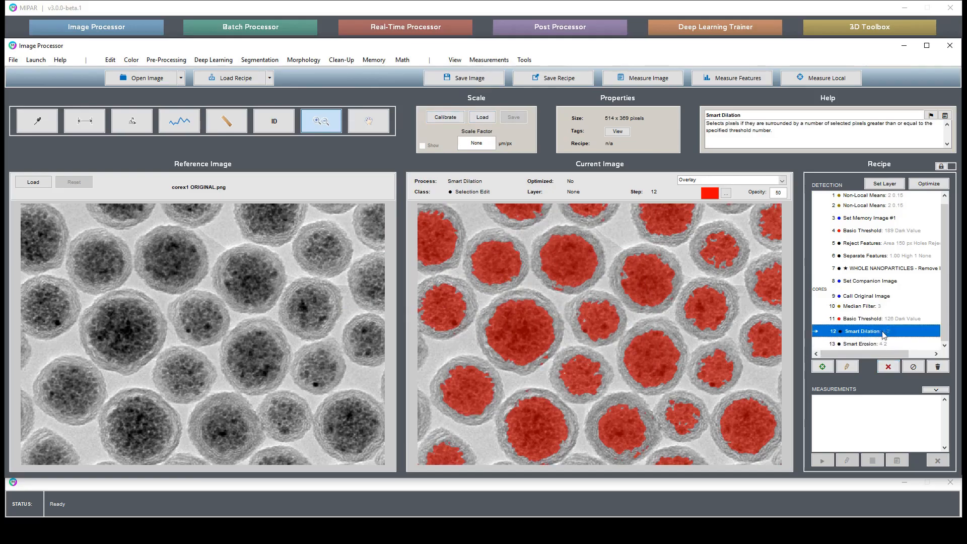
pyautogui.click(884, 344)
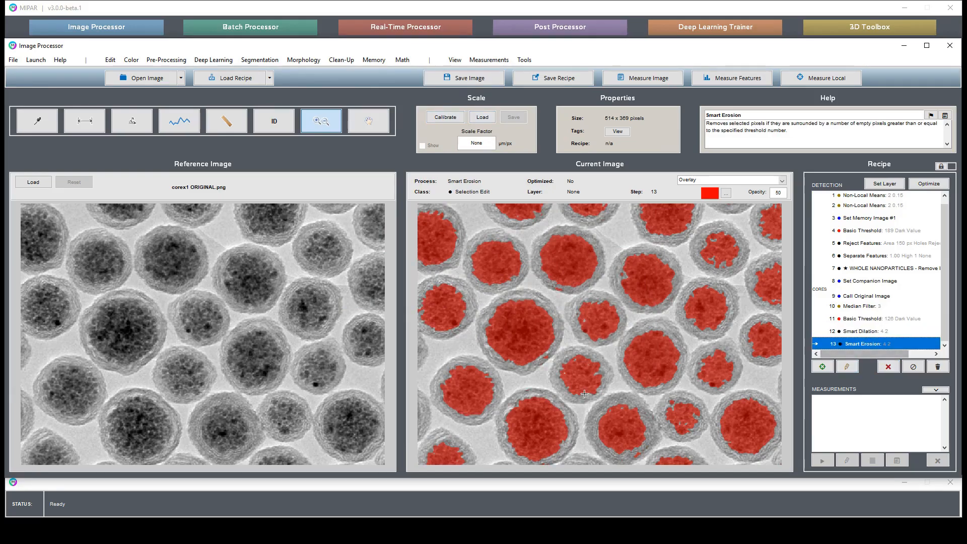
pyautogui.moveTo(635, 432); pyautogui.dragTo(635, 431)
pyautogui.click(881, 319)
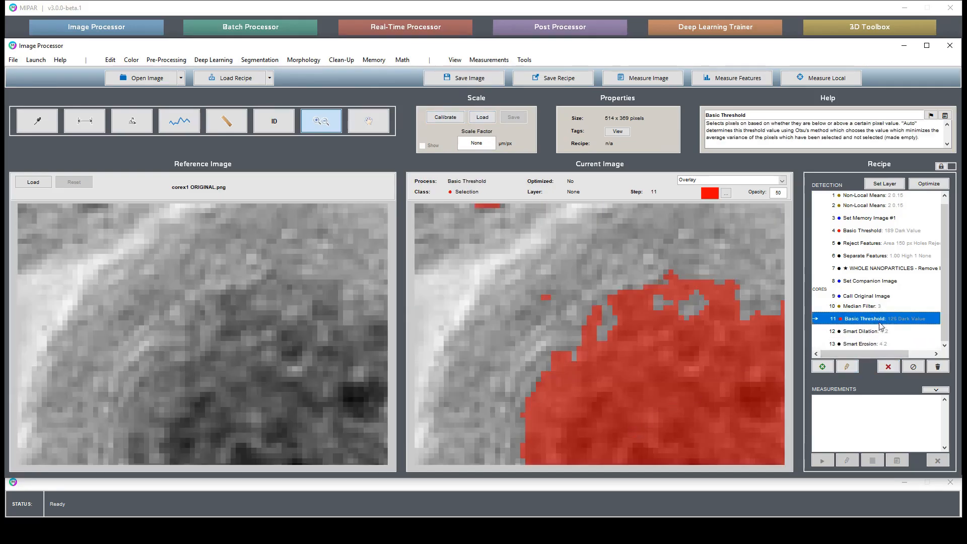
pyautogui.click(880, 331)
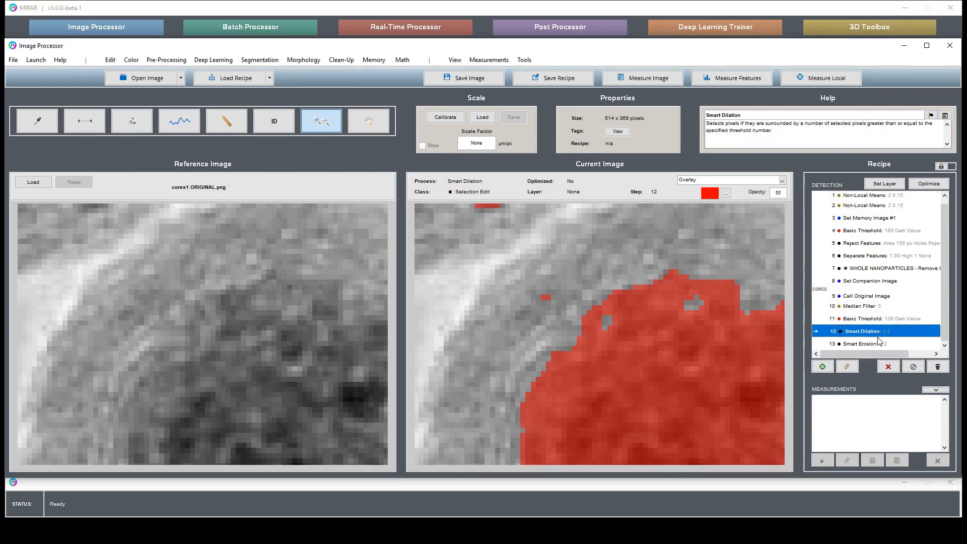
pyautogui.click(880, 343)
pyautogui.click(876, 319)
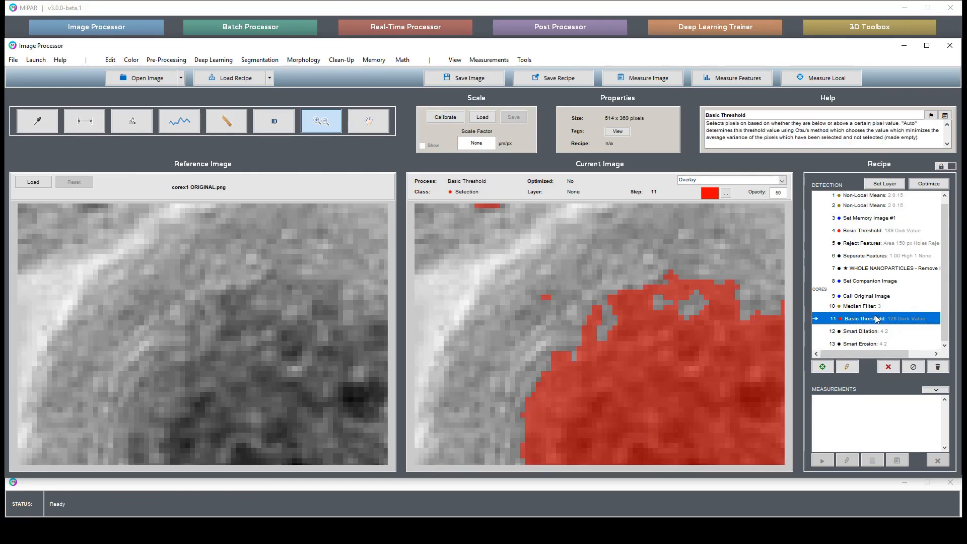
pyautogui.click(879, 342)
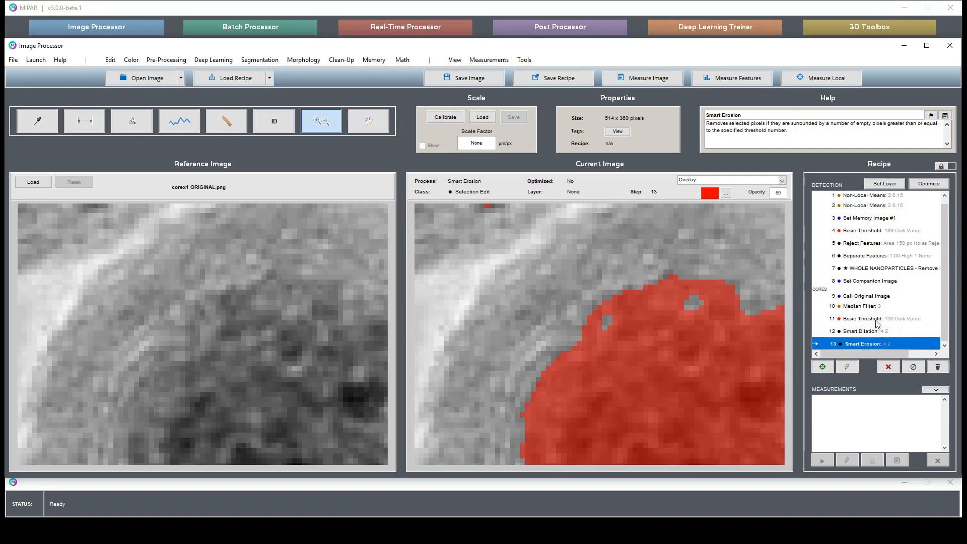
pyautogui.click(876, 320)
pyautogui.click(876, 344)
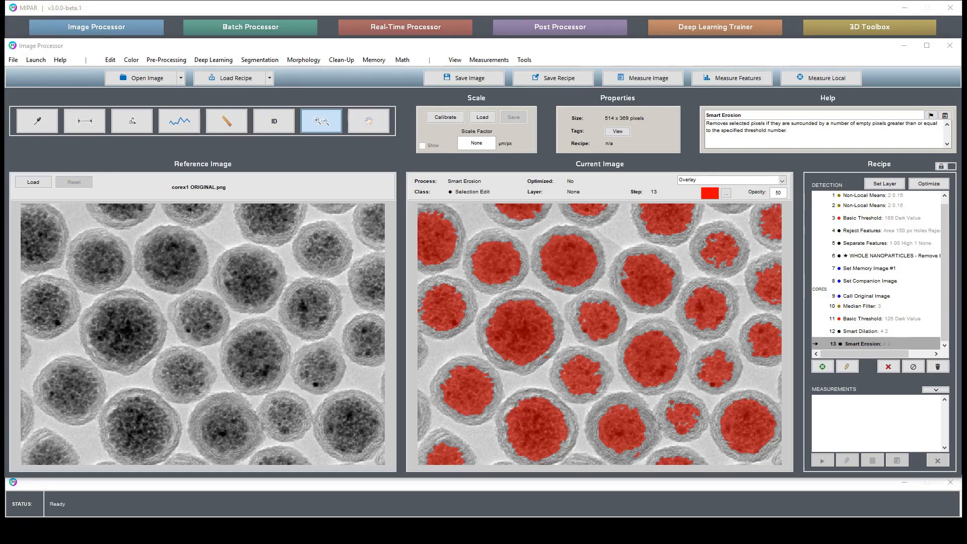
# Examine the Smart Erosion result at the stray speck outside the large core and on a small ragged core.
pyautogui.moveTo(524, 335); pyautogui.dragTo(555, 365)
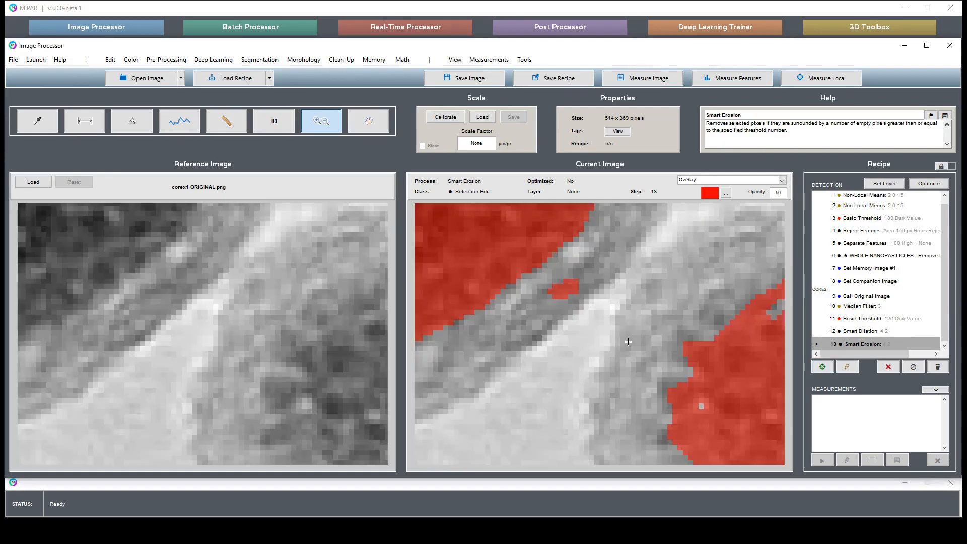
pyautogui.doubleClick(665, 319)
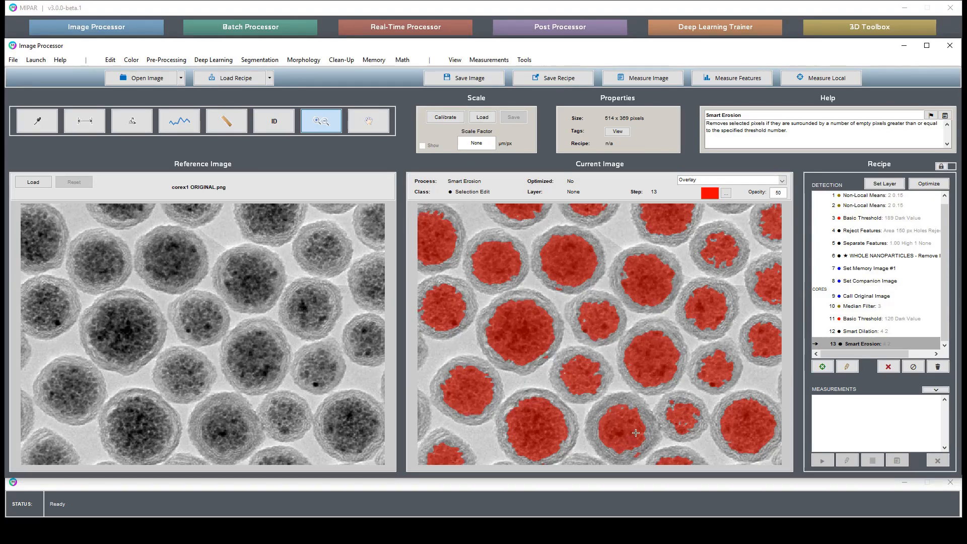
pyautogui.click(692, 418)
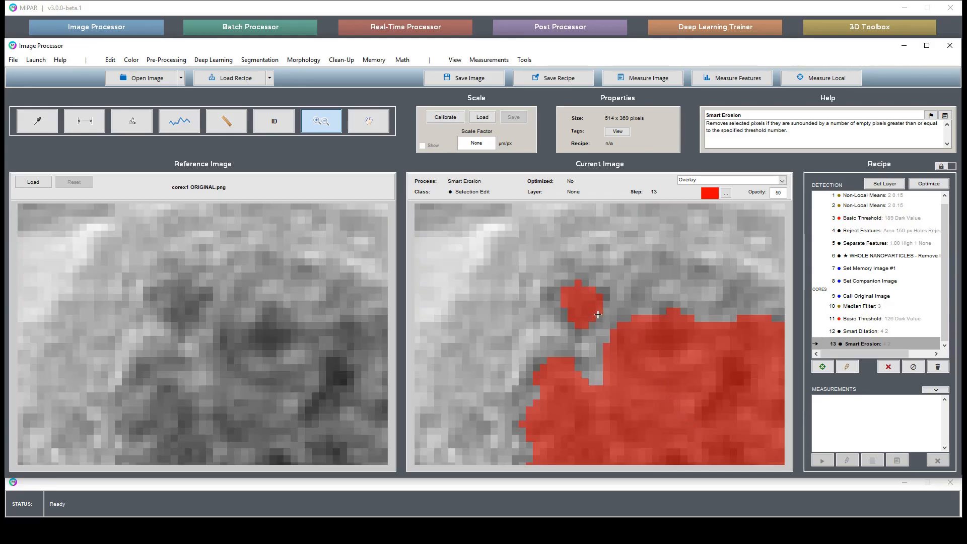
pyautogui.doubleClick(609, 330)
pyautogui.click(574, 382)
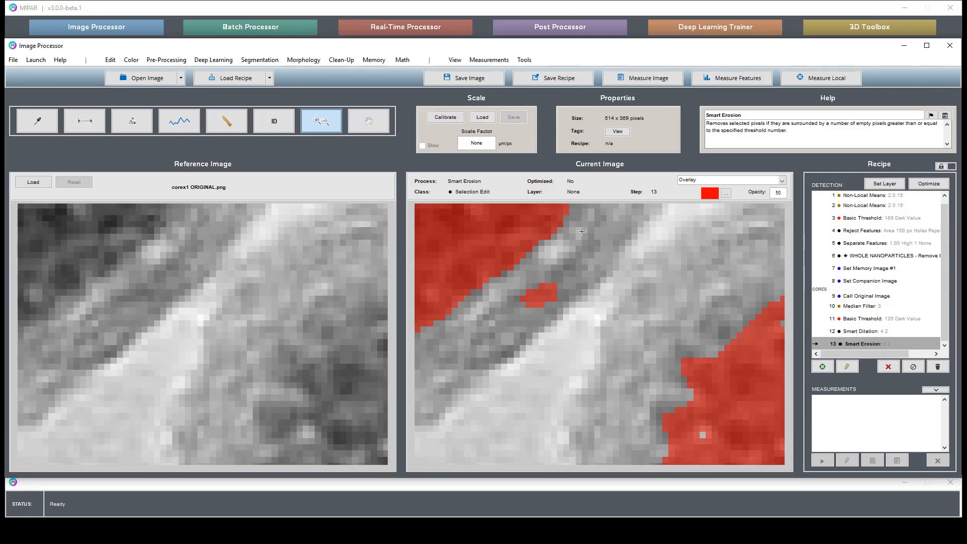
pyautogui.doubleClick(573, 272)
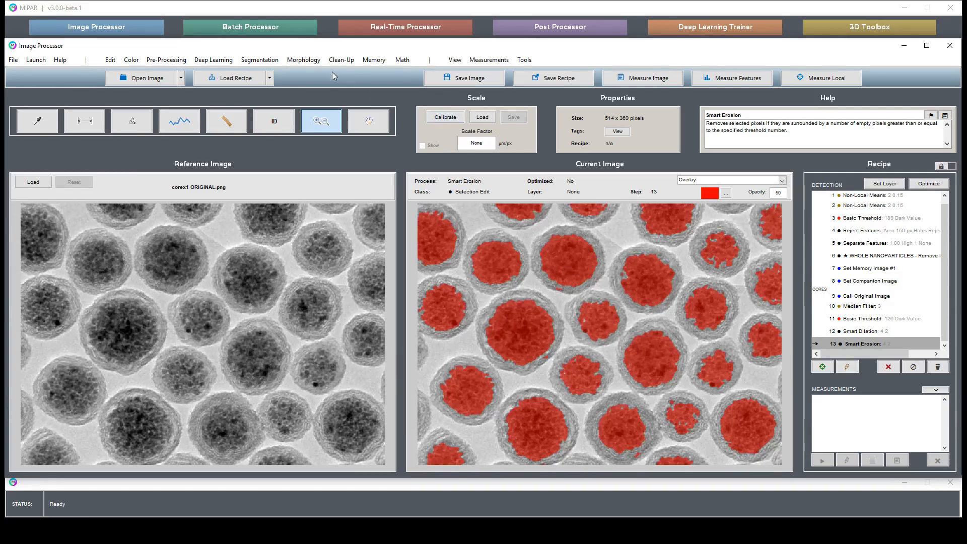
# Apply a Uniform Dilation with a depth of 2 to the core selection.
pyautogui.click(304, 60)
pyautogui.moveTo(313, 74)
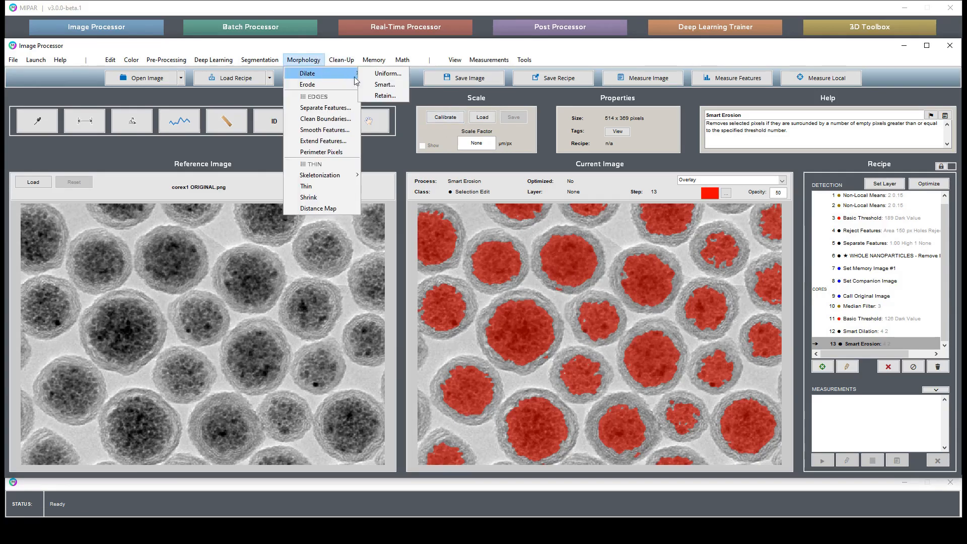
pyautogui.click(374, 80)
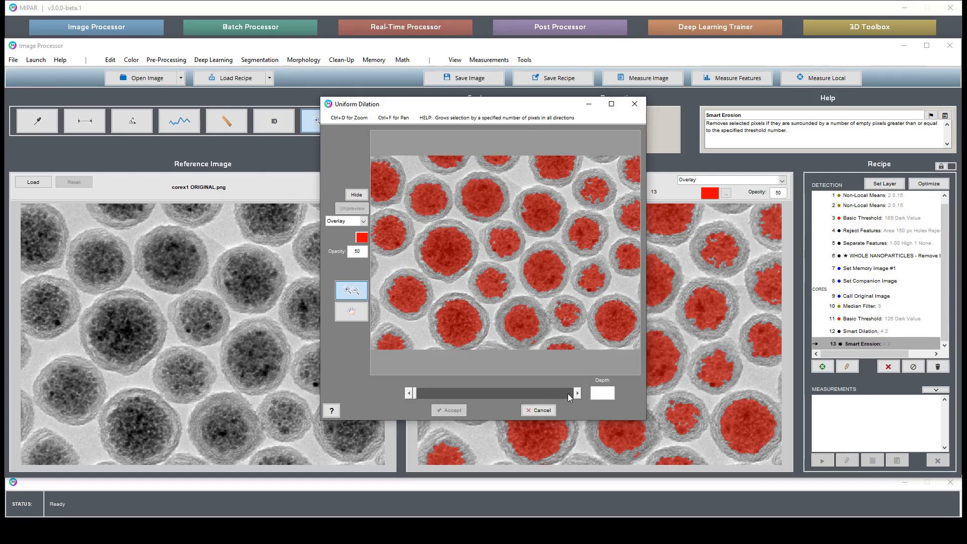
pyautogui.click(577, 394)
pyautogui.click(577, 394)
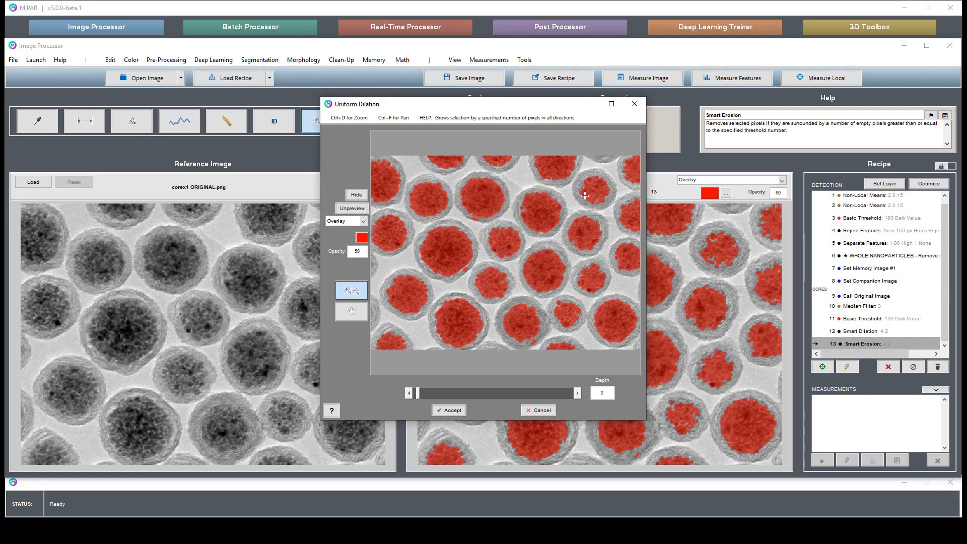
pyautogui.click(451, 410)
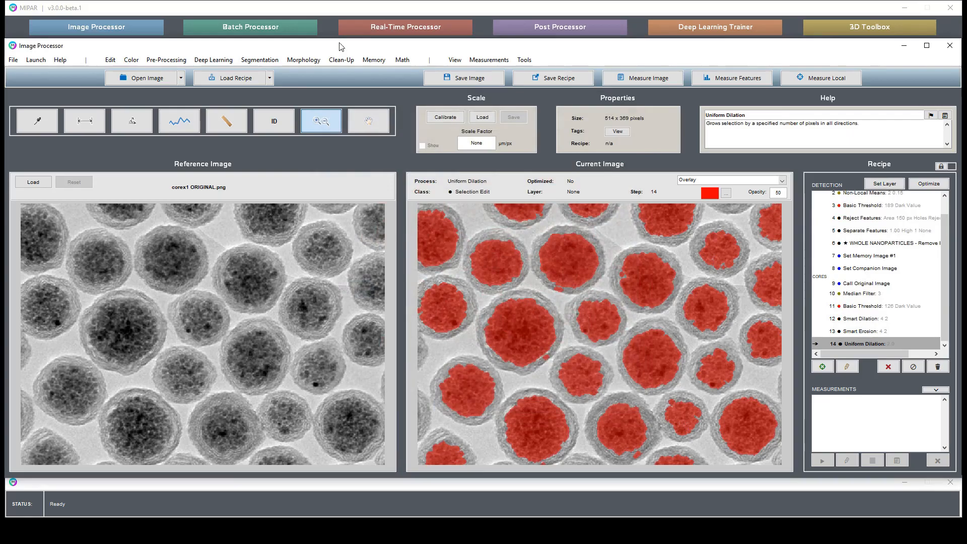
# Apply a Uniform Erosion with a depth of 2 to the dilated cores.
pyautogui.click(342, 60)
pyautogui.moveTo(303, 60)
pyautogui.moveTo(324, 85)
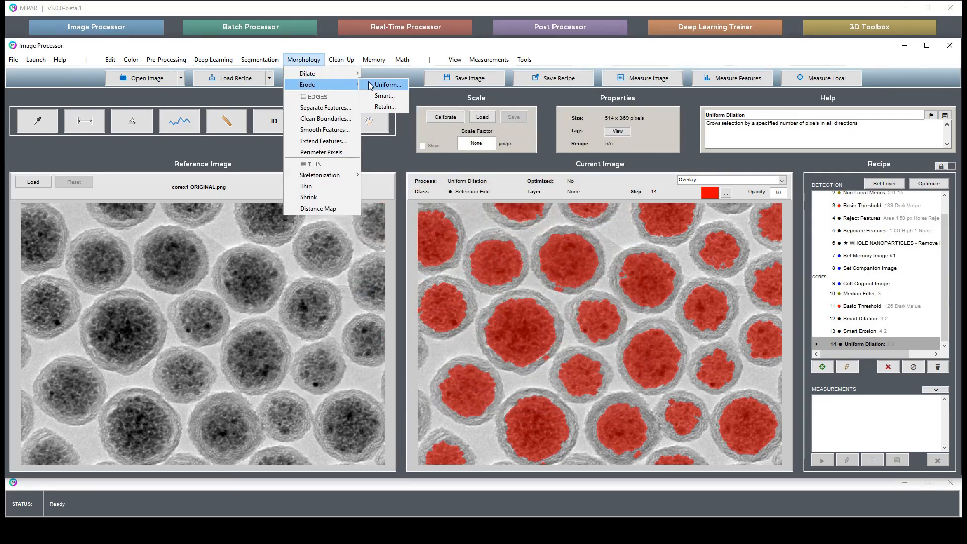
pyautogui.click(382, 84)
pyautogui.click(601, 390)
pyautogui.write('2')
pyautogui.press('Return')
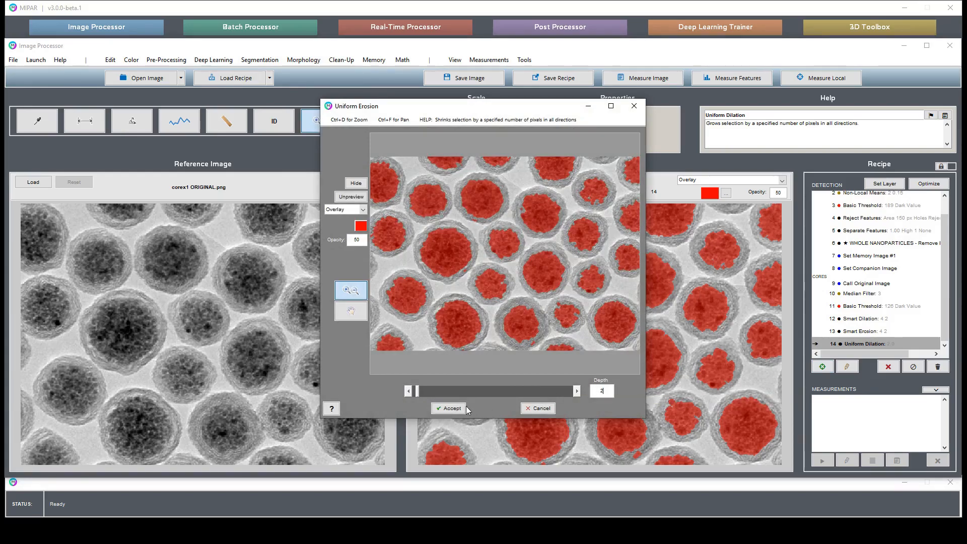
pyautogui.click(450, 410)
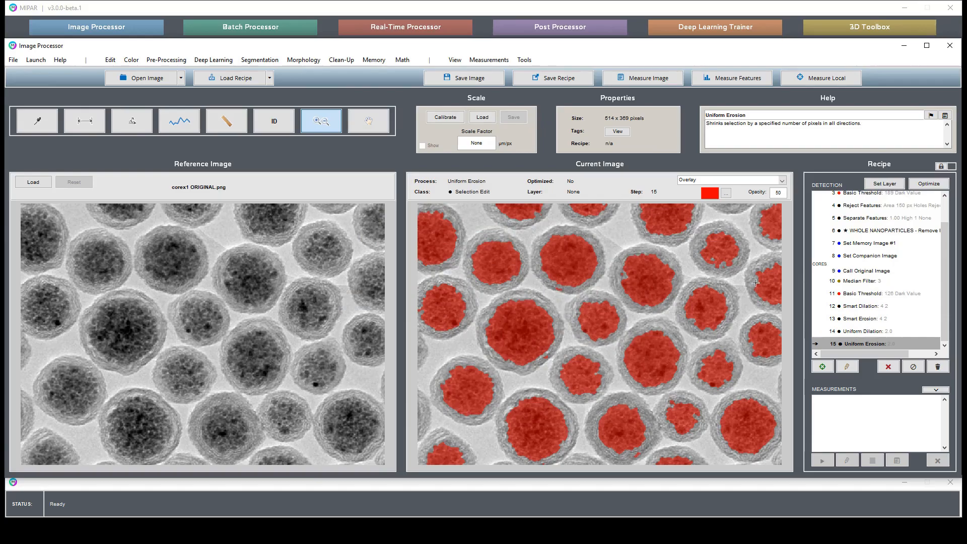
# Compare the core Basic Threshold, Smart Erosion and Uniform Erosion results, looking closely at the ragged core in the upper-right nanoparticle.
pyautogui.click(862, 294)
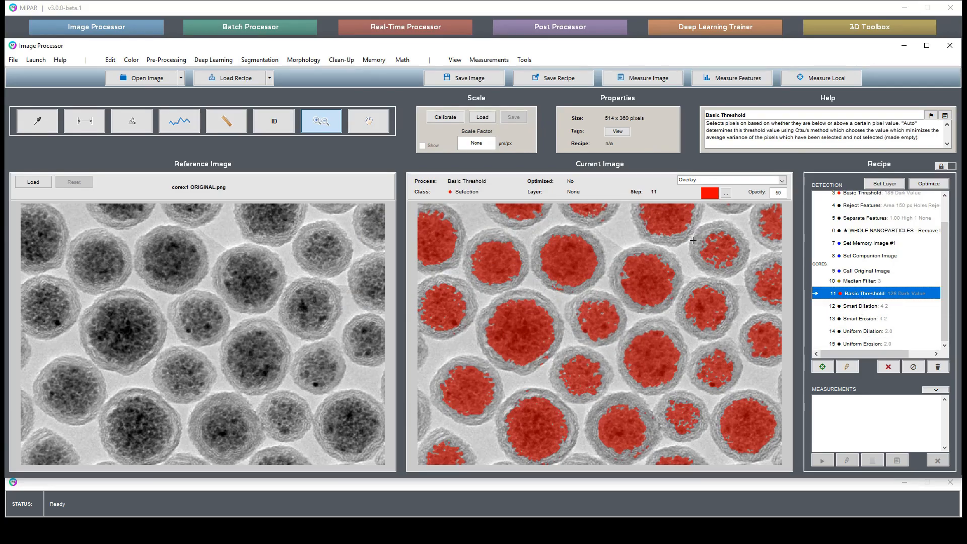
pyautogui.click(862, 318)
pyautogui.moveTo(678, 226); pyautogui.dragTo(760, 280)
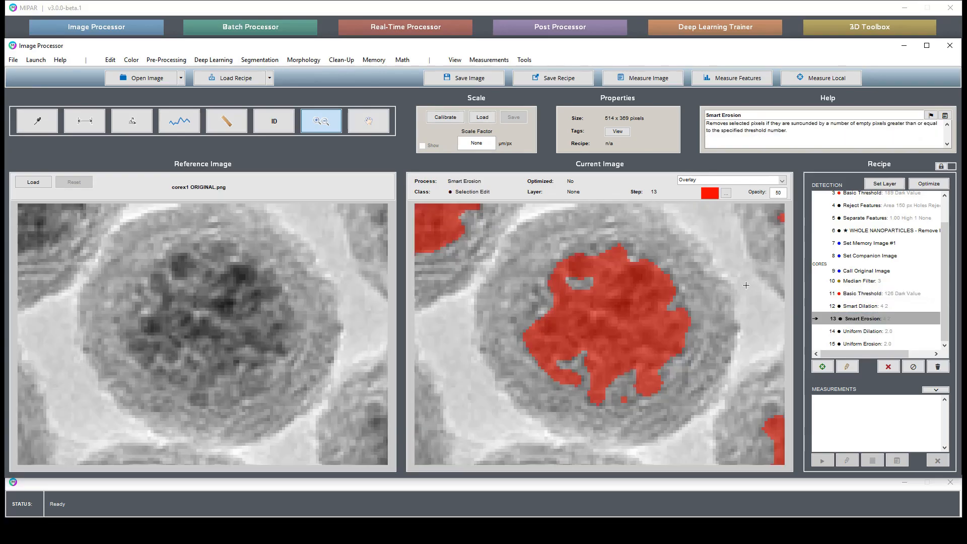
pyautogui.click(869, 345)
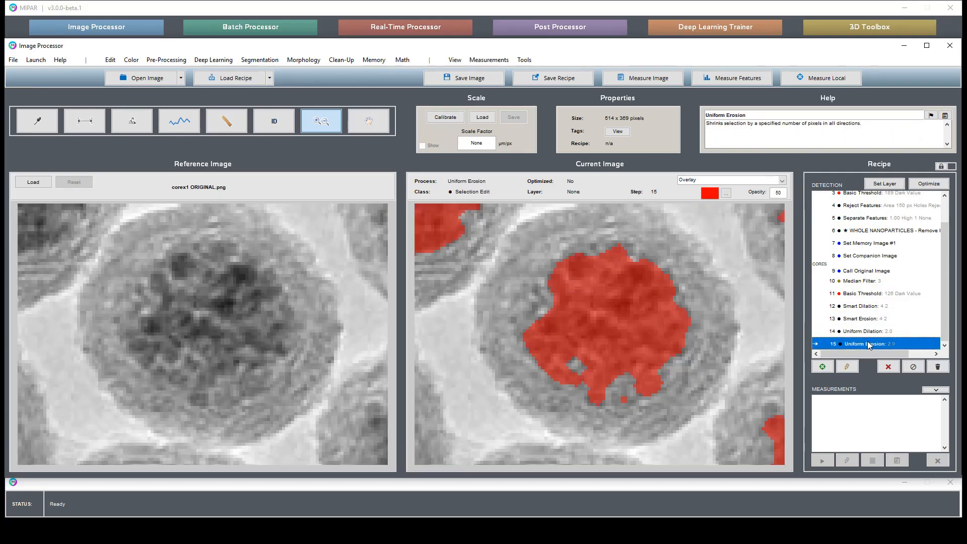
pyautogui.doubleClick(609, 288)
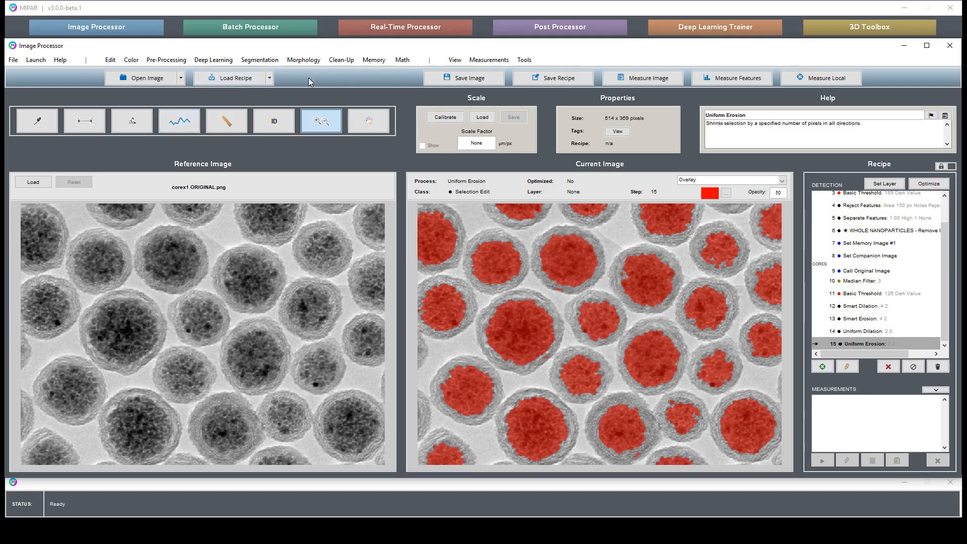
# Measure the areas of two cores and a stray speck, and reject objects with an area of 500 px or less.
pyautogui.click(338, 61)
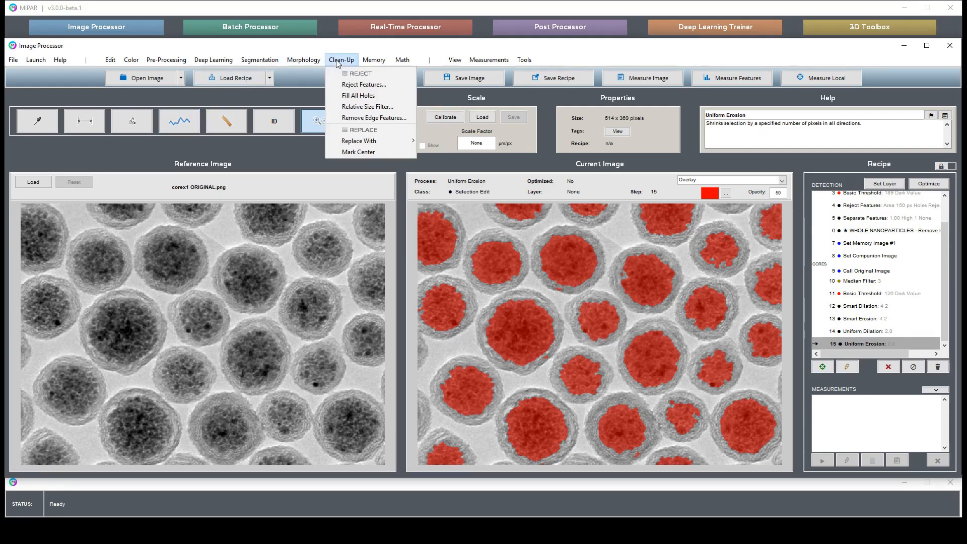
pyautogui.click(350, 87)
pyautogui.click(330, 289)
pyautogui.click(485, 233)
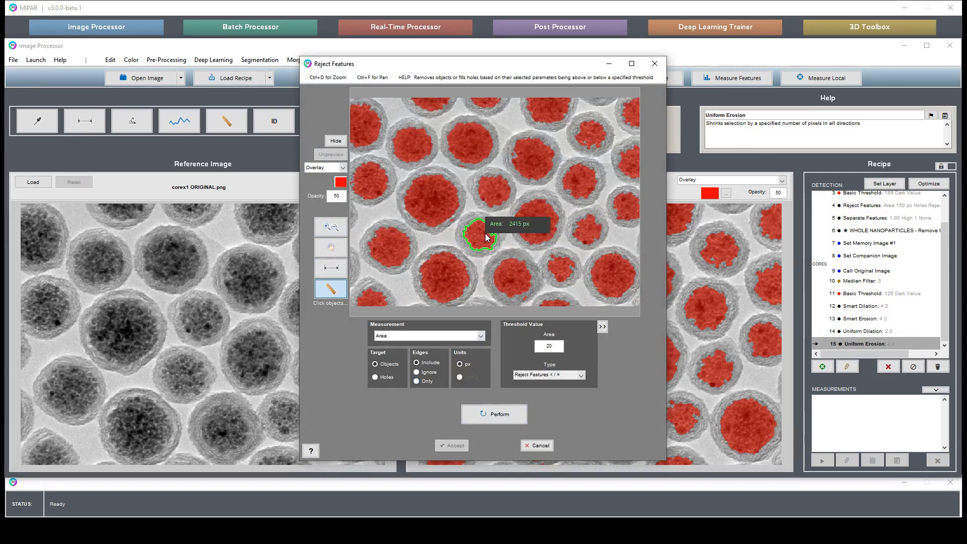
pyautogui.click(451, 220)
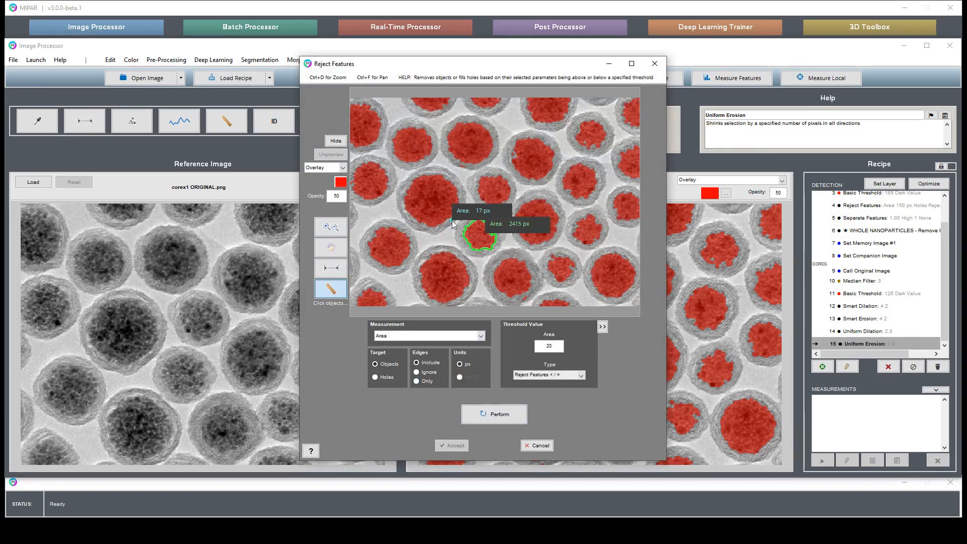
pyautogui.click(543, 160)
pyautogui.doubleClick(558, 346)
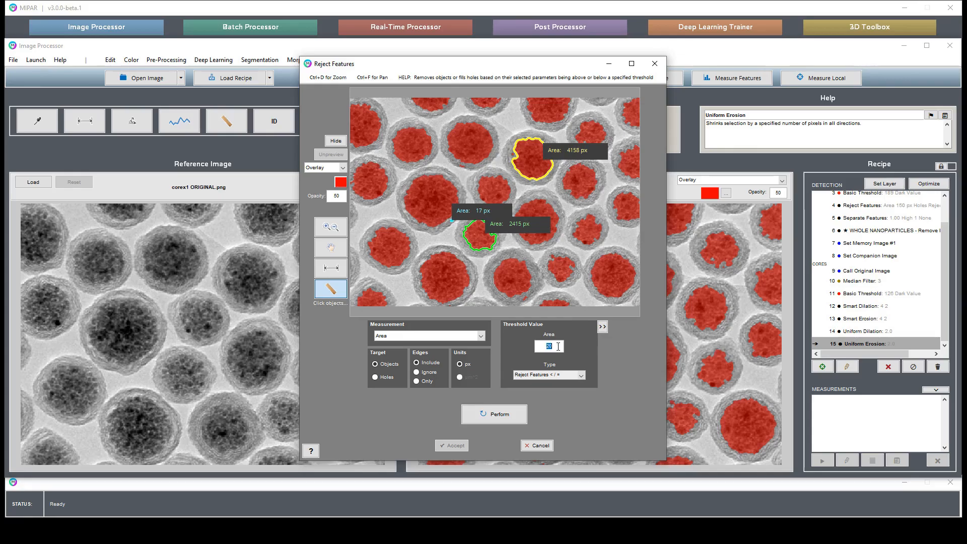
pyautogui.write('500')
pyautogui.press('Return')
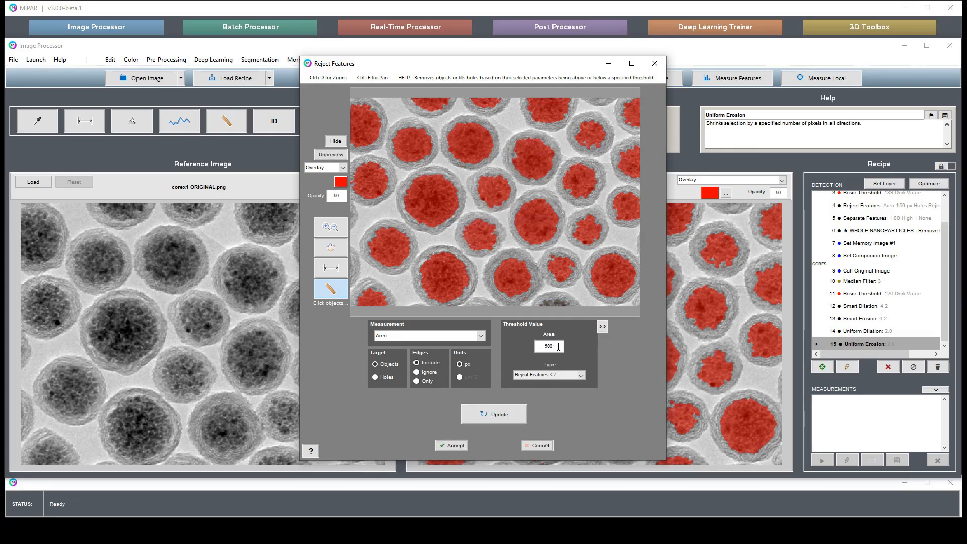
pyautogui.click(451, 445)
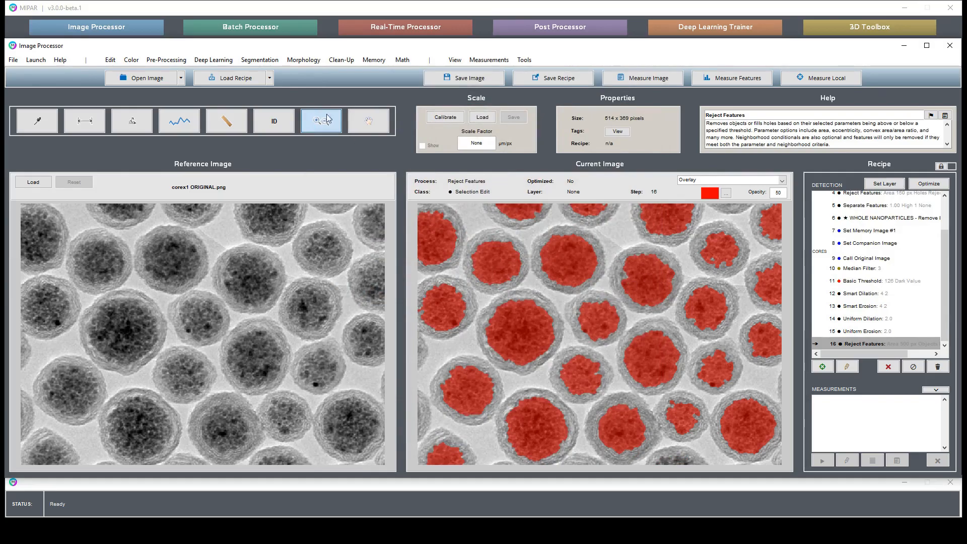
# Fill all holes in the cores and intersect the selection with the companion image.
pyautogui.click(347, 64)
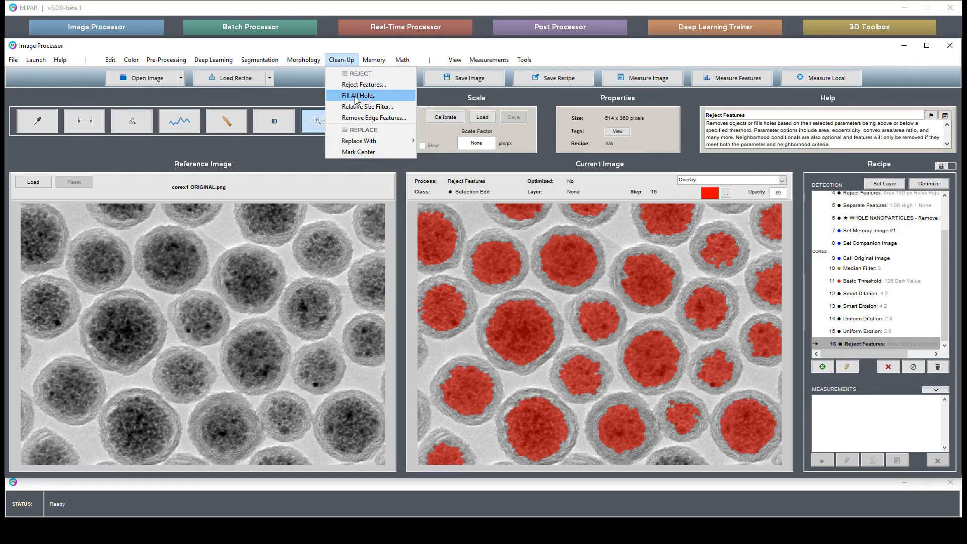
pyautogui.click(355, 96)
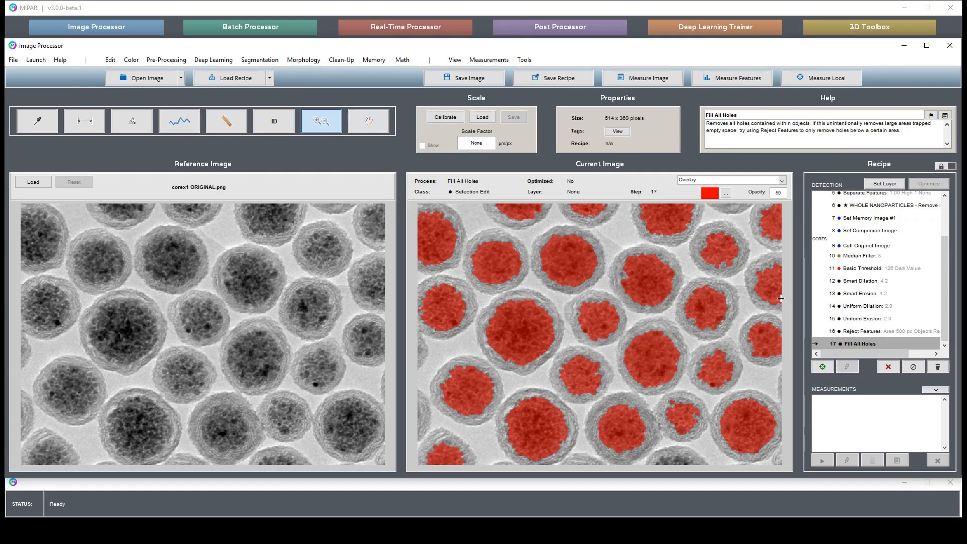
pyautogui.click(402, 60)
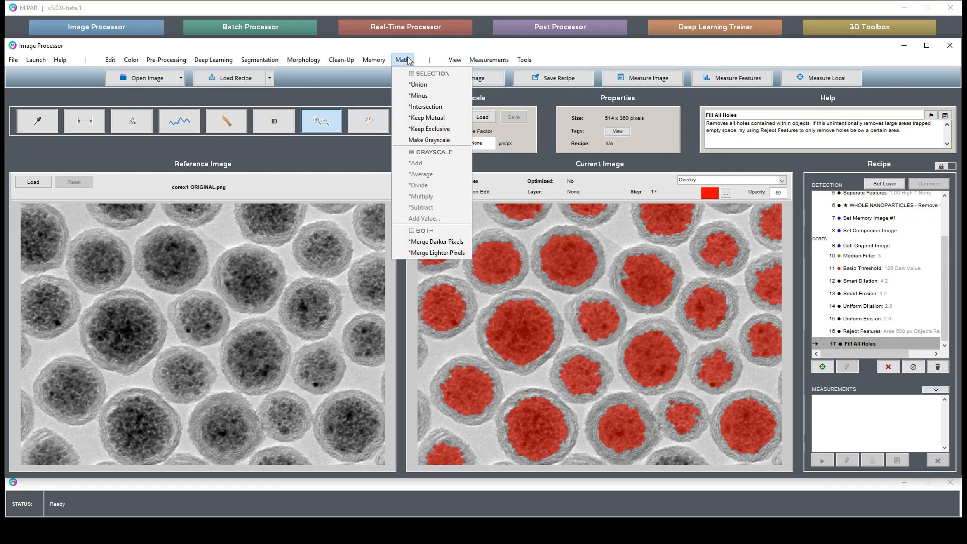
pyautogui.click(426, 107)
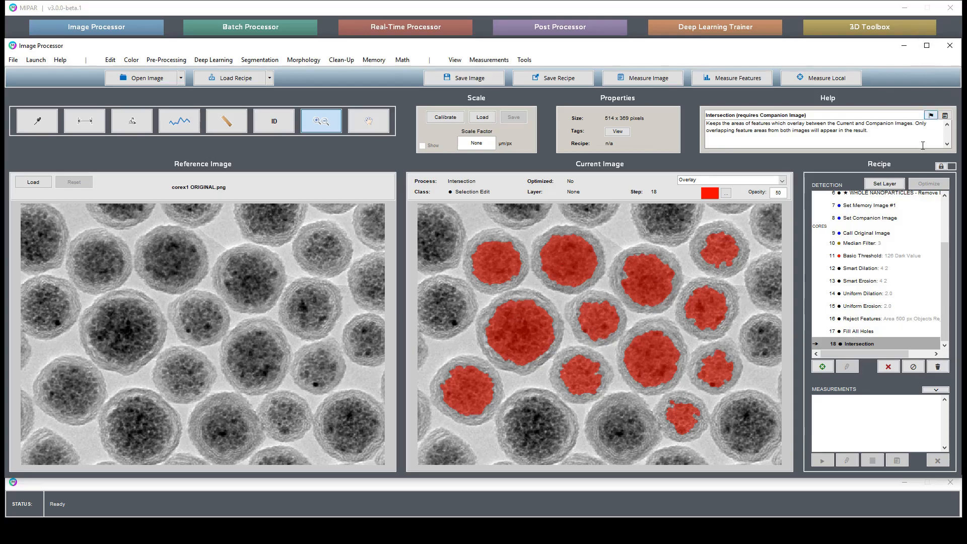
# Set the intersection result as a layer named Cores.
pyautogui.click(899, 184)
pyautogui.write('Cores')
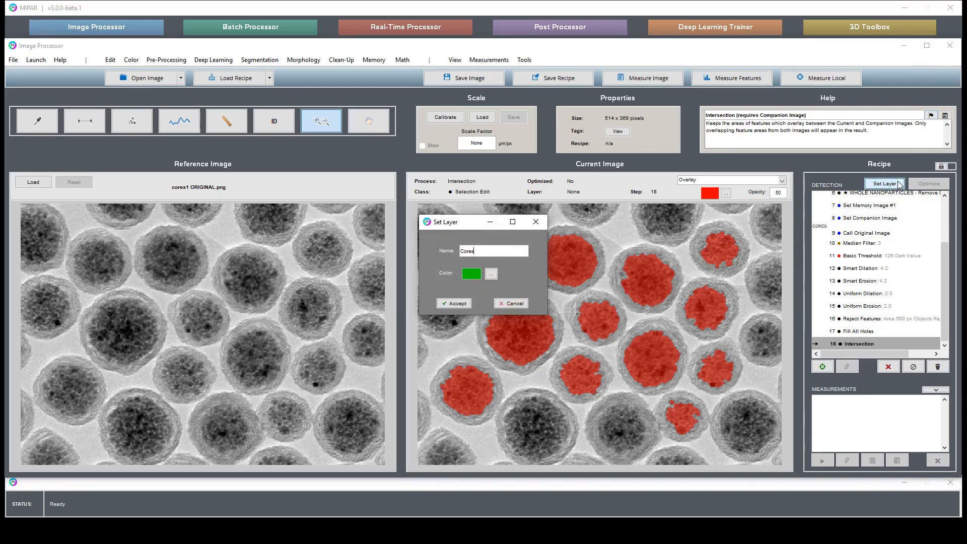
pyautogui.press('Tab')
pyautogui.press('Return')
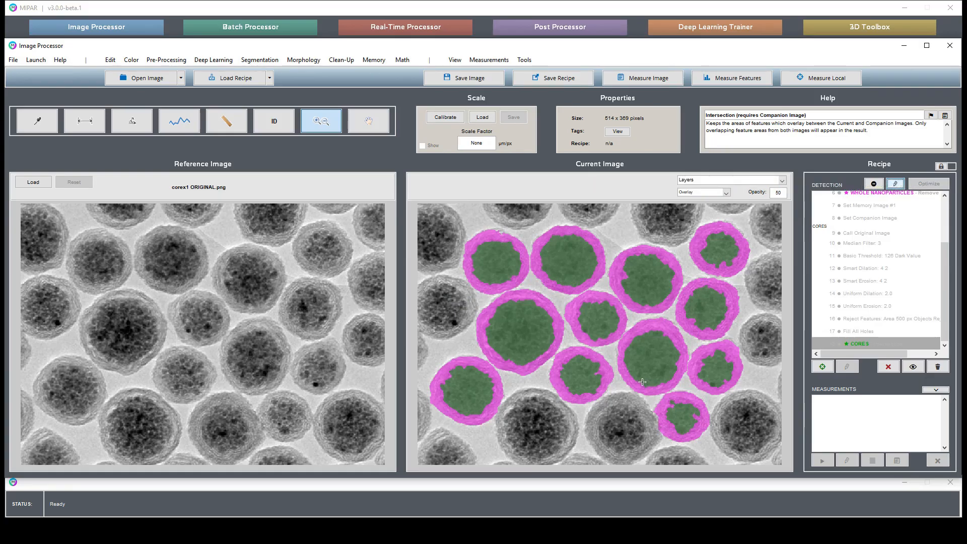
# Examine the Cores layer on the small lower-right nanoparticle and the core Basic Threshold result at the edge of a large core.
pyautogui.moveTo(642, 381); pyautogui.dragTo(727, 441)
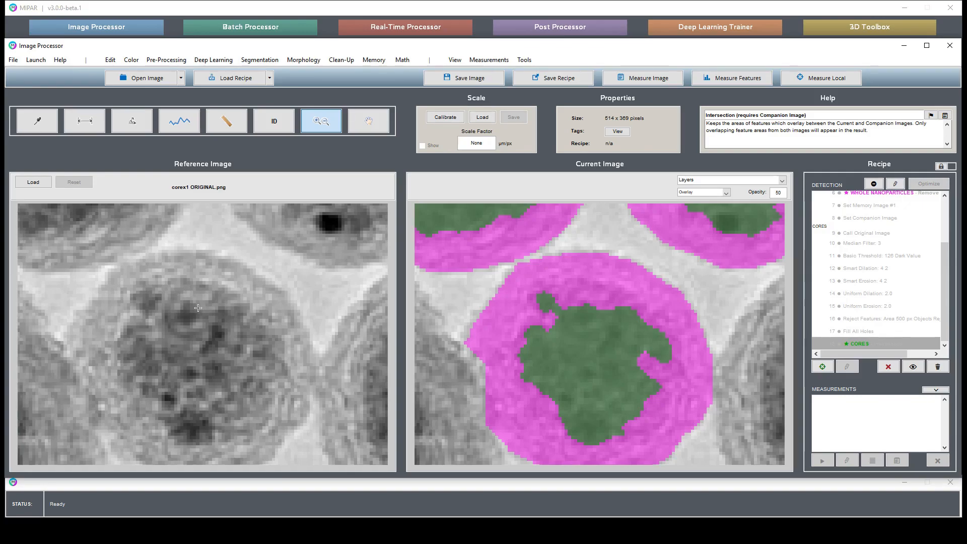
pyautogui.doubleClick(597, 298)
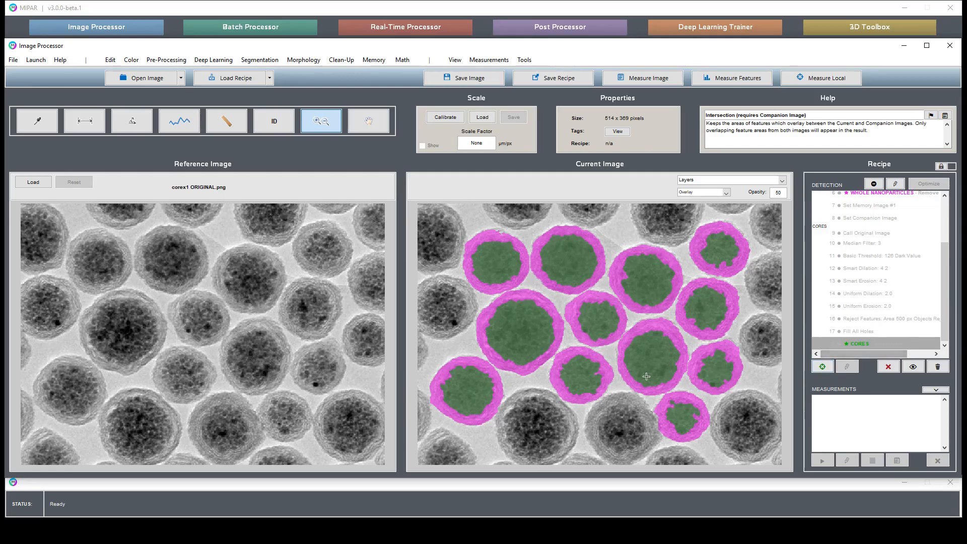
pyautogui.click(888, 217)
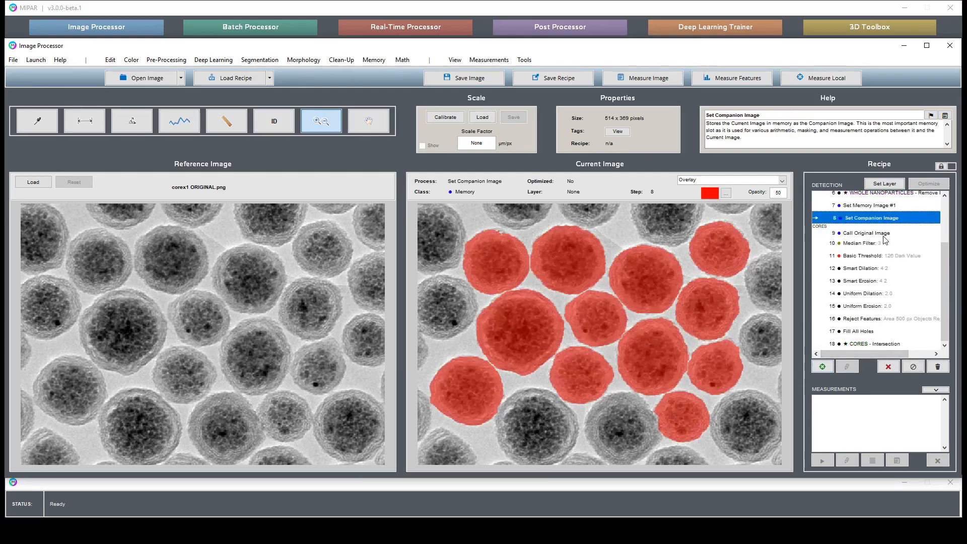
pyautogui.click(886, 233)
pyautogui.click(886, 259)
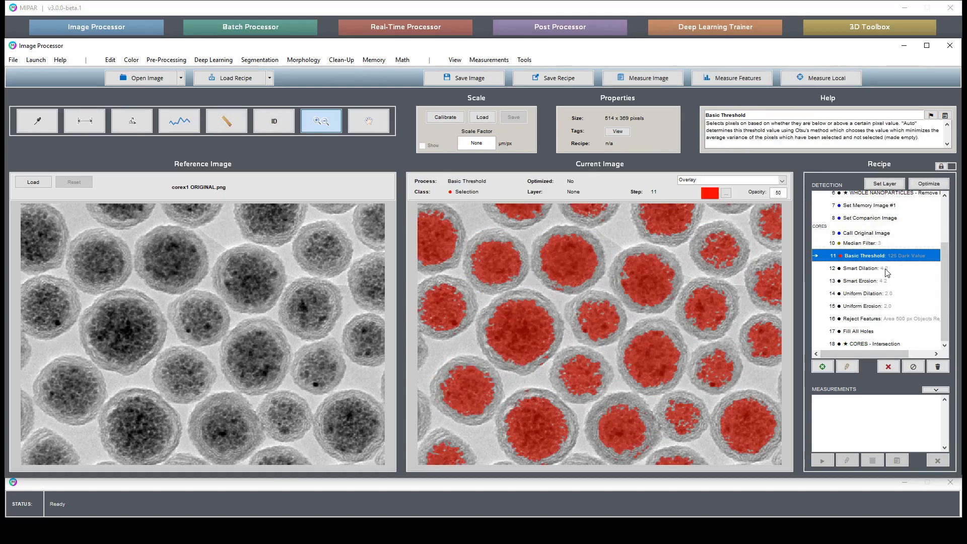
pyautogui.moveTo(511, 341); pyautogui.dragTo(561, 376)
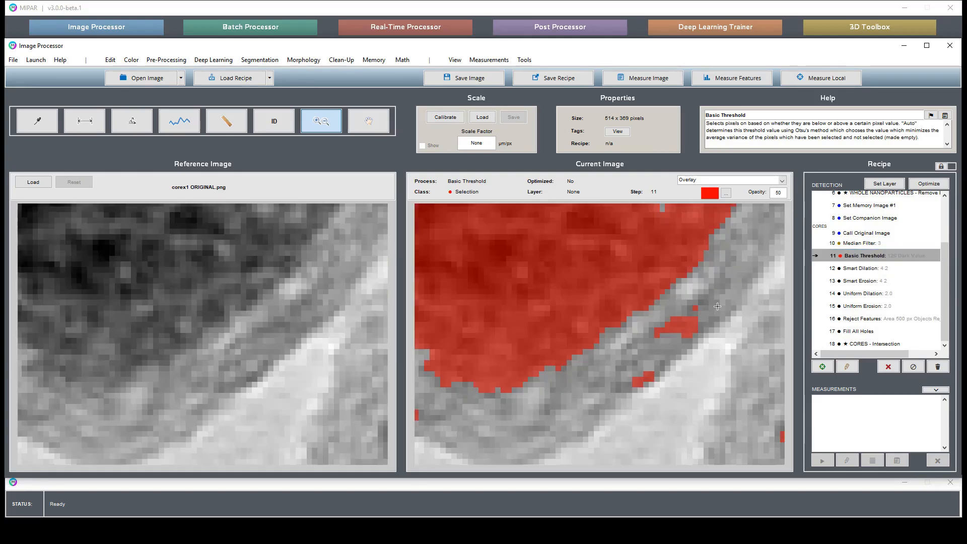
pyautogui.doubleClick(656, 339)
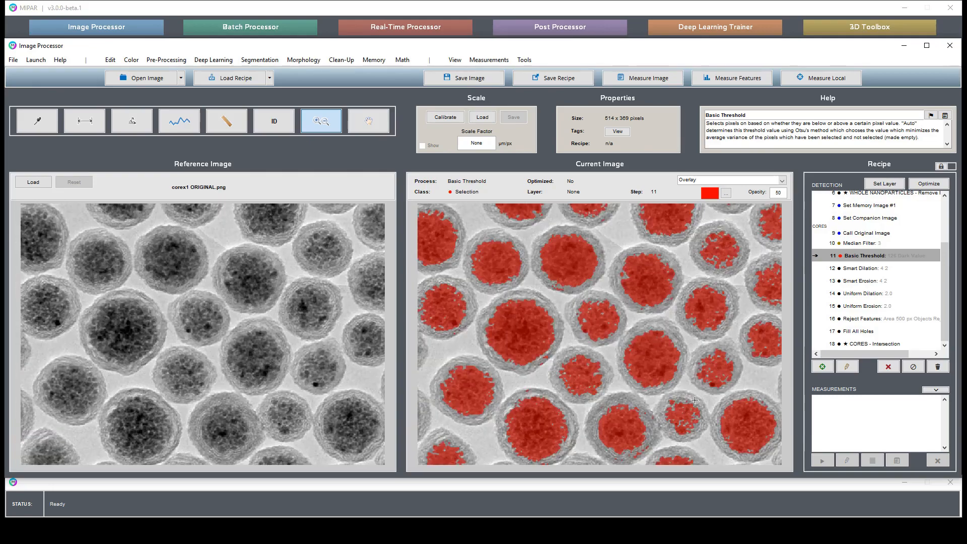
# Try a value of 147 for the cores' Basic Threshold and discard the change.
pyautogui.doubleClick(862, 256)
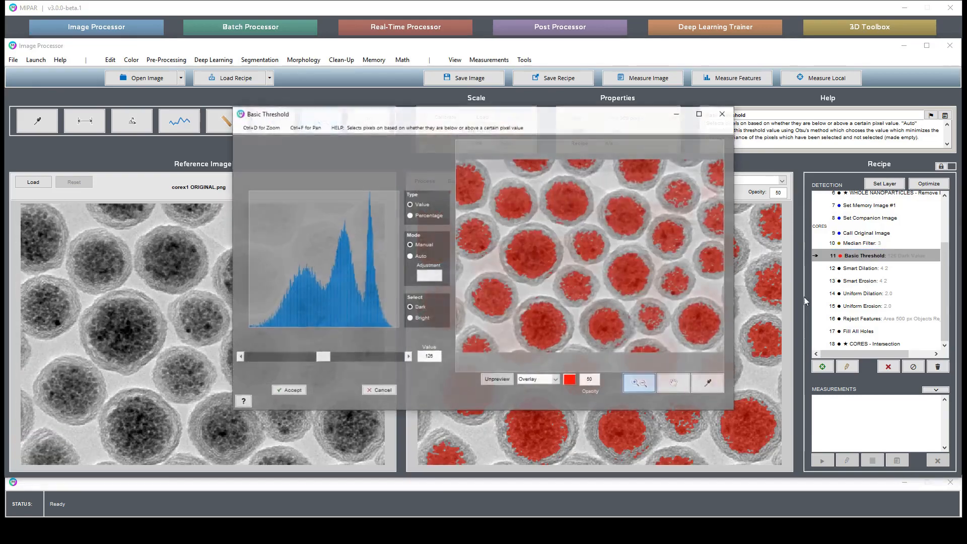
pyautogui.moveTo(324, 355); pyautogui.dragTo(334, 359)
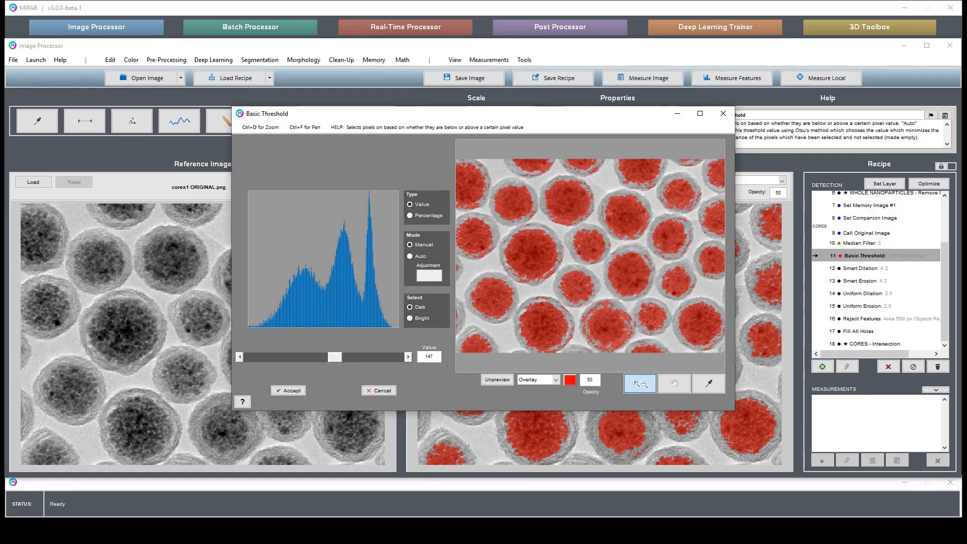
pyautogui.click(379, 392)
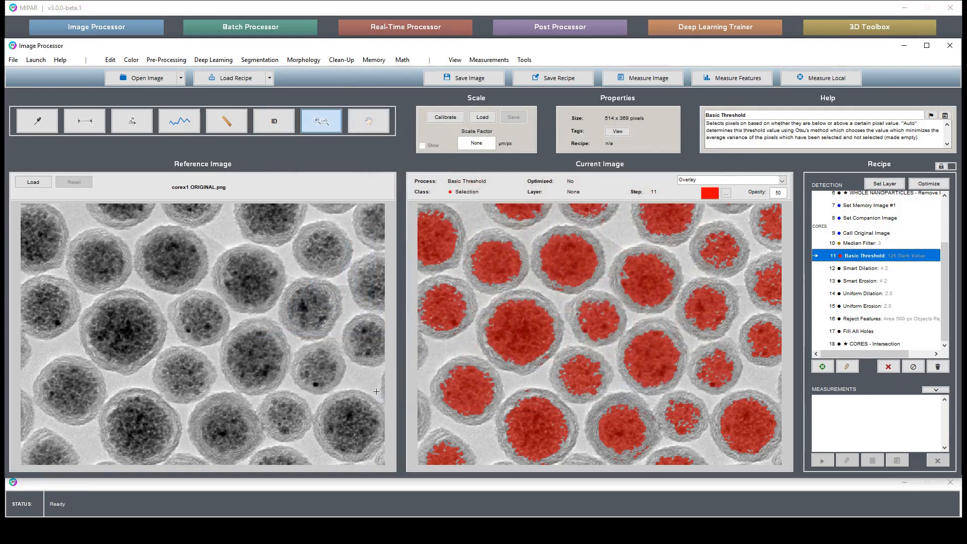
# Review the Smart Dilation and Smart Erosion results against the core Basic Threshold across the whole image.
pyautogui.click(879, 269)
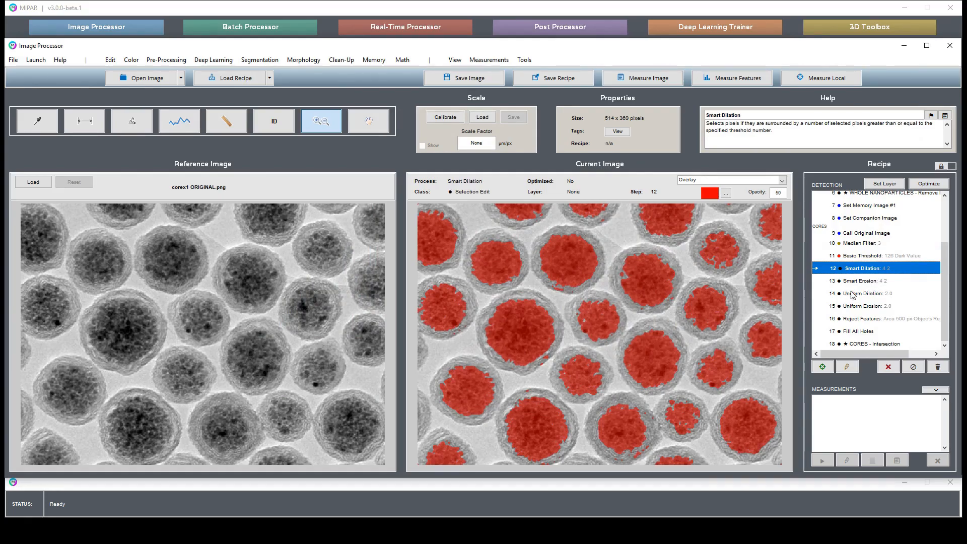
pyautogui.click(873, 286)
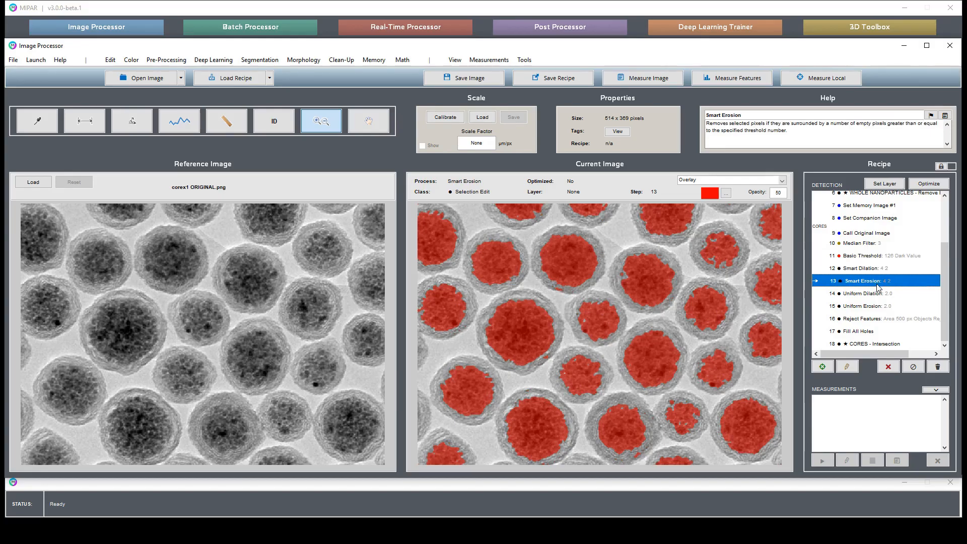
pyautogui.click(873, 257)
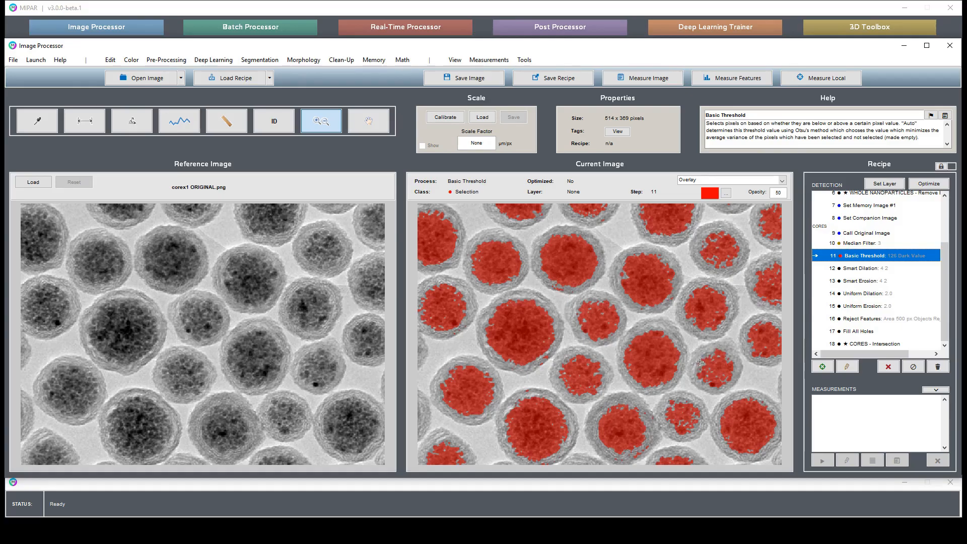
# Compare the core Basic Threshold, Smart Dilation and Smart Erosion results at the edge of a small core.
pyautogui.moveTo(701, 356); pyautogui.dragTo(720, 385)
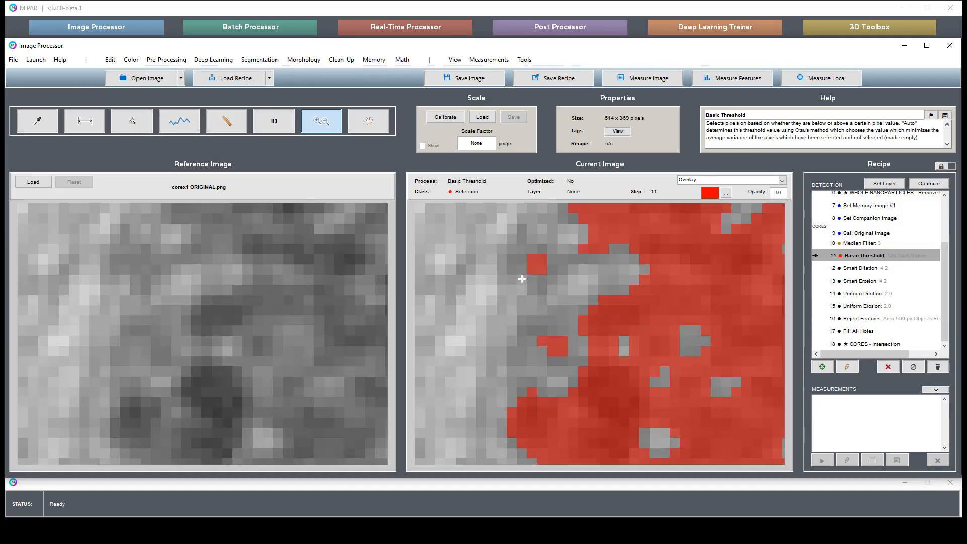
pyautogui.click(855, 270)
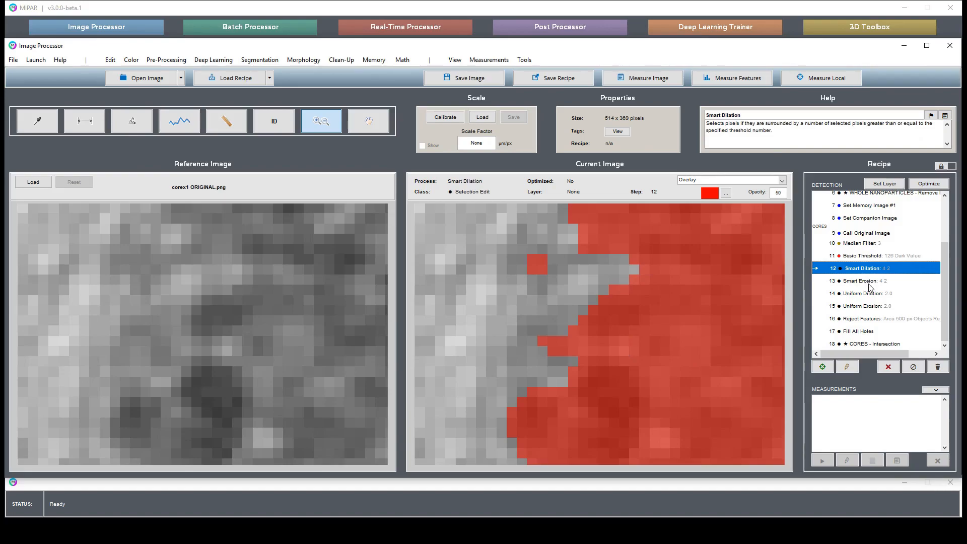
pyautogui.click(871, 282)
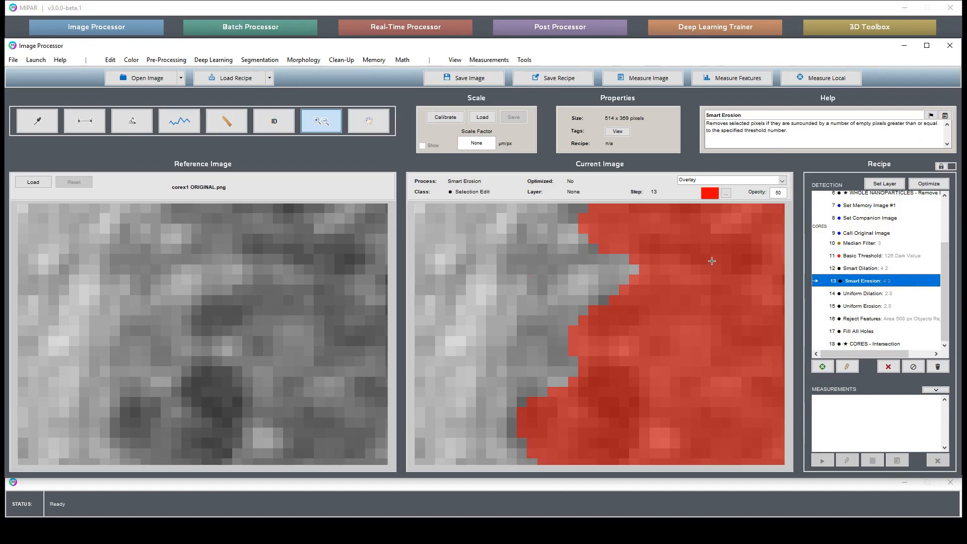
pyautogui.doubleClick(590, 279)
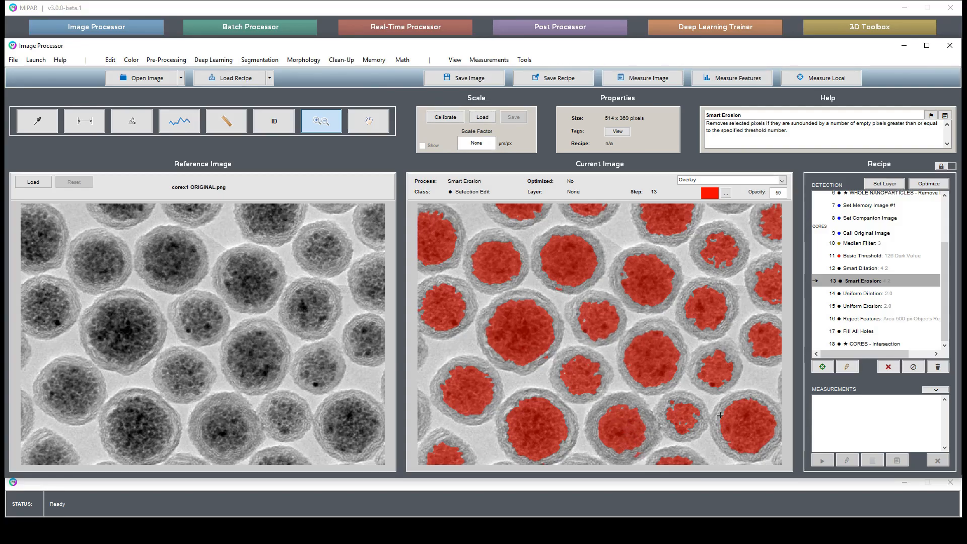
# Review the Cores layer, the Median Filter result and the dilation and erosion steps in the recipe.
pyautogui.click(896, 346)
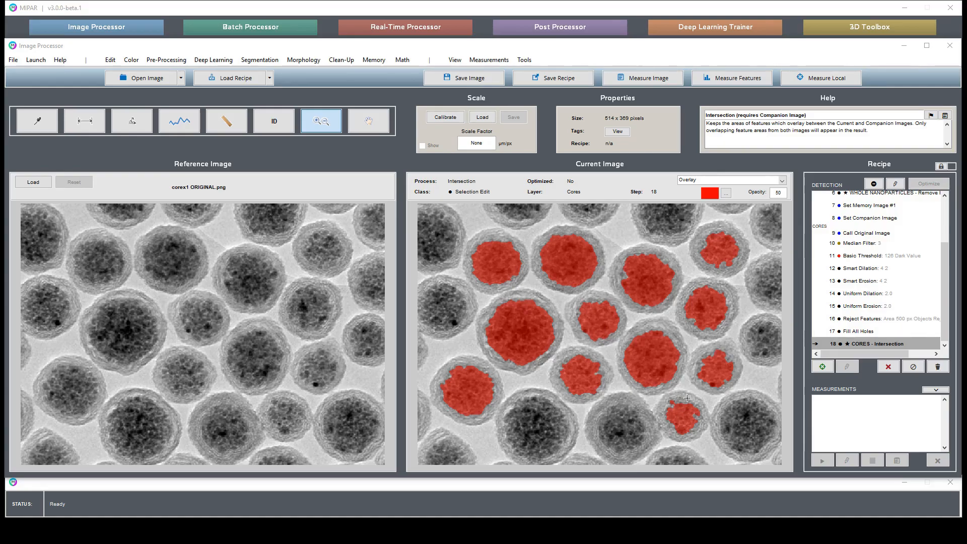
pyautogui.click(864, 243)
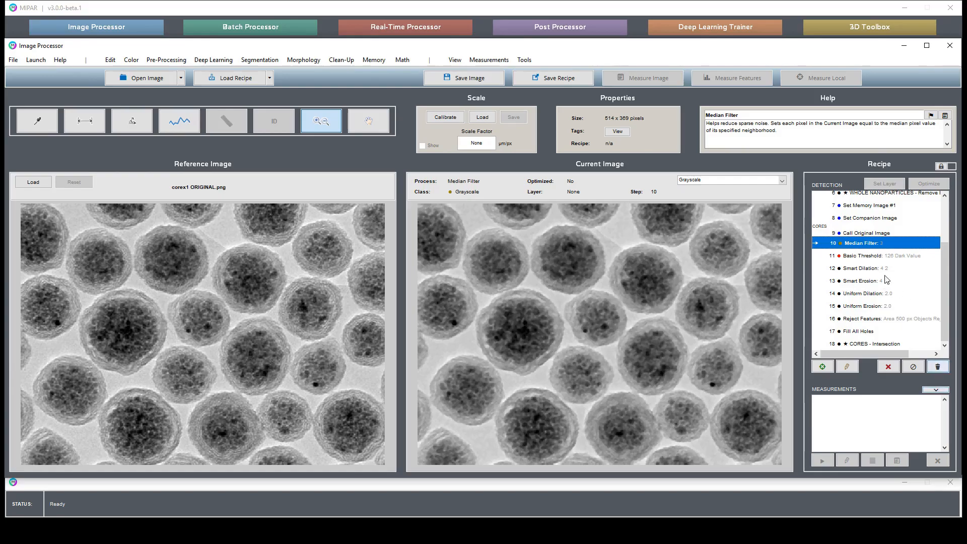
pyautogui.moveTo(879, 268); pyautogui.dragTo(886, 302)
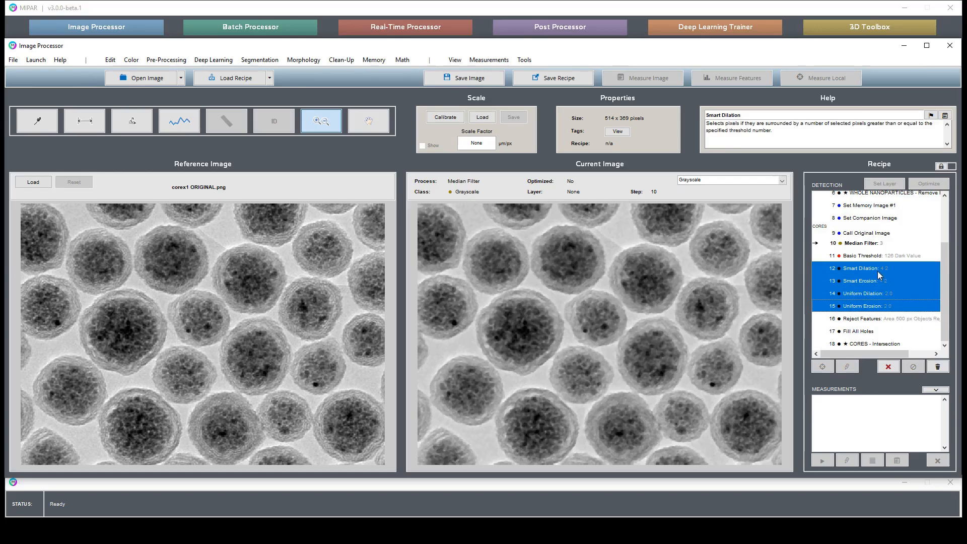
# Return to the Cores intersection result and store it as the companion image.
pyautogui.click(882, 345)
pyautogui.doubleClick(883, 345)
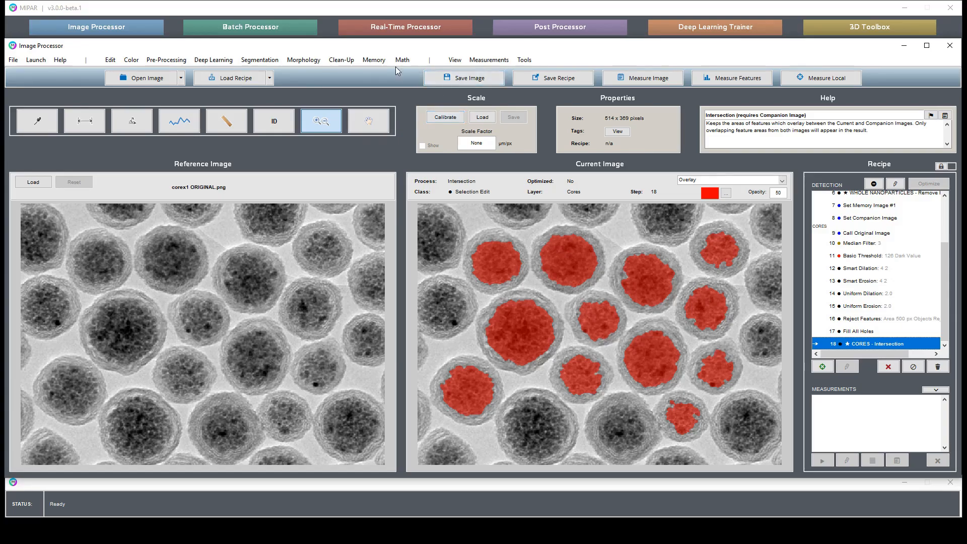
pyautogui.click(379, 61)
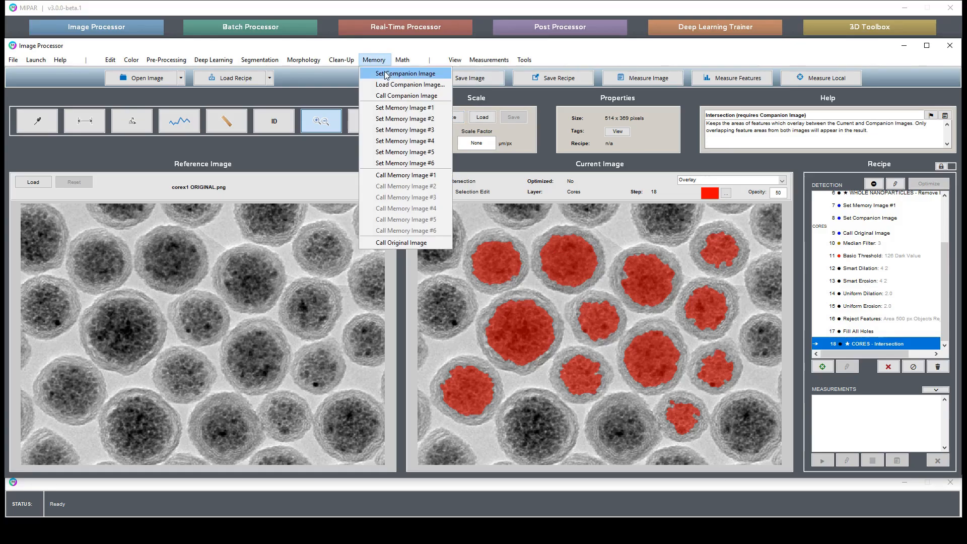
pyautogui.click(387, 74)
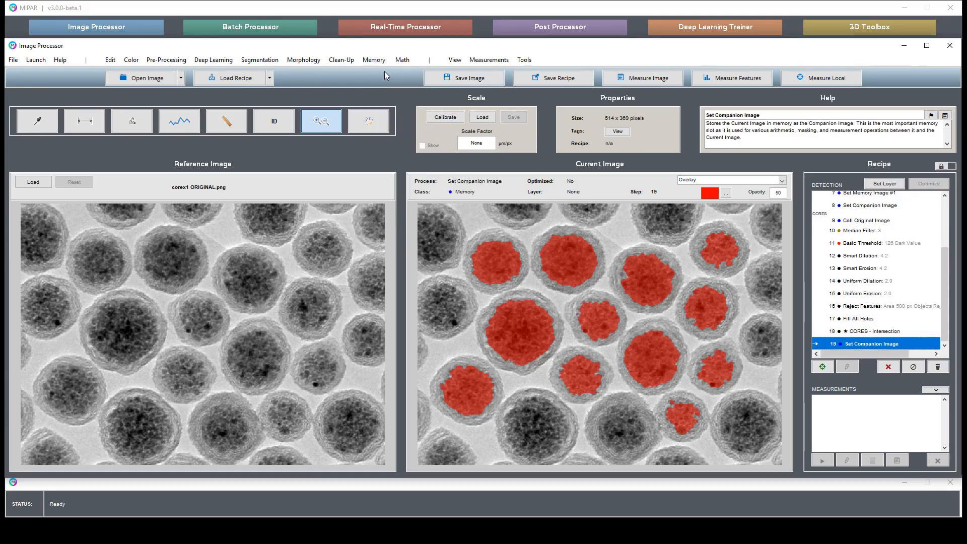
# Check where Memory Image #1 is stored in the recipe and call it as the current image after the last step.
pyautogui.click(866, 280)
pyautogui.scroll(3, 888, 259)
pyautogui.click(888, 259)
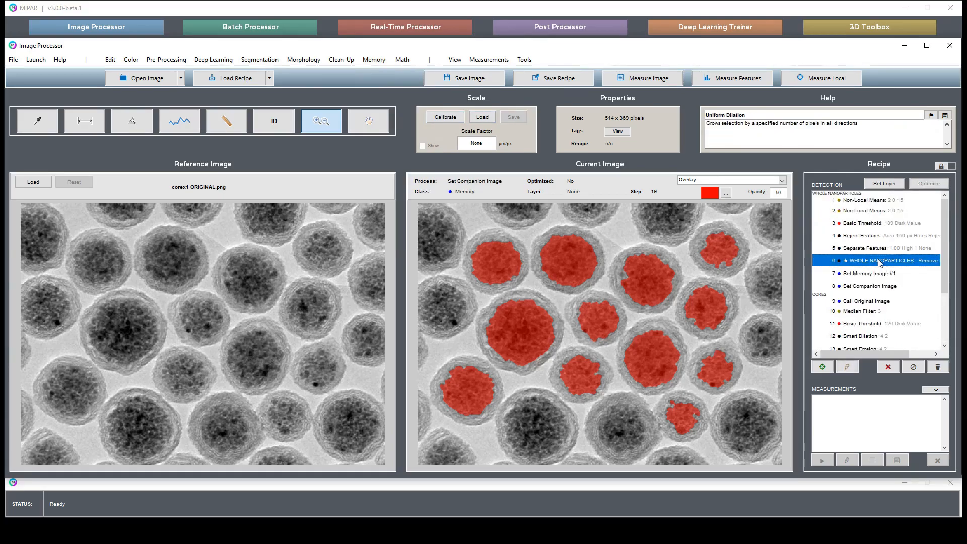
pyautogui.click(878, 275)
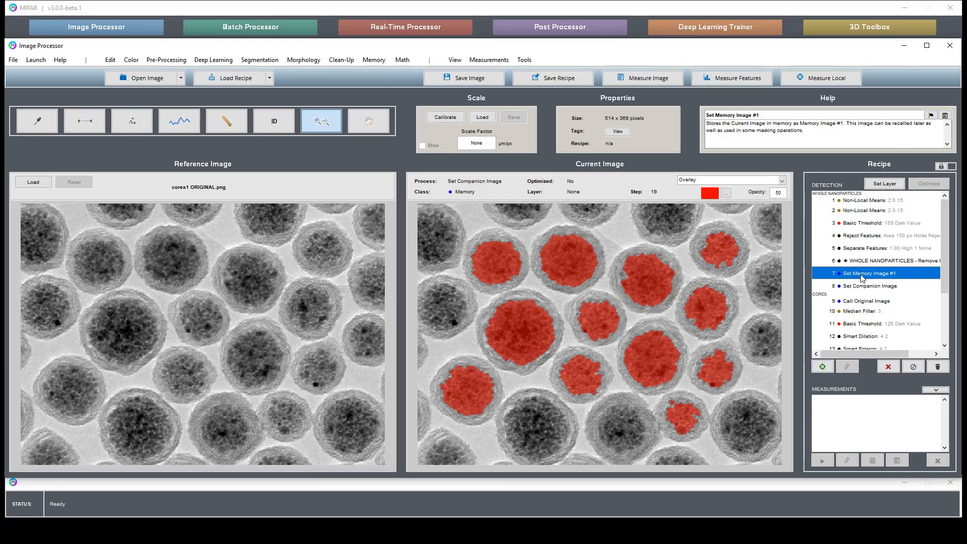
pyautogui.scroll(-3, 862, 276)
pyautogui.click(876, 343)
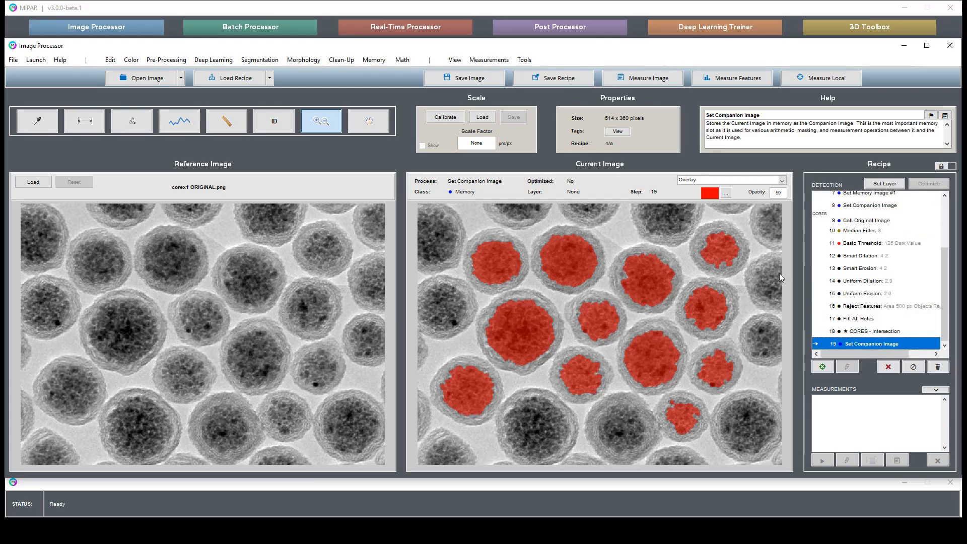
pyautogui.click(382, 62)
pyautogui.click(416, 181)
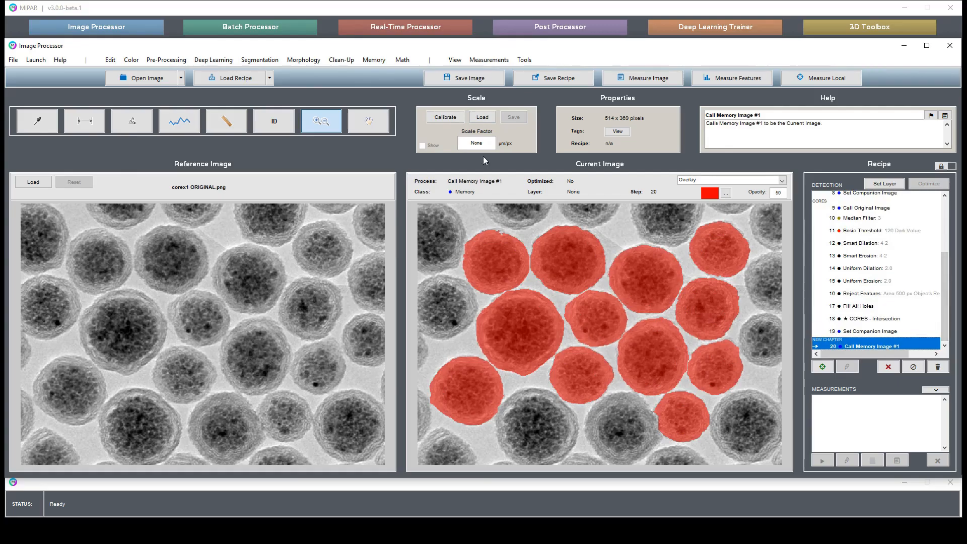
# Subtract the companion cores from the whole nanoparticles with Minus and set the result as a layer named Shells.
pyautogui.click(406, 61)
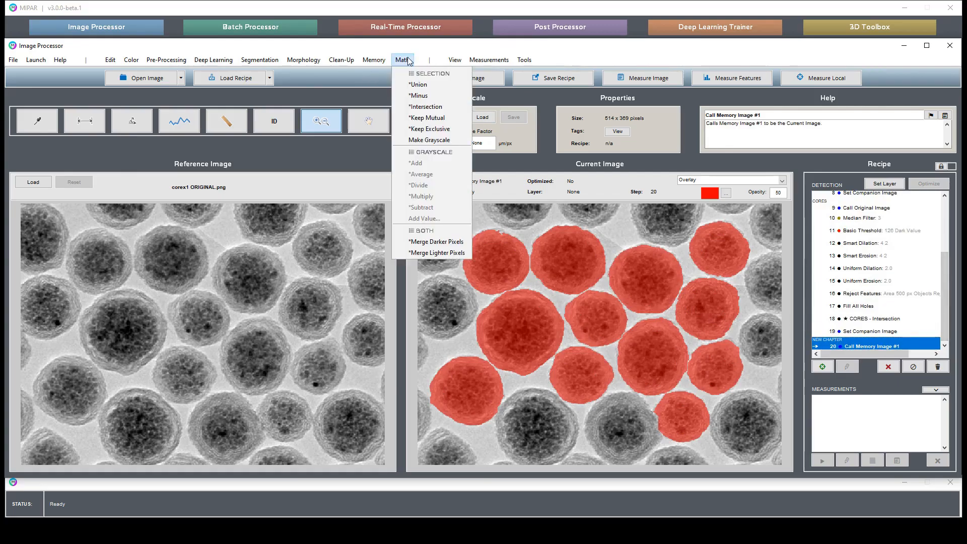
pyautogui.click(422, 96)
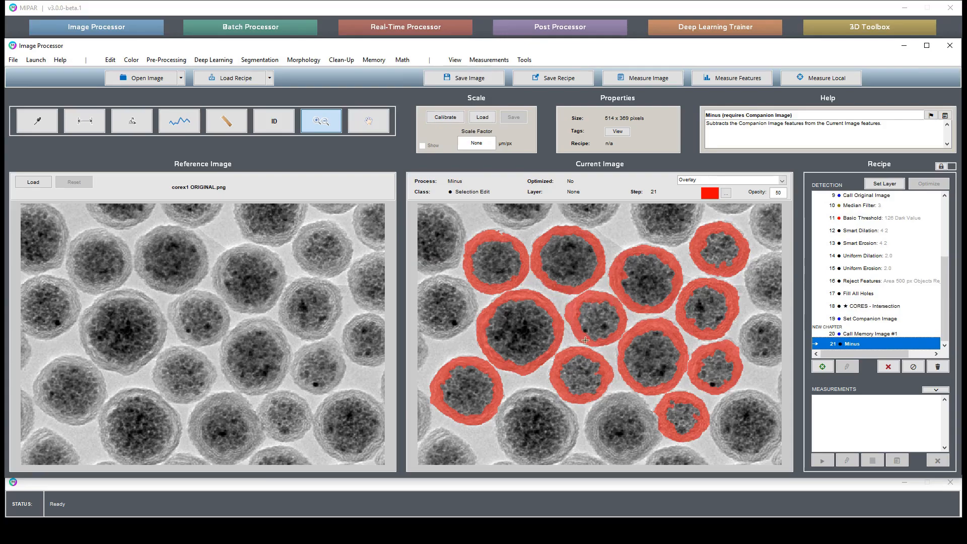
pyautogui.click(877, 185)
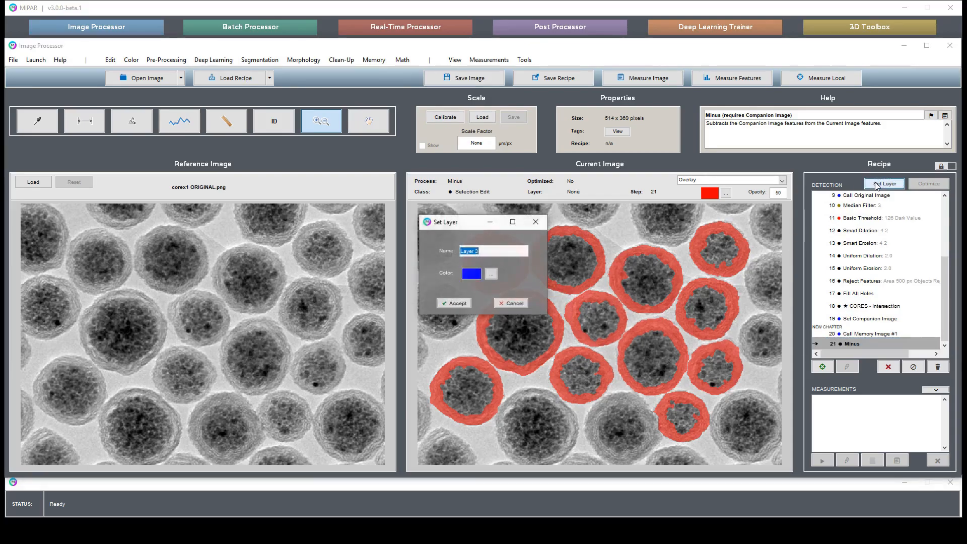
pyautogui.write('SHELLS')
pyautogui.press('Return')
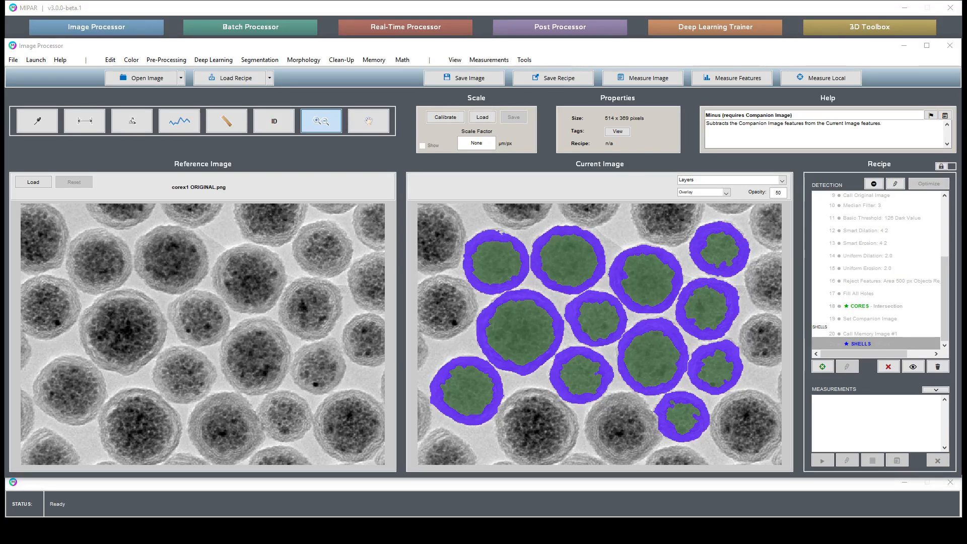
# Measure Area, Caliper Diameter, Equivalent Diameter and Eccentricity for the Whole Nanoparticles layer and view the measurements.
pyautogui.click(734, 81)
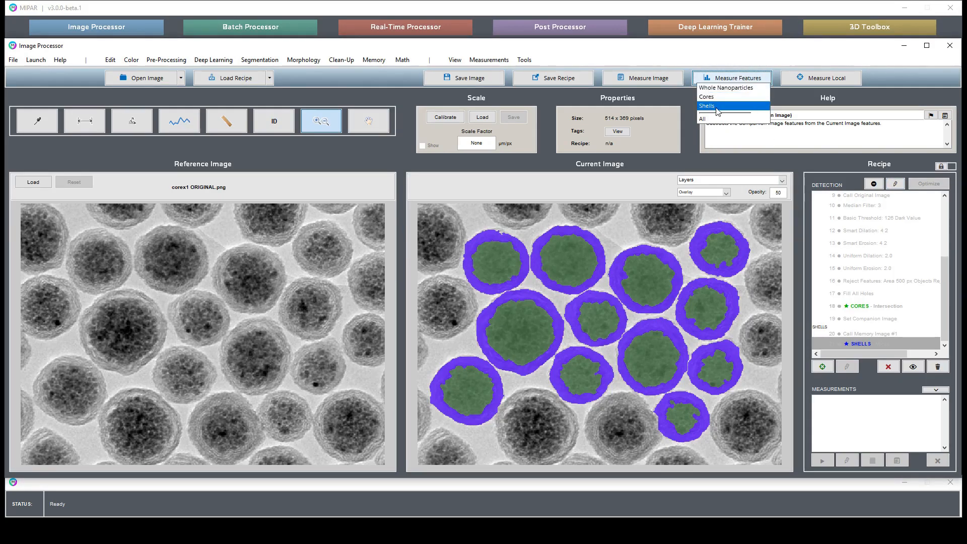
pyautogui.click(719, 90)
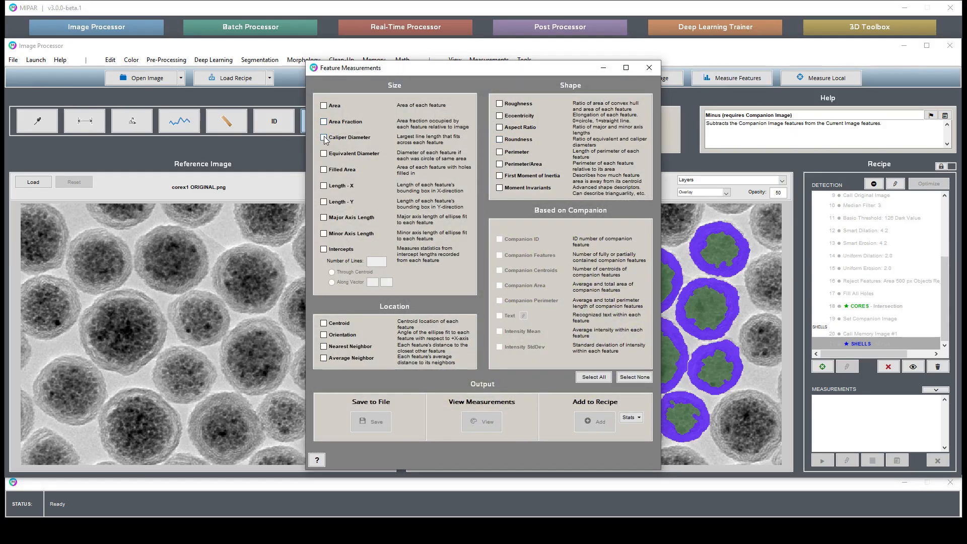
pyautogui.click(324, 153)
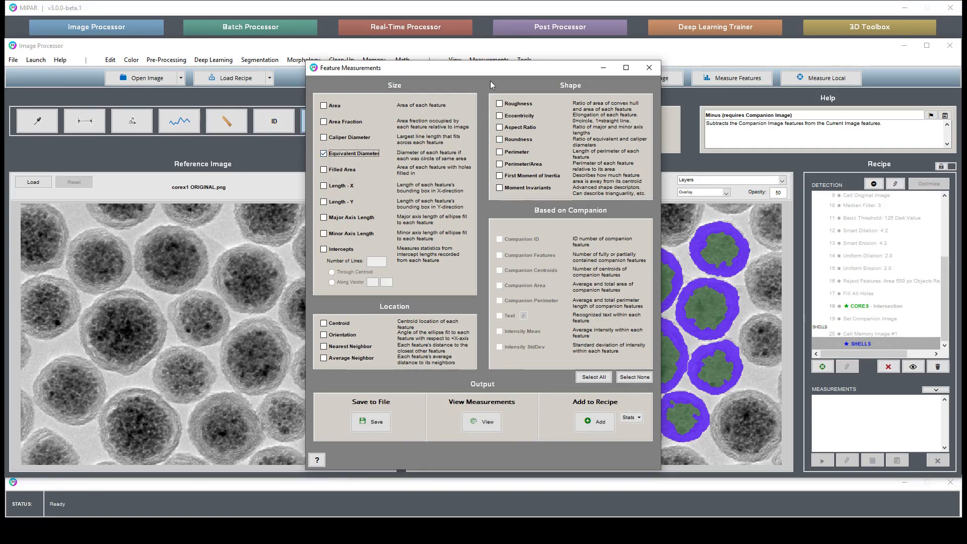
pyautogui.moveTo(498, 73); pyautogui.dragTo(369, 74)
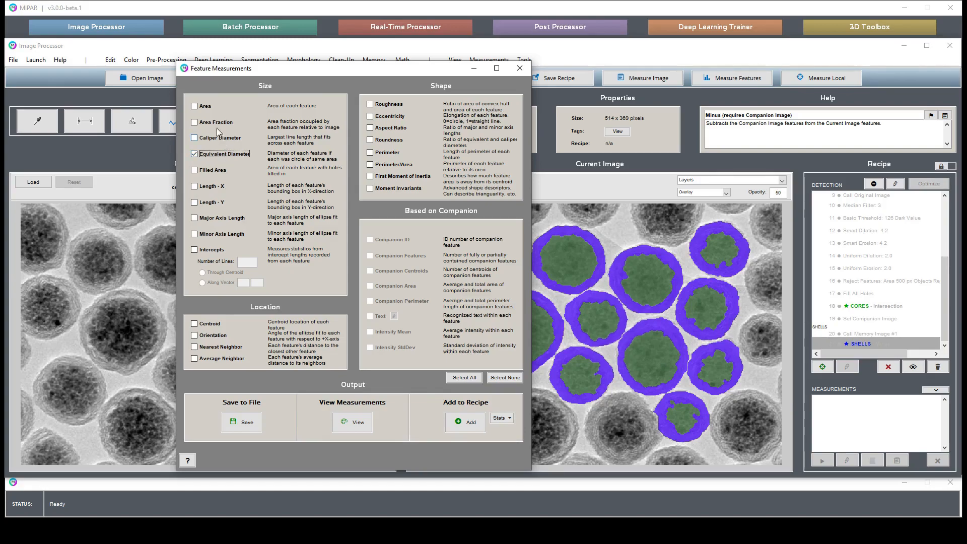
pyautogui.click(208, 106)
pyautogui.click(219, 139)
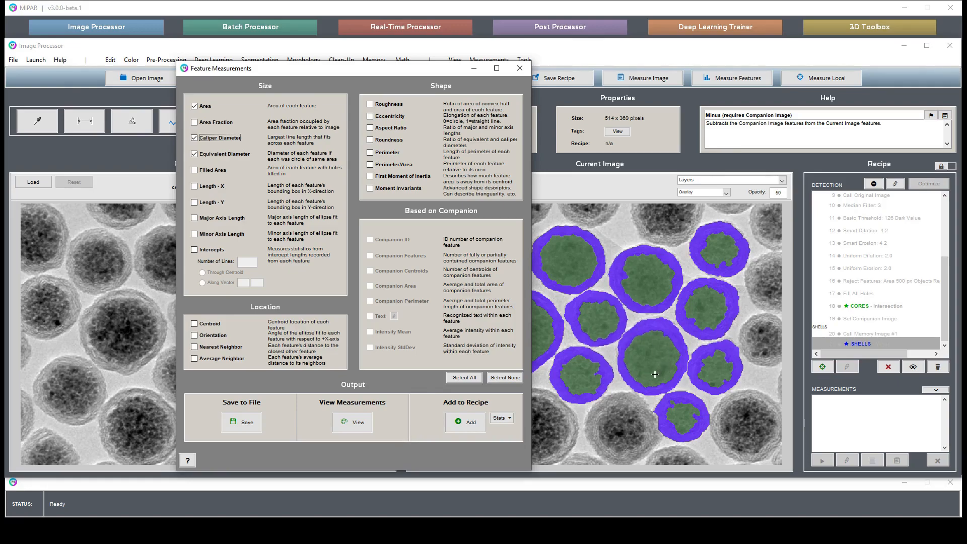
pyautogui.click(371, 120)
pyautogui.click(350, 426)
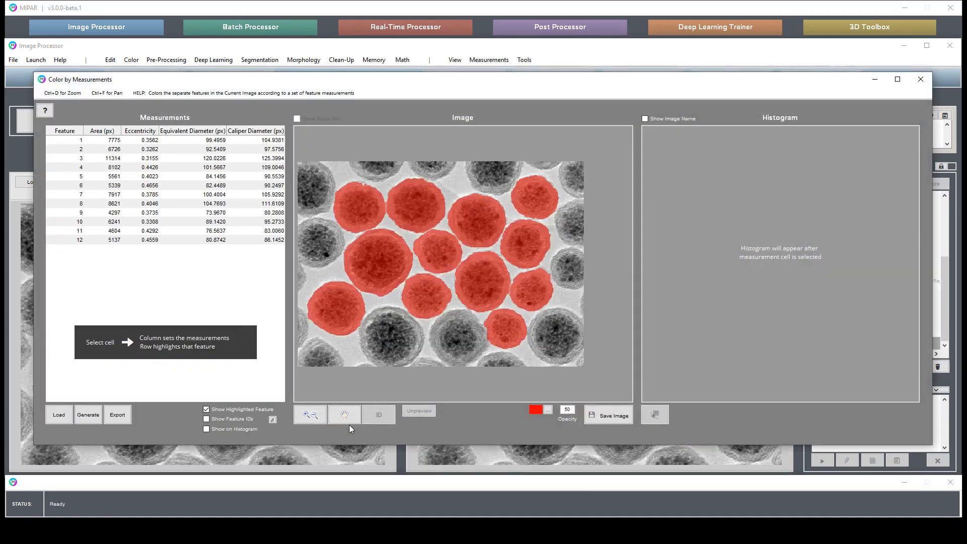
# Examine the nanoparticles colored by area, eccentricity, equivalent diameter and caliper diameter with their histograms, and close the measurement view.
pyautogui.click(112, 150)
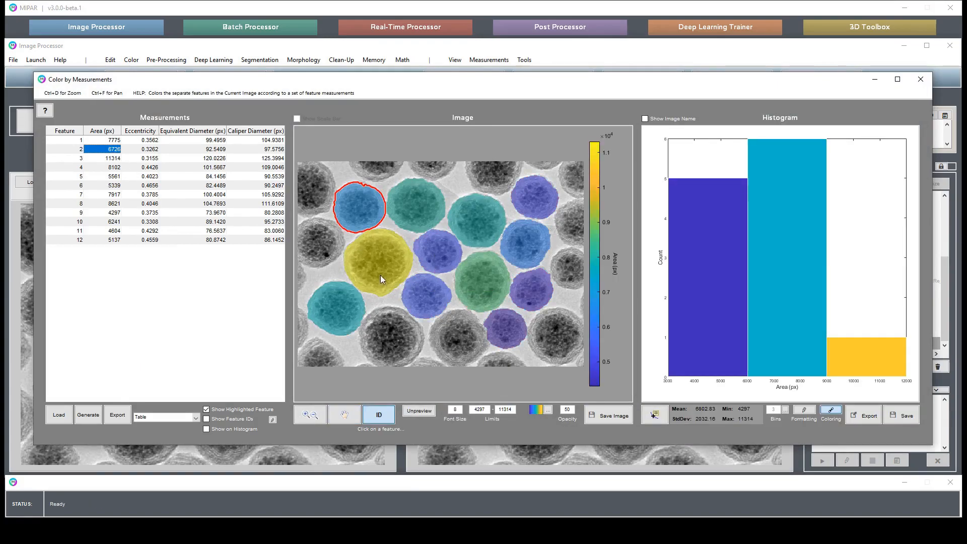
pyautogui.click(370, 259)
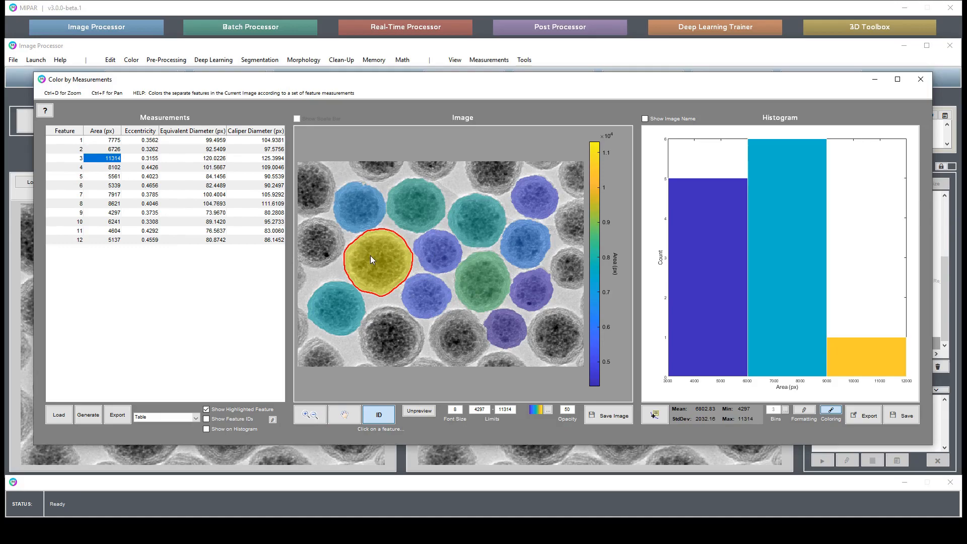
pyautogui.click(512, 330)
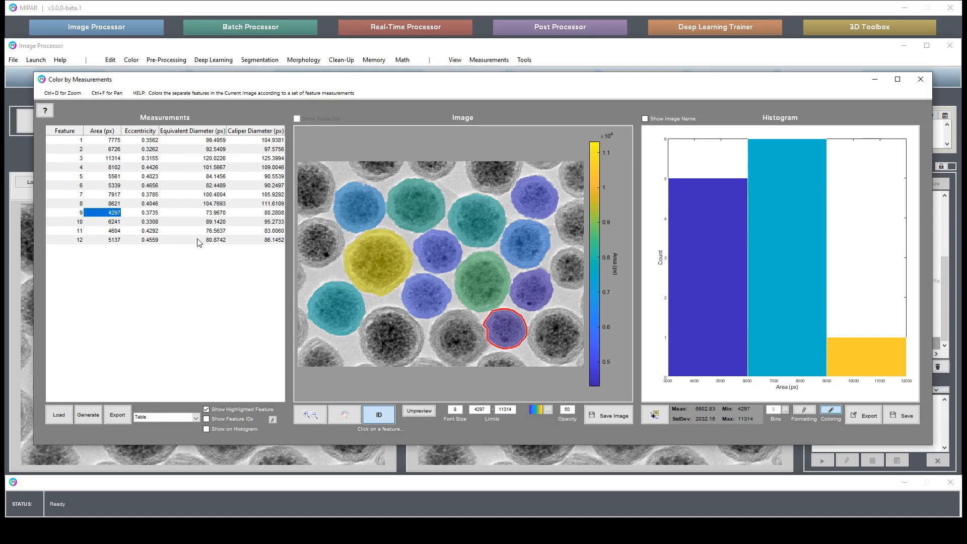
pyautogui.click(150, 159)
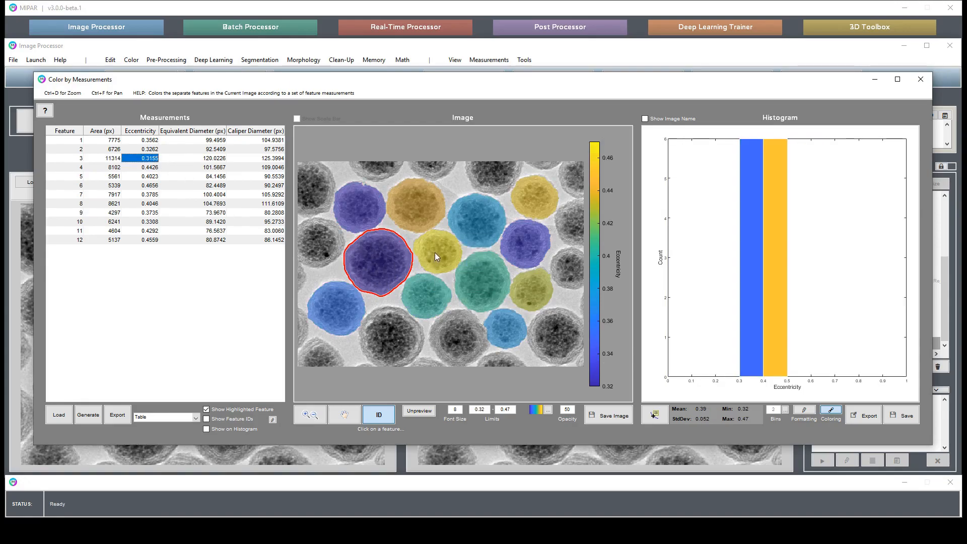
pyautogui.click(202, 161)
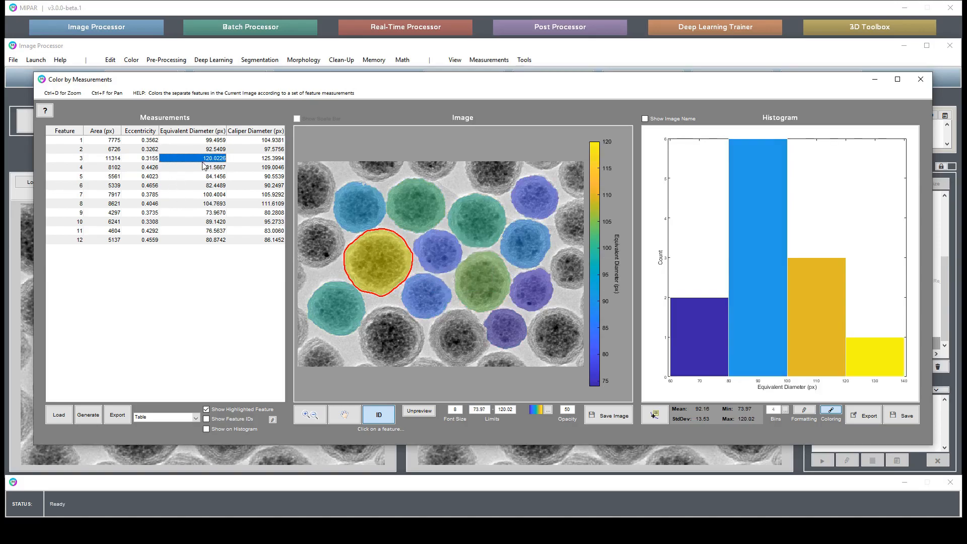
pyautogui.click(261, 167)
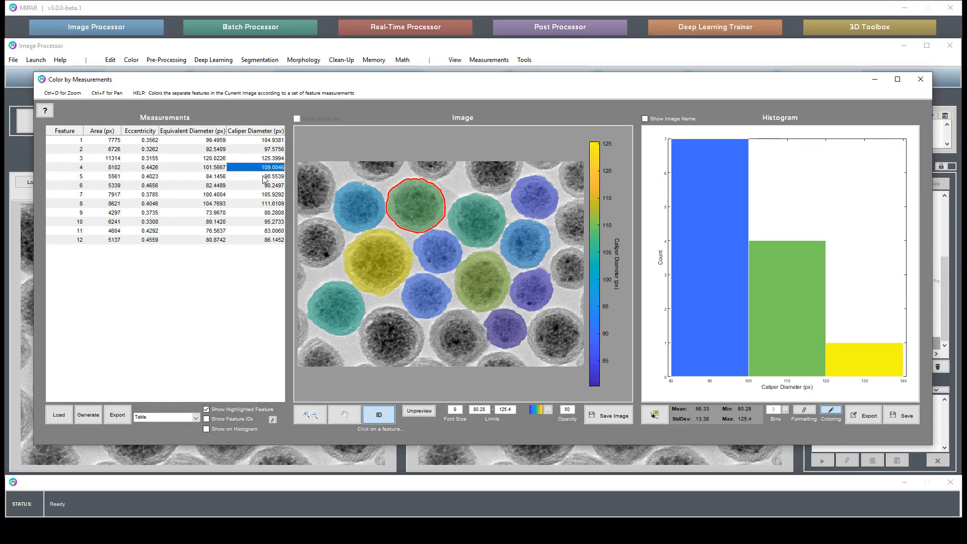
pyautogui.click(264, 177)
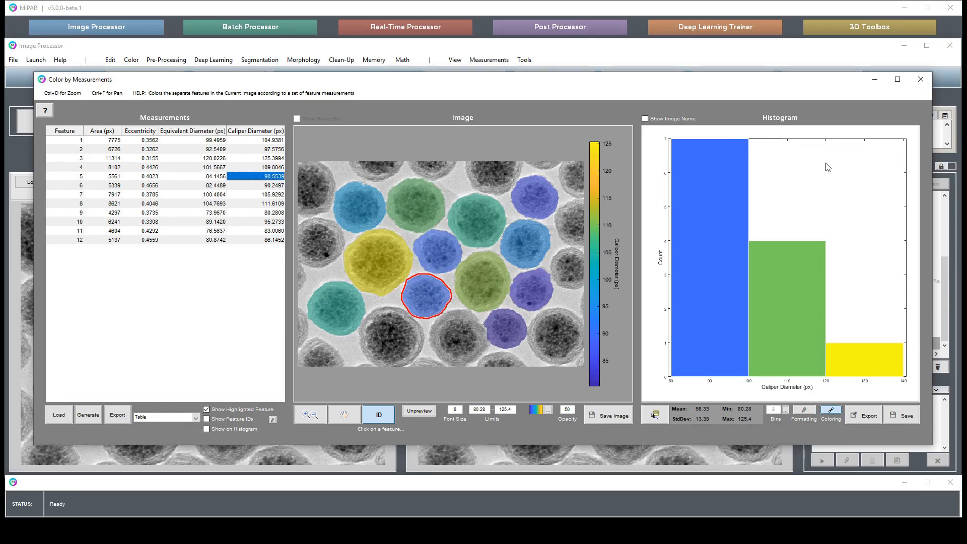
pyautogui.click(919, 82)
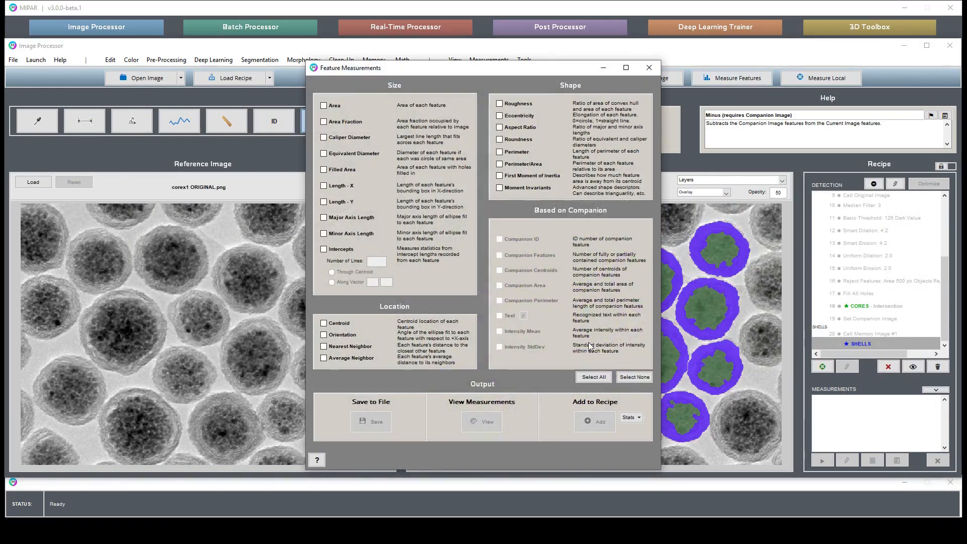
# Add Area, Caliper Diameter and Eccentricity feature measurements of the Whole Nanoparticles layer to the recipe.
pyautogui.click(323, 106)
pyautogui.click(324, 138)
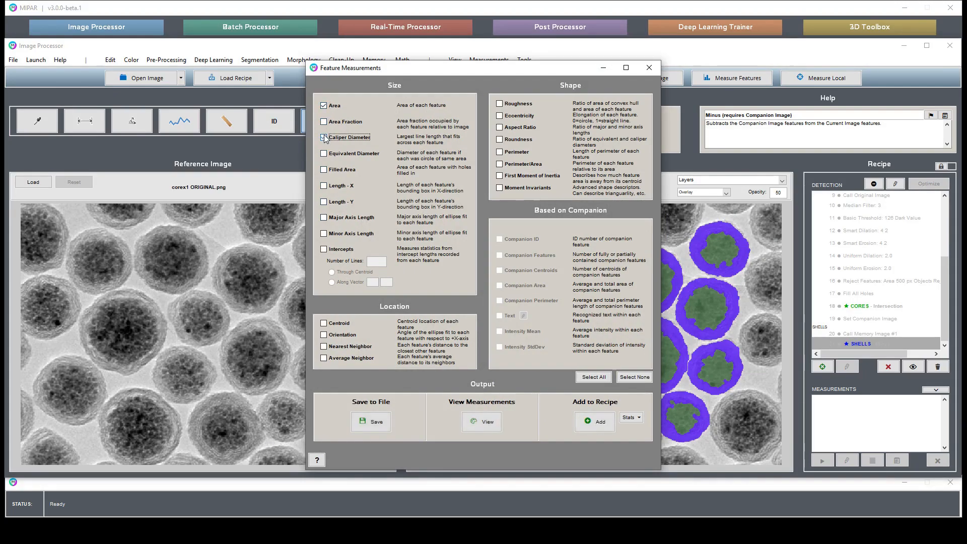
pyautogui.click(498, 116)
pyautogui.click(631, 417)
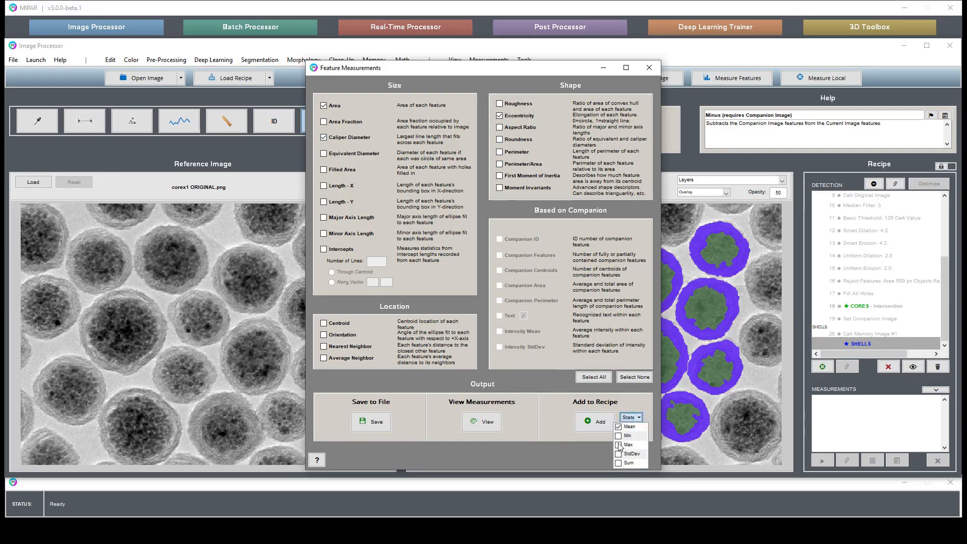
pyautogui.click(595, 422)
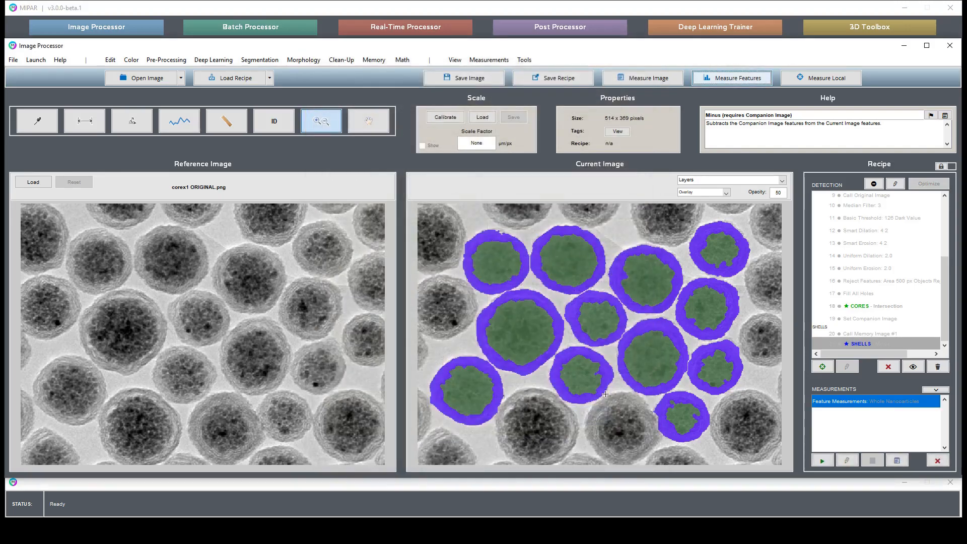
# Check the recipe's measurement table and add Area, Caliper Diameter and Eccentricity of the Cores layer to the recipe with Mean and StdDev statistics.
pyautogui.click(897, 461)
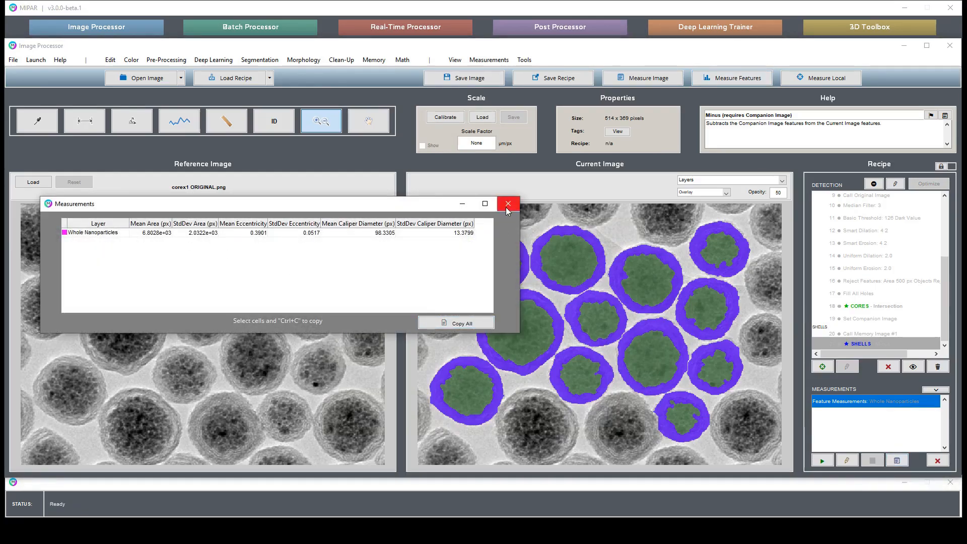
pyautogui.click(507, 205)
pyautogui.click(735, 77)
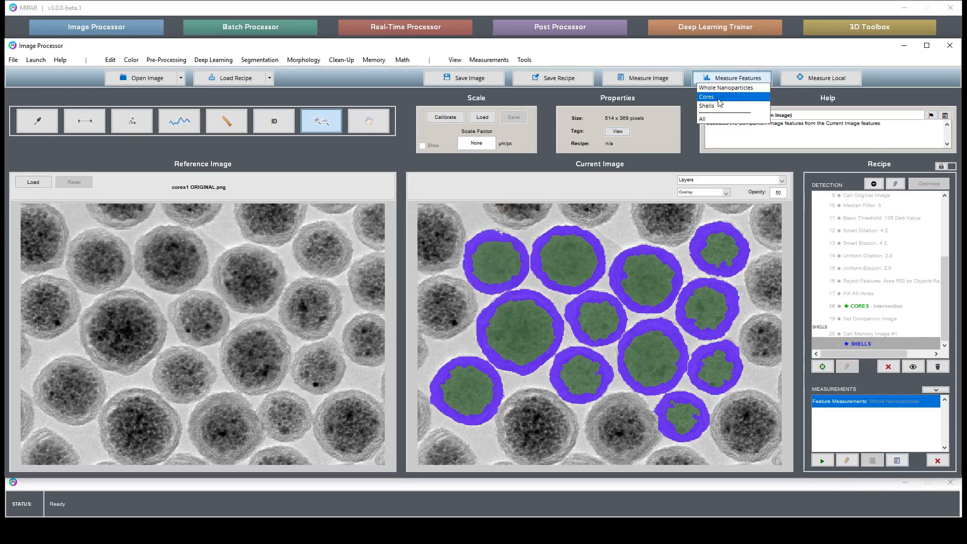
pyautogui.click(718, 98)
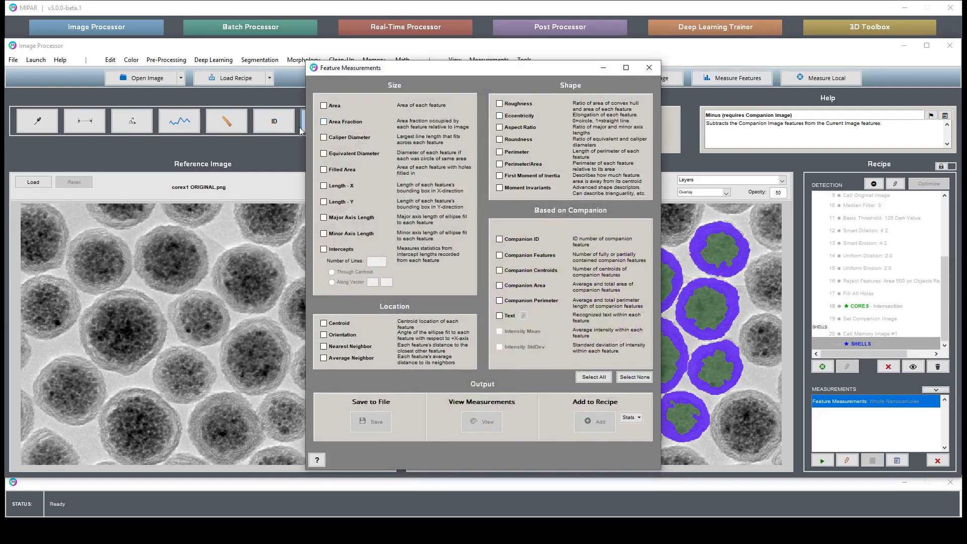
pyautogui.click(324, 106)
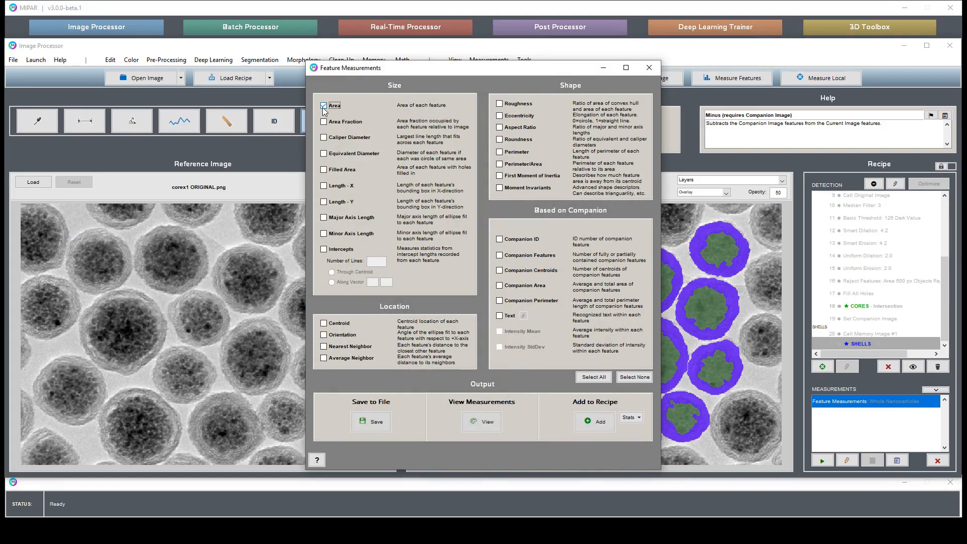
pyautogui.click(325, 138)
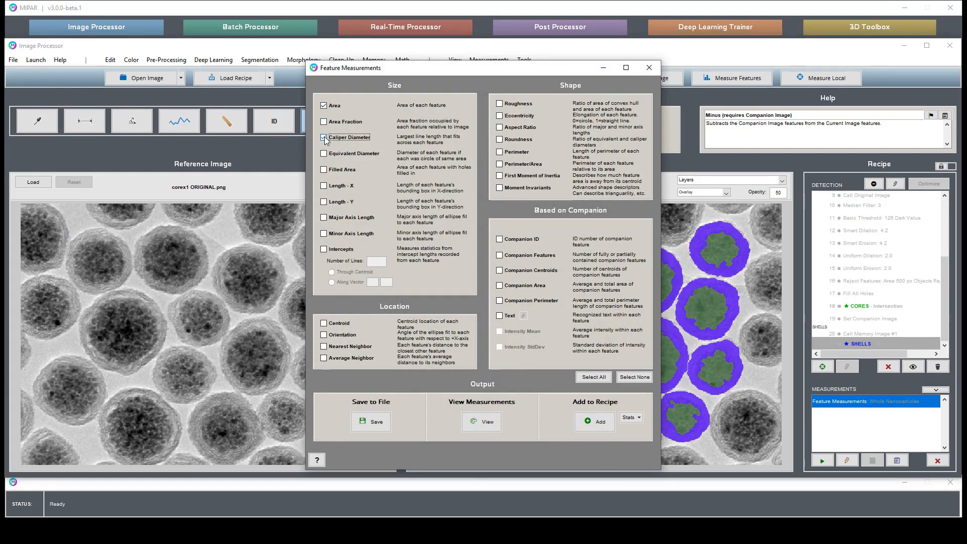
pyautogui.click(499, 116)
pyautogui.click(631, 417)
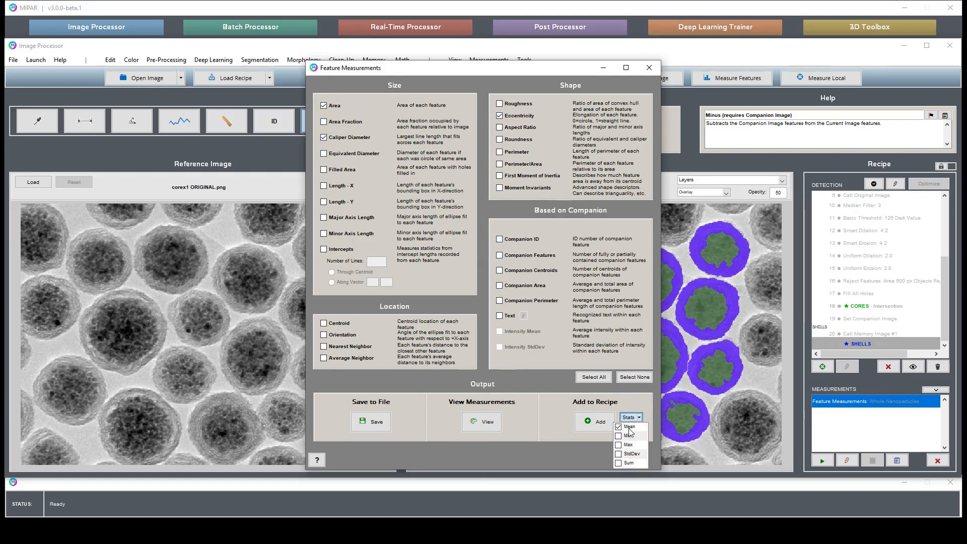
pyautogui.click(595, 422)
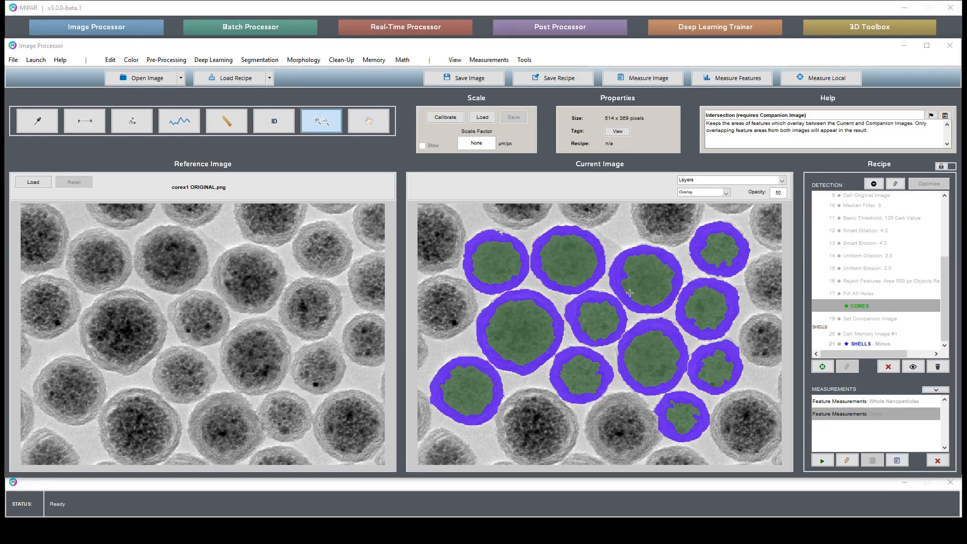
# Show the Cores result as the current image and review the Whole Nanoparticles, Set Memory Image #1 and Set Companion Image recipe steps.
pyautogui.click(898, 309)
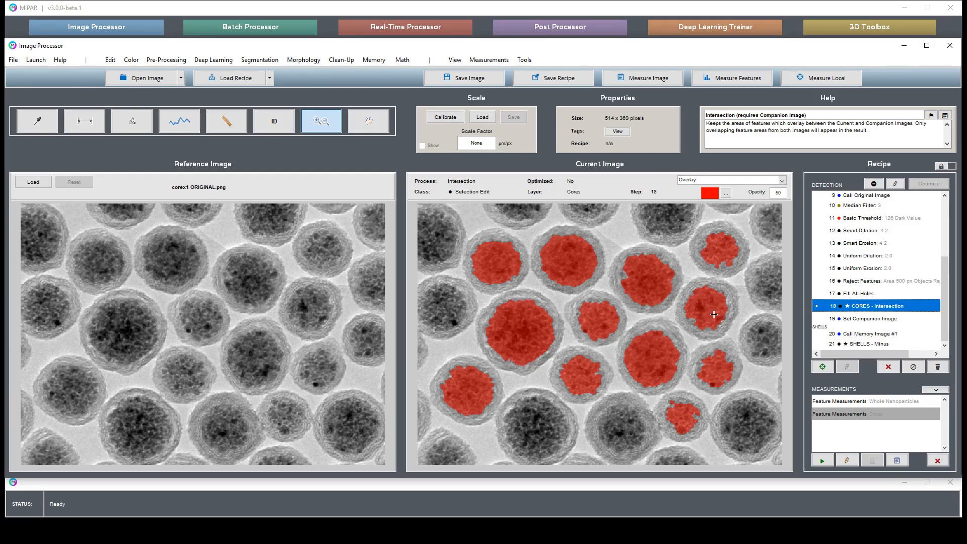
pyautogui.scroll(3, 871, 310)
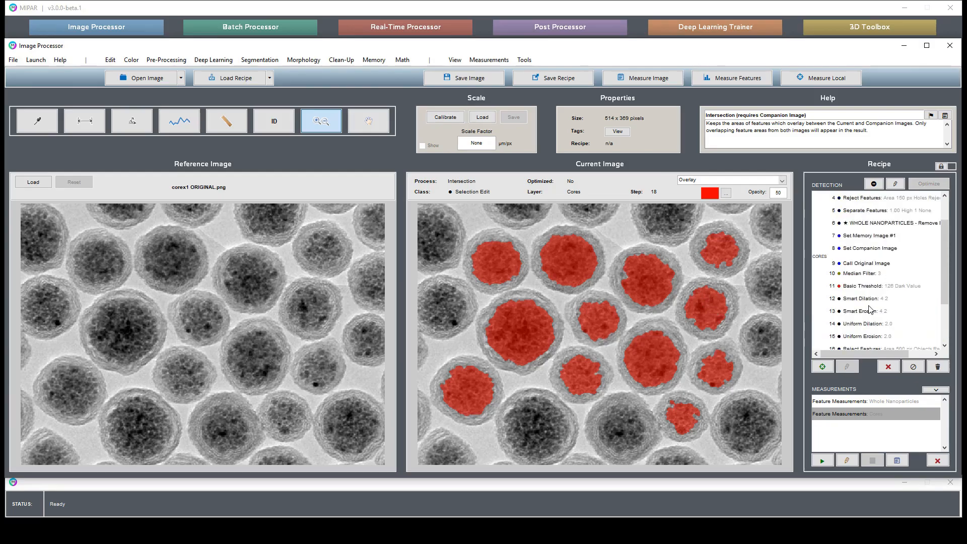
pyautogui.click(884, 224)
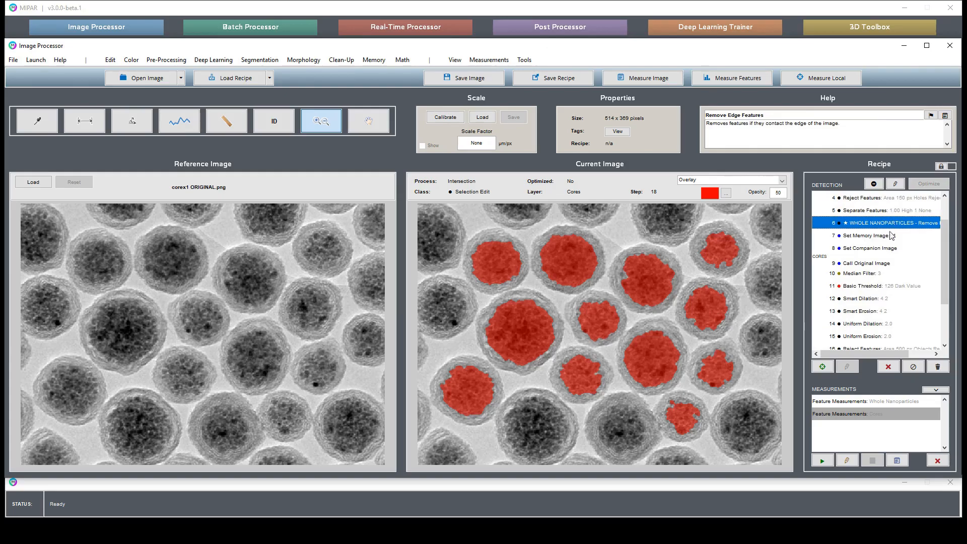
pyautogui.moveTo(886, 239); pyautogui.dragTo(887, 249)
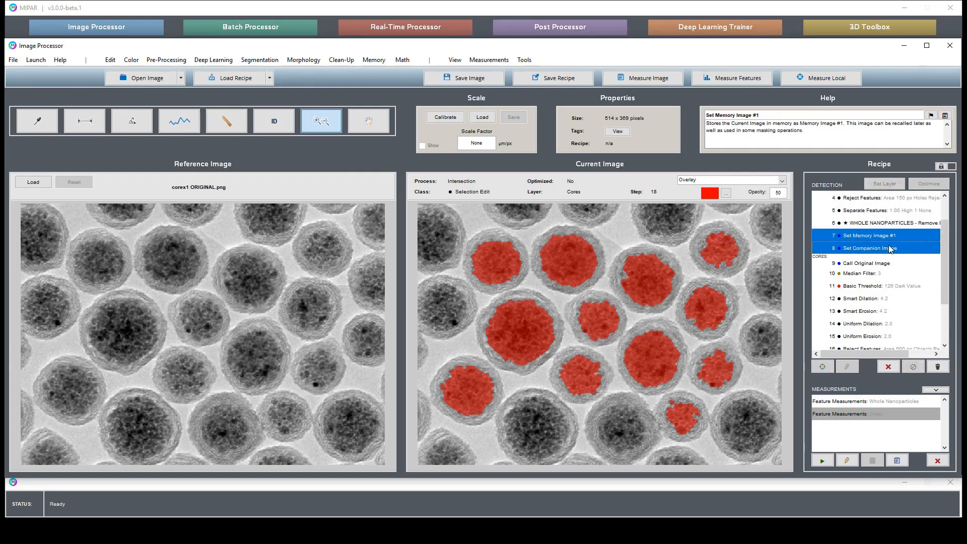
pyautogui.scroll(-2, 880, 249)
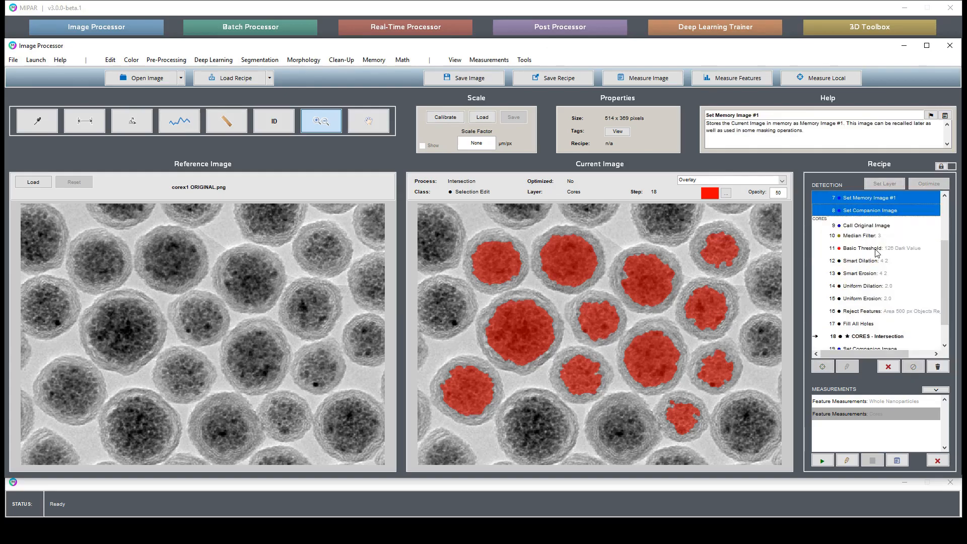
# Measure the Area Fraction of the Cores result relative to the Companion Image and close the measurement results.
pyautogui.click(865, 308)
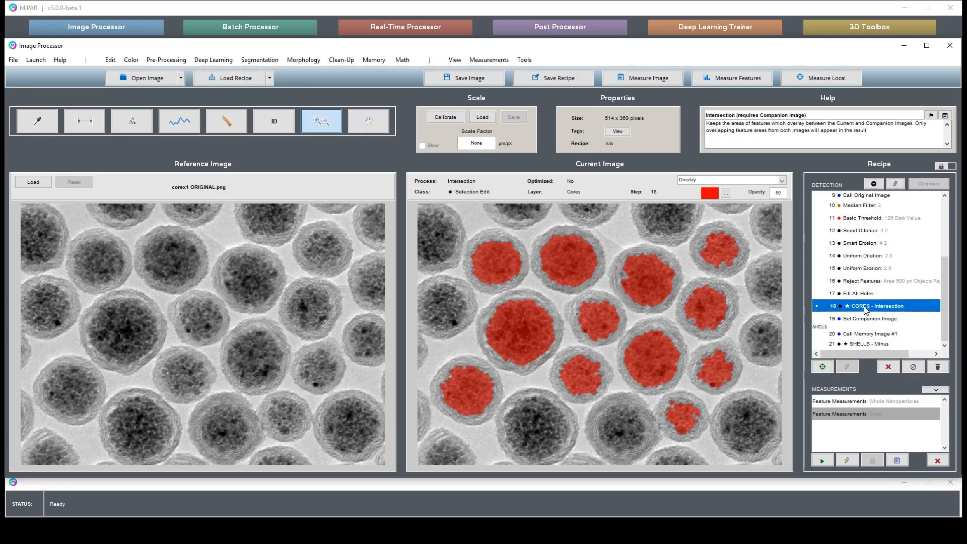
pyautogui.click(490, 60)
pyautogui.click(499, 94)
pyautogui.click(472, 266)
pyautogui.click(478, 283)
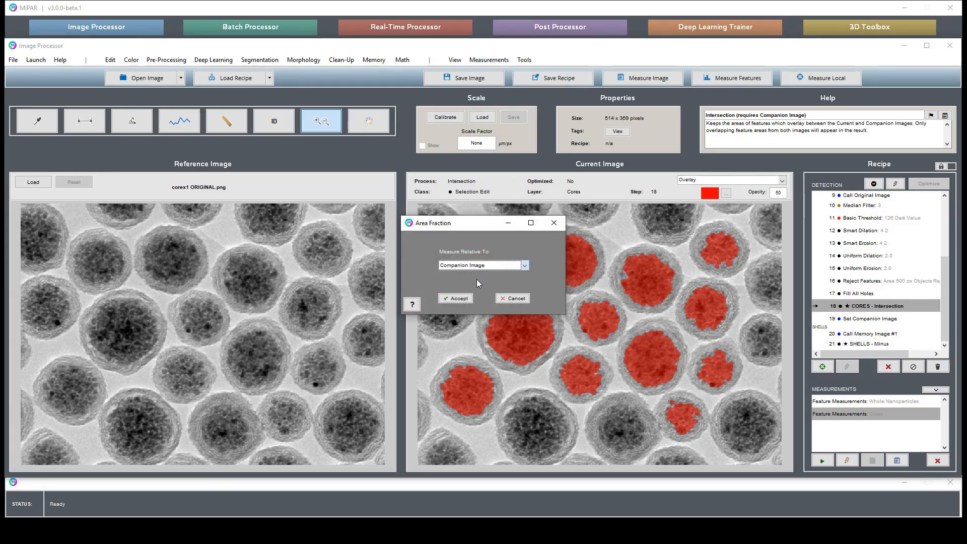
pyautogui.click(459, 299)
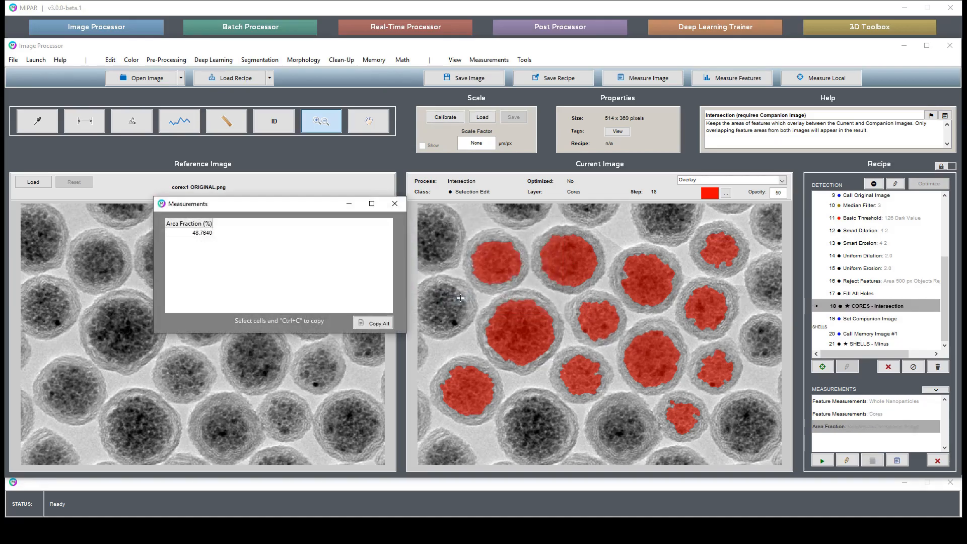
pyautogui.click(396, 204)
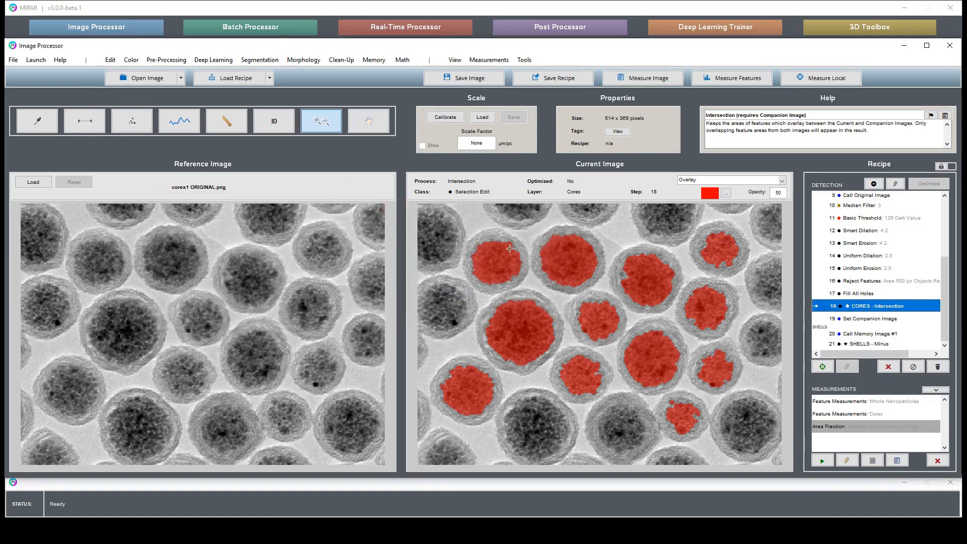
# Restrict the recipe's Area Fraction measurement to the Cores layer, excluding Whole Nanoparticles and Shells.
pyautogui.rightClick(861, 429)
pyautogui.click(879, 468)
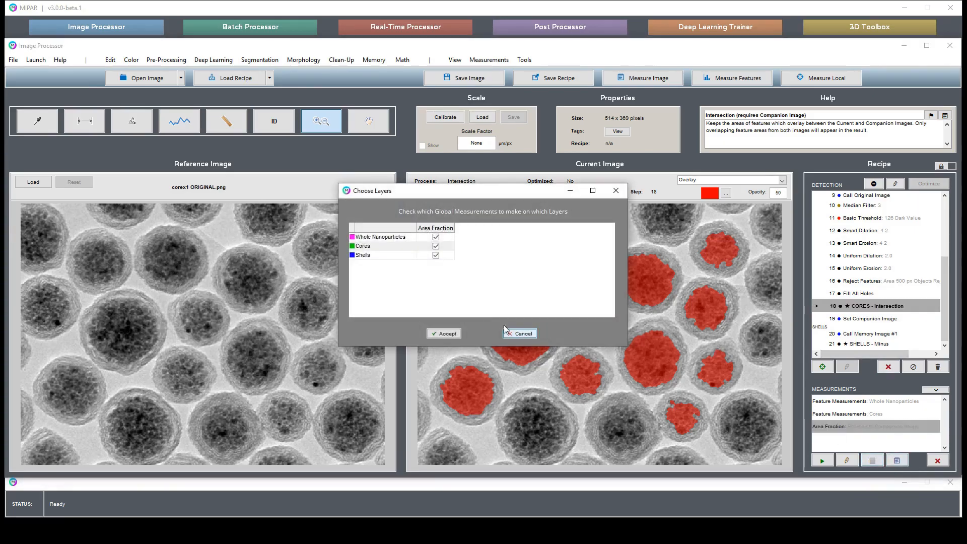
pyautogui.click(436, 237)
pyautogui.click(436, 255)
pyautogui.click(445, 334)
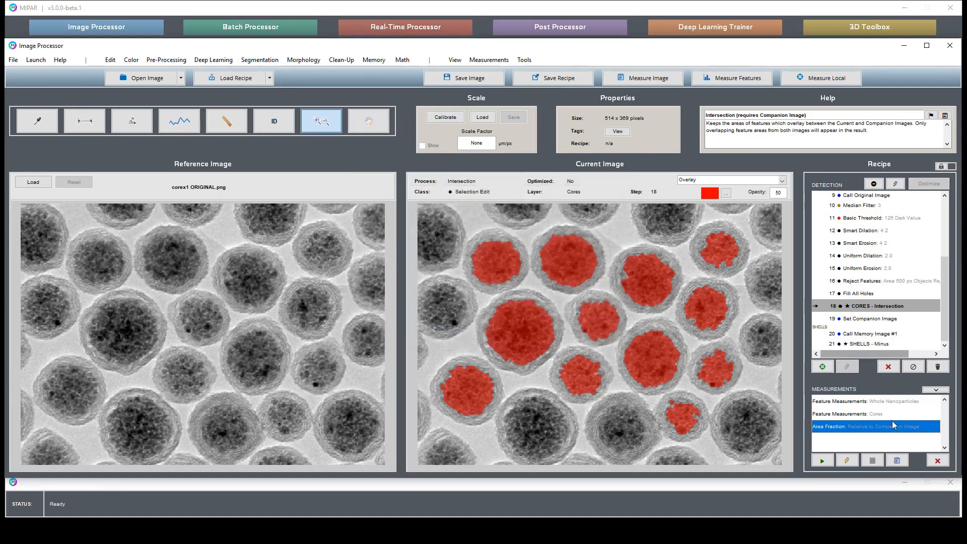
# Run the Area Fraction measurement alone, view the combined table of all recipe measurements, and close both result windows.
pyautogui.click(824, 461)
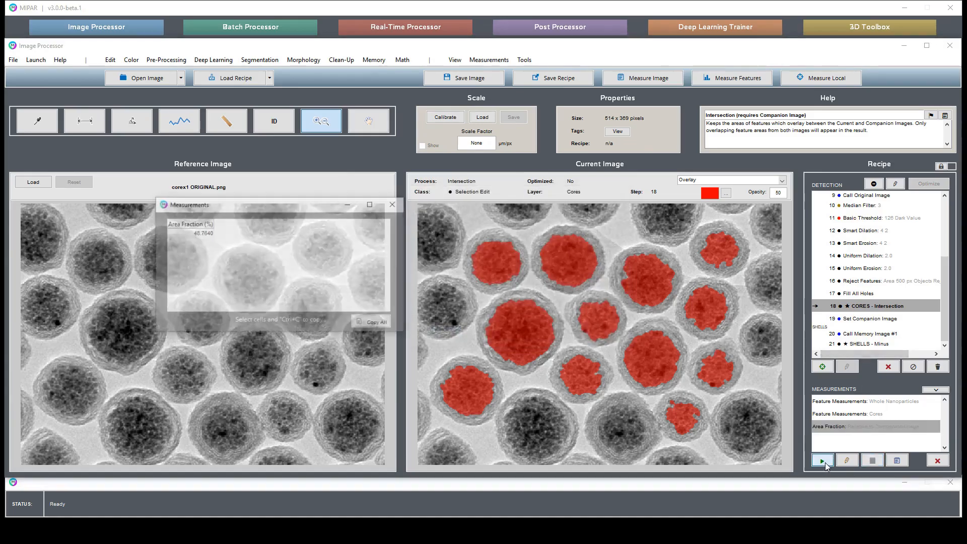
pyautogui.click(205, 233)
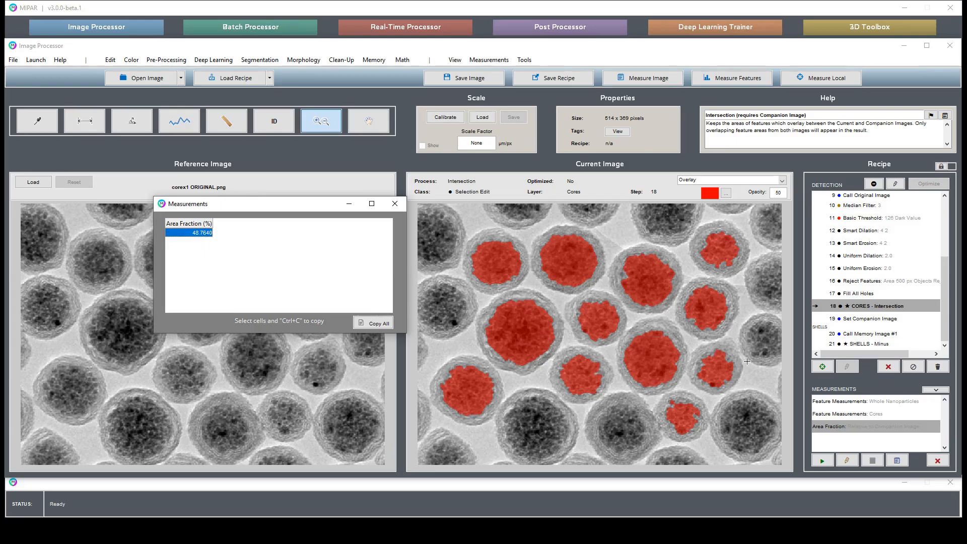
pyautogui.click(394, 204)
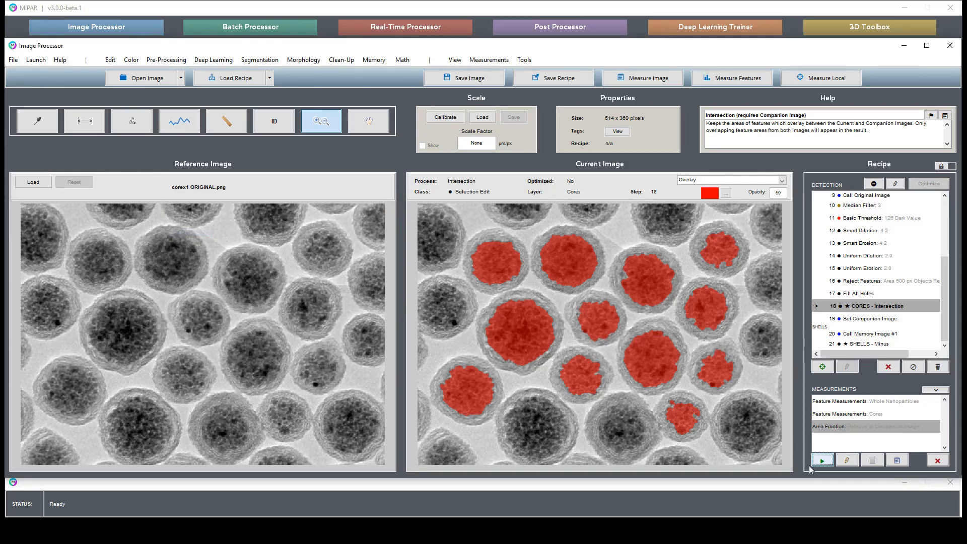
pyautogui.click(897, 461)
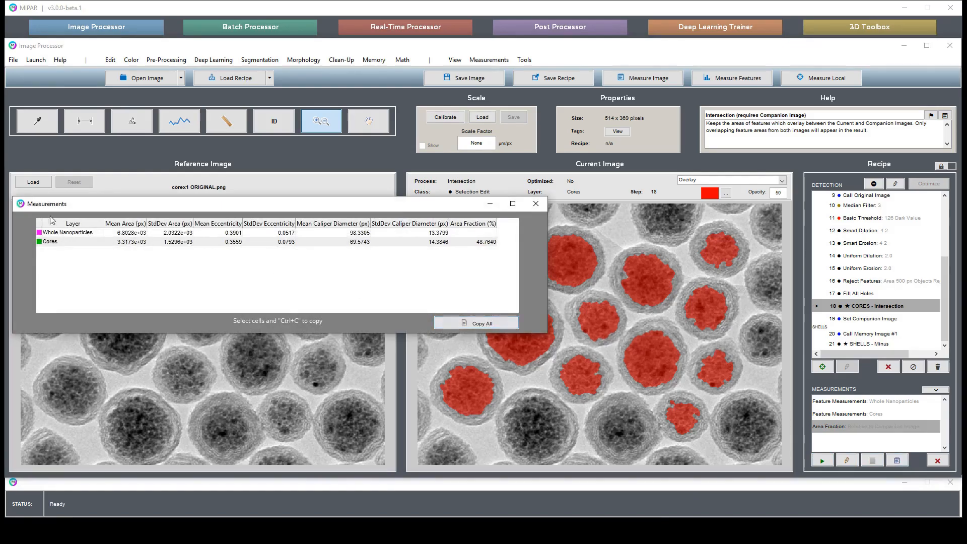
pyautogui.click(468, 241)
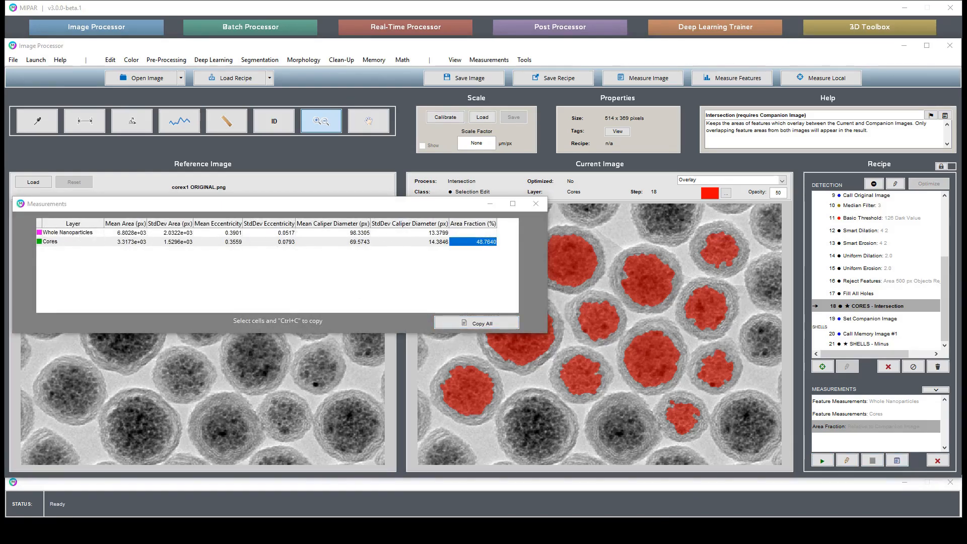
pyautogui.click(535, 204)
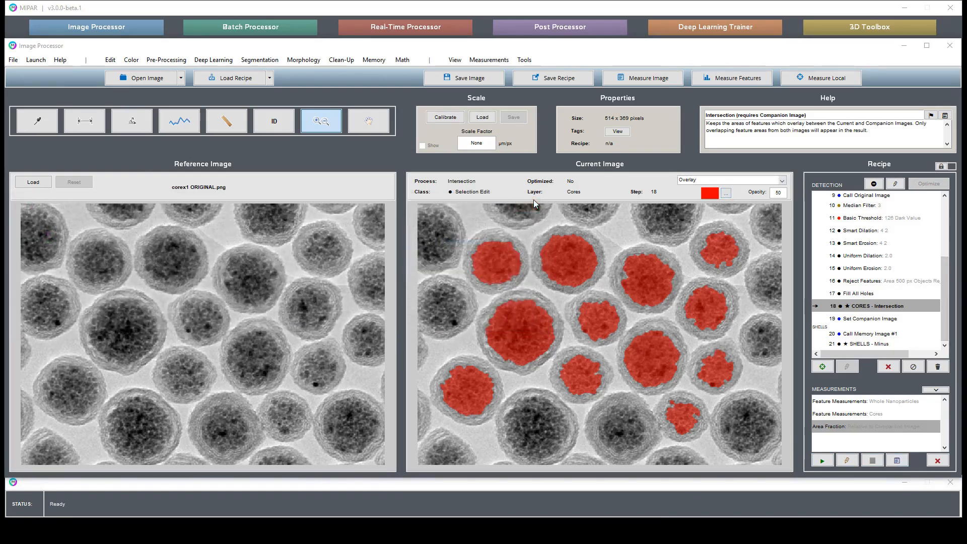
# Show the Shells result and set up its local Thickness measurement with the skeleton displayed and the Smooth method.
pyautogui.click(876, 344)
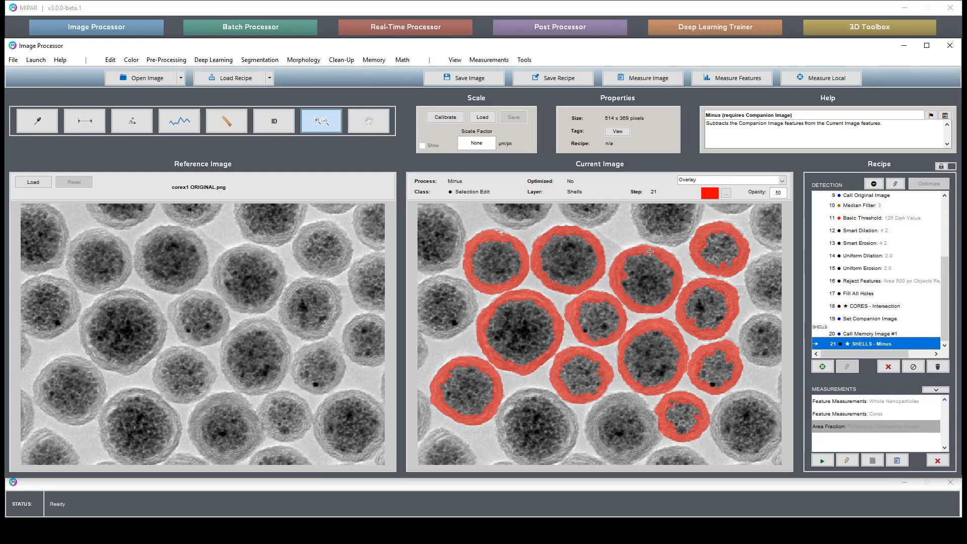
pyautogui.click(824, 80)
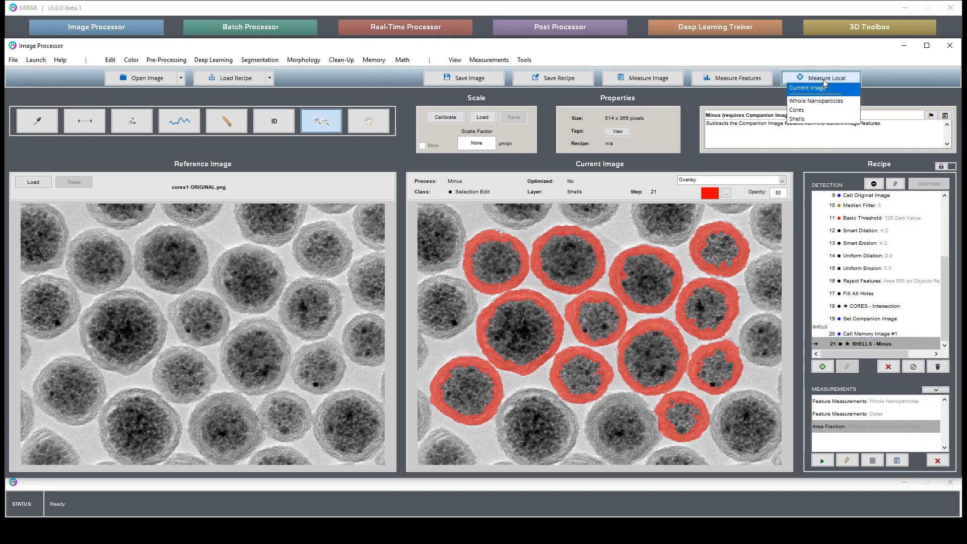
pyautogui.click(815, 118)
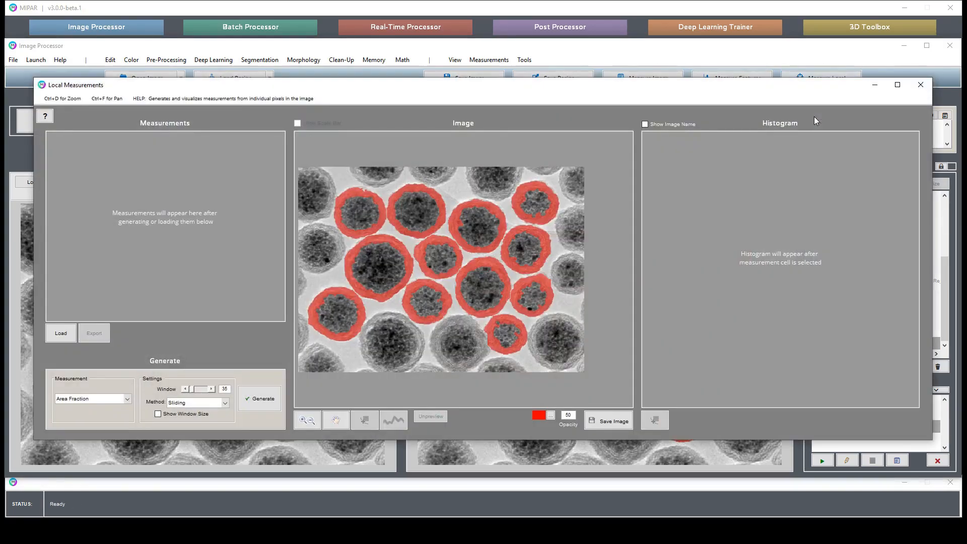
pyautogui.click(94, 399)
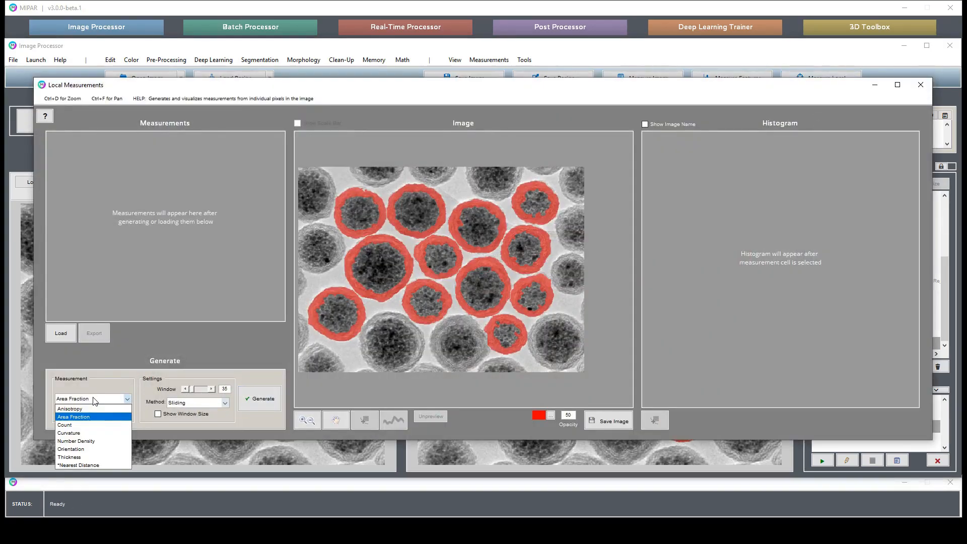
pyautogui.click(96, 458)
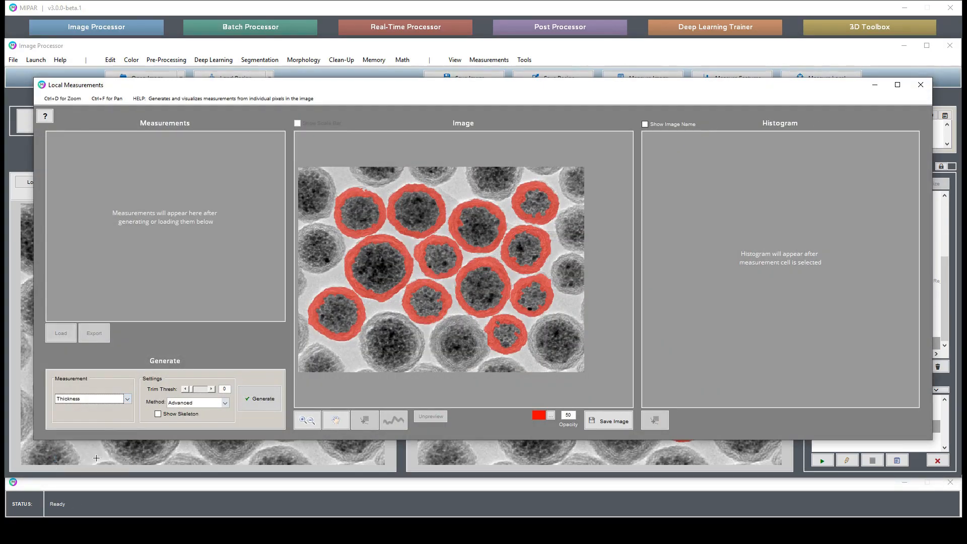
pyautogui.click(158, 413)
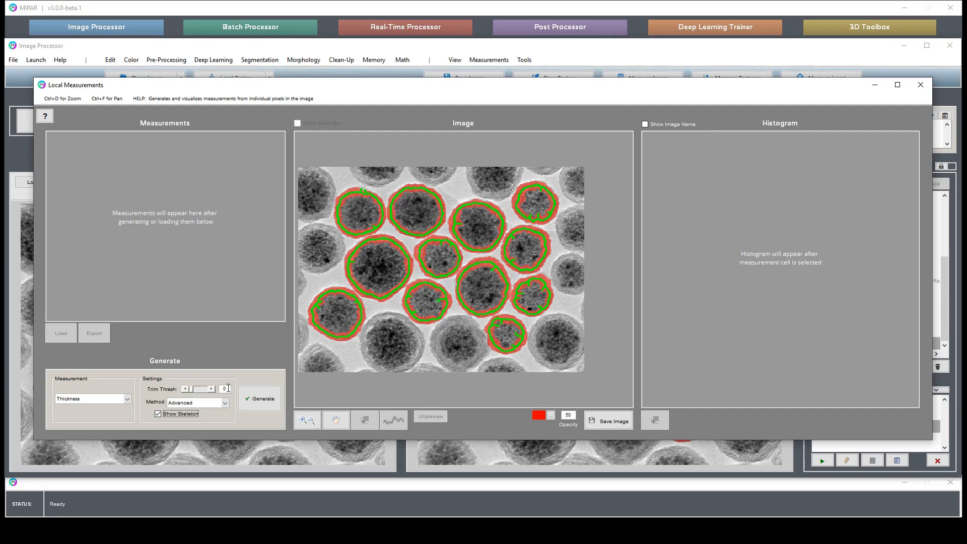
pyautogui.click(208, 402)
pyautogui.click(204, 422)
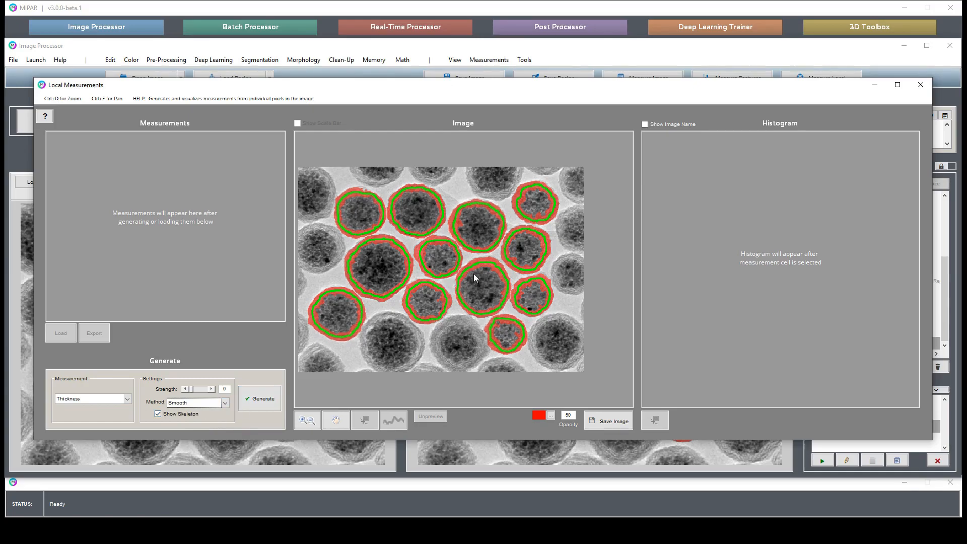
# Generate the local shell thickness measurements, view their color map and histogram, and close the local measurements window.
pyautogui.click(266, 399)
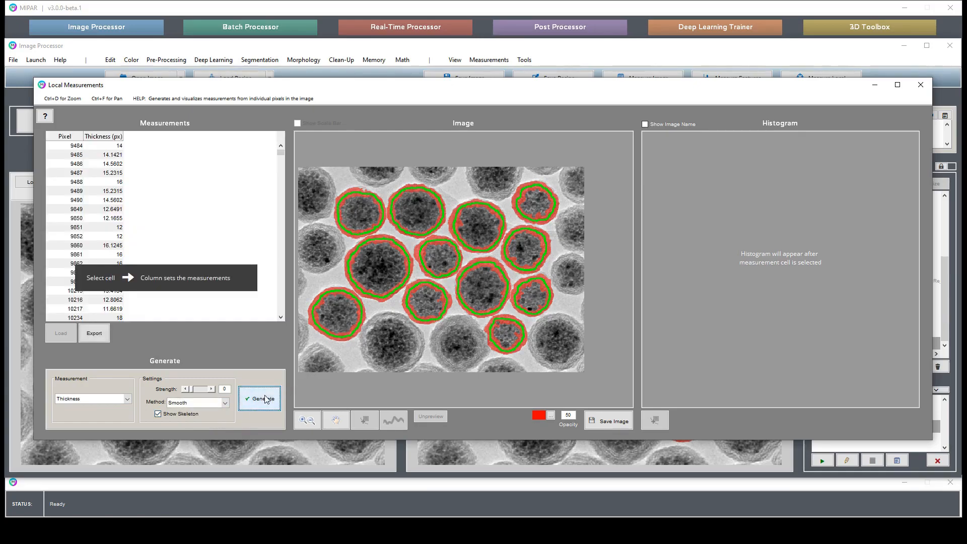
pyautogui.click(107, 201)
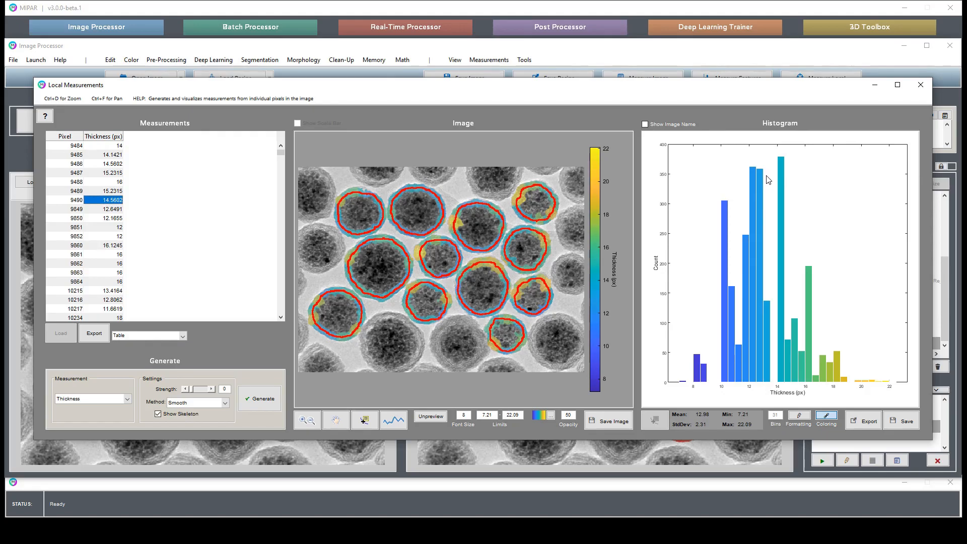
pyautogui.click(916, 85)
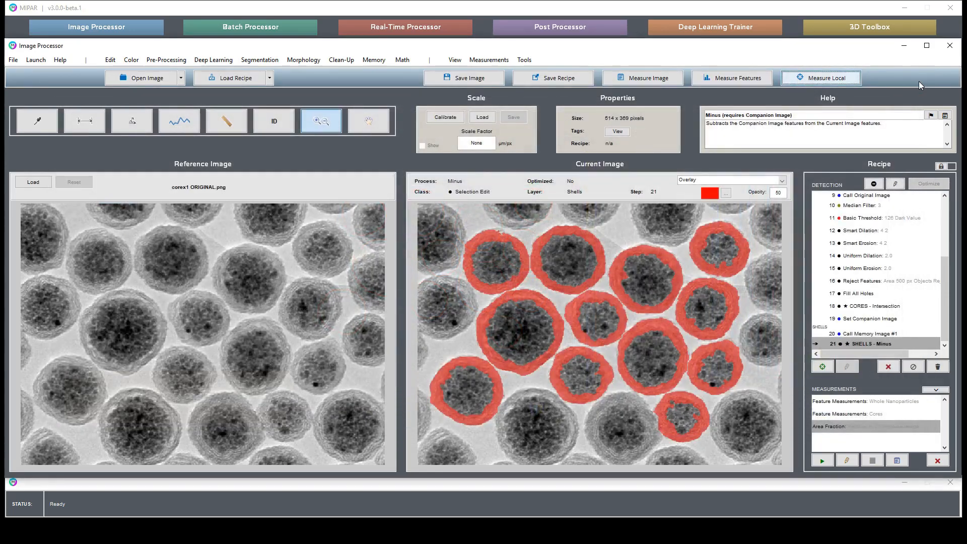